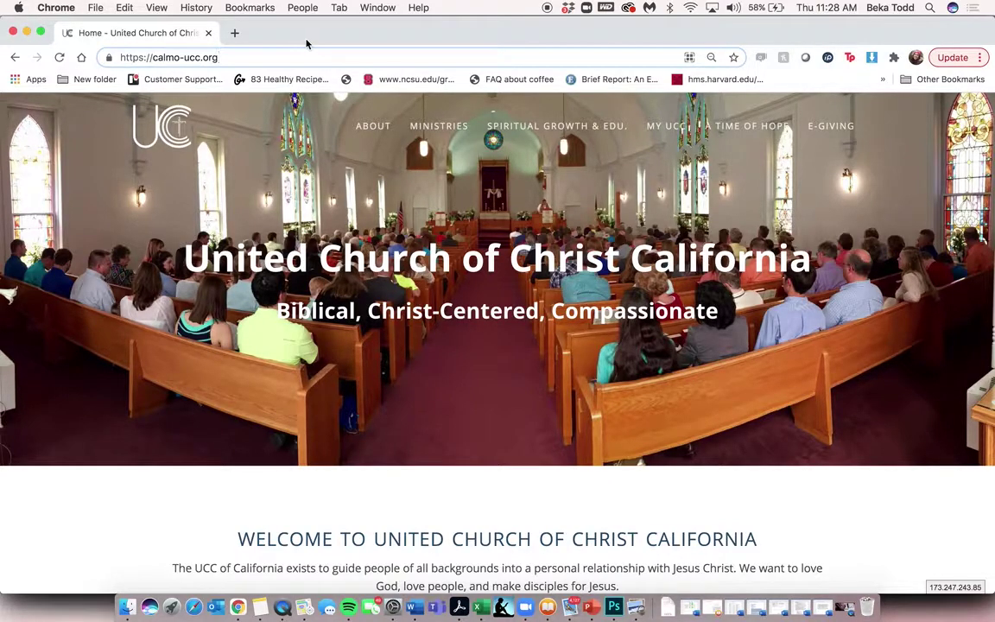
# Open the site's /wp-admin login page and sign in with the administrator username and account password, without saving the password in the browser.
pyautogui.write('/wp-admin')
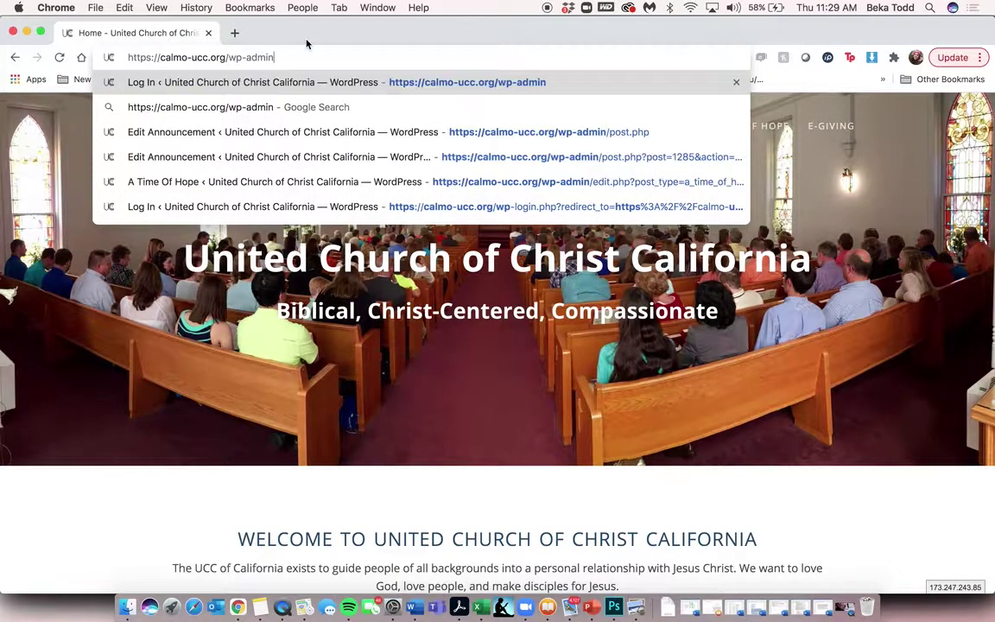
pyautogui.press('Return')
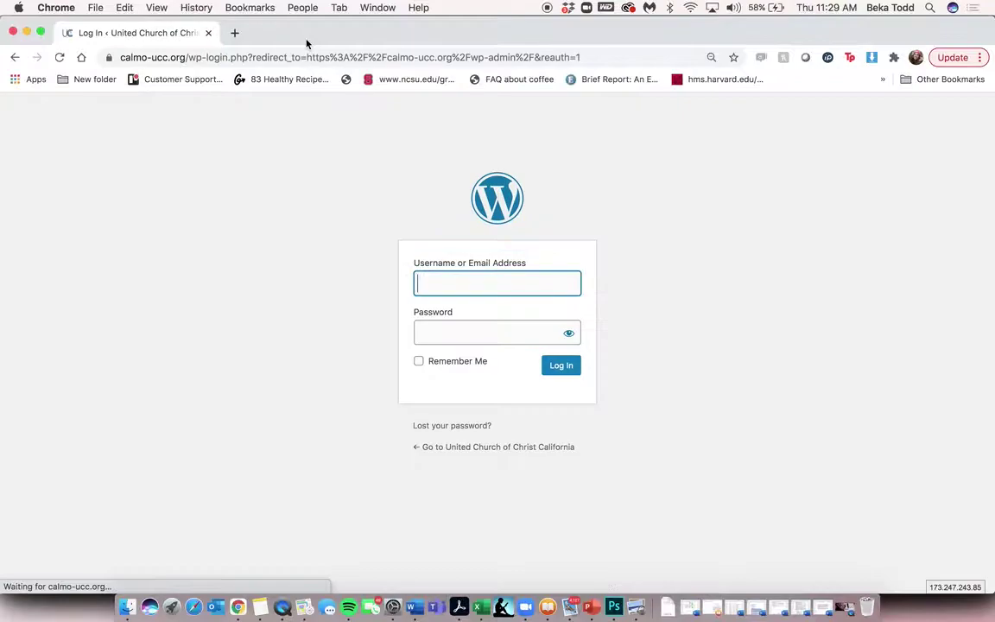
pyautogui.write('m')
pyautogui.press('Down')
pyautogui.press('Down')
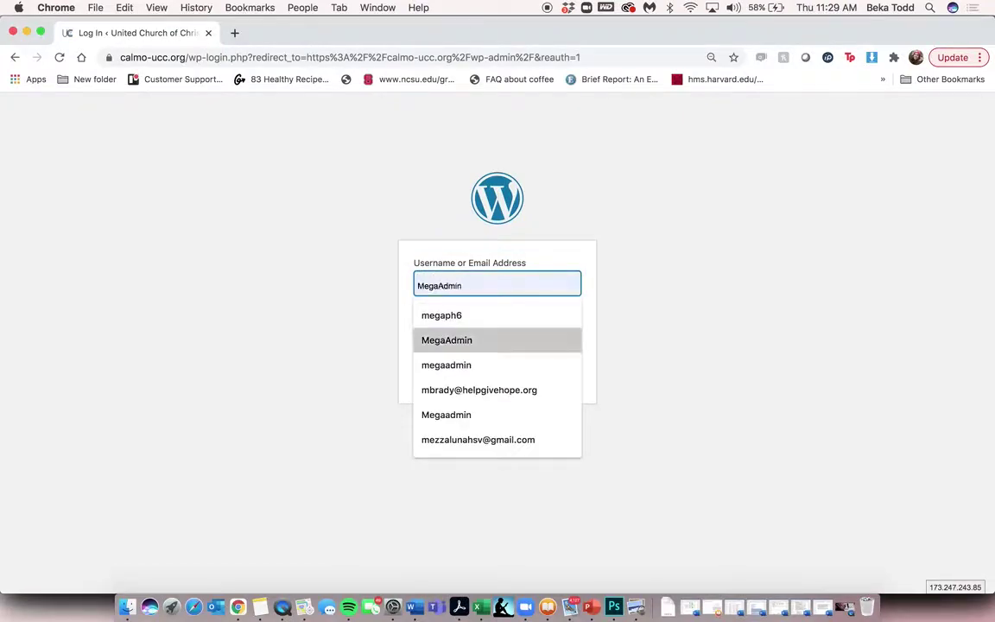
pyautogui.press('Return')
pyautogui.click(418, 333)
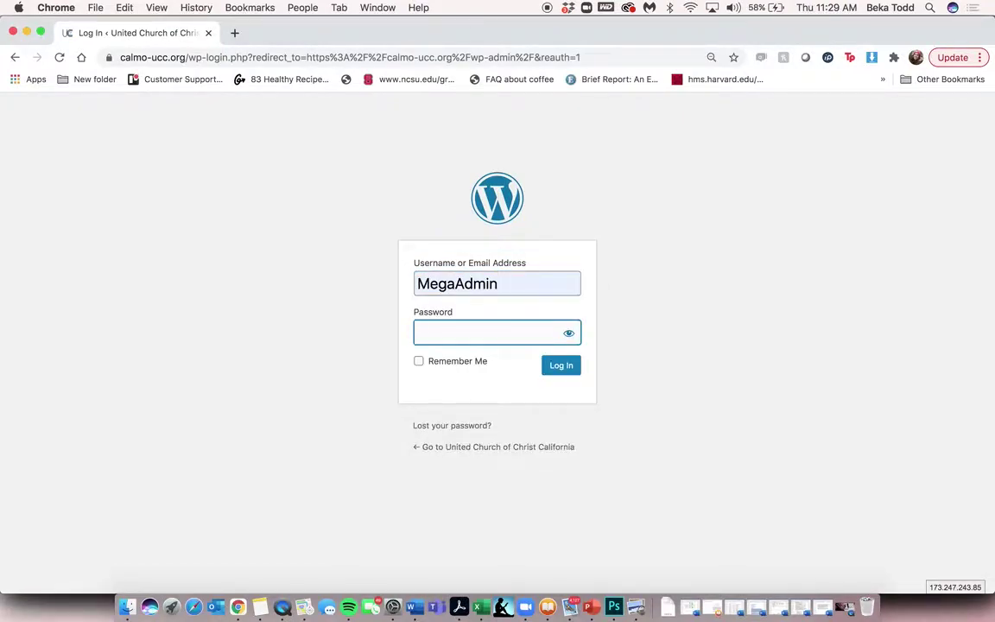
pyautogui.press('super+v')
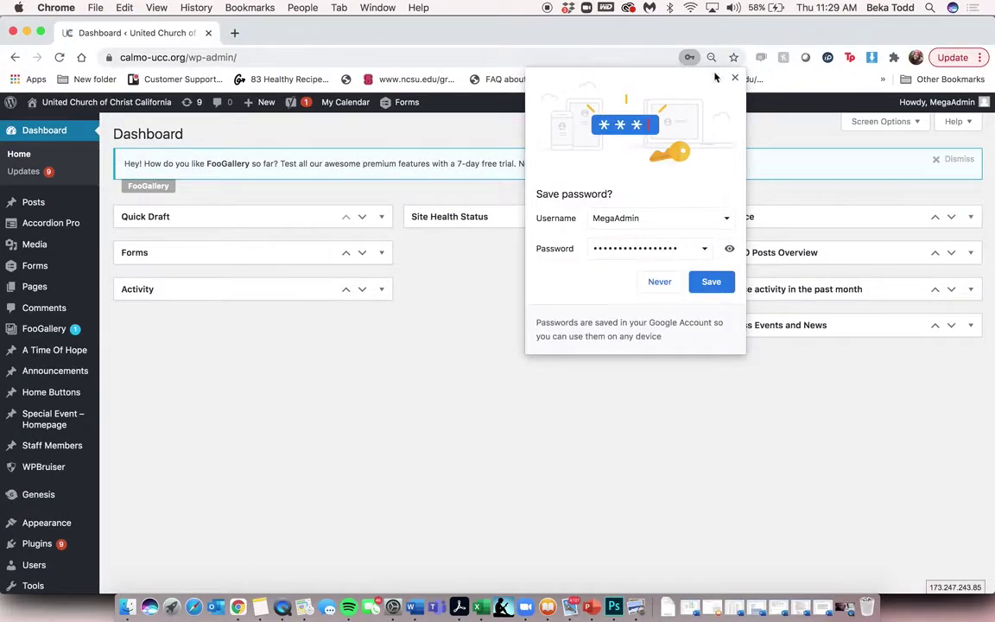
pyautogui.click(735, 78)
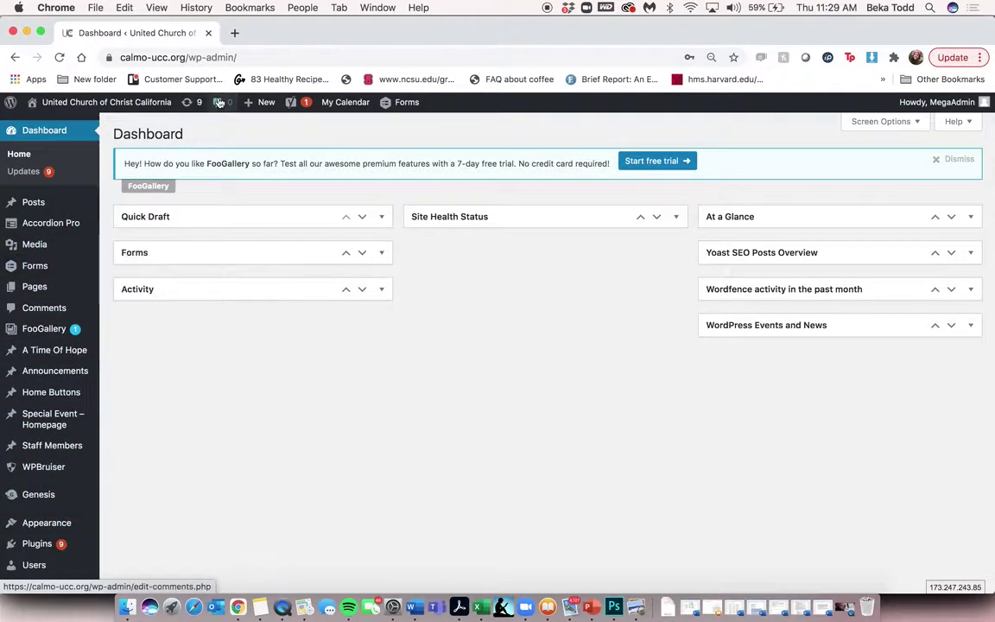
# Open the live site's home page in a separate tab and return to the WordPress dashboard.
pyautogui.moveTo(34, 204)
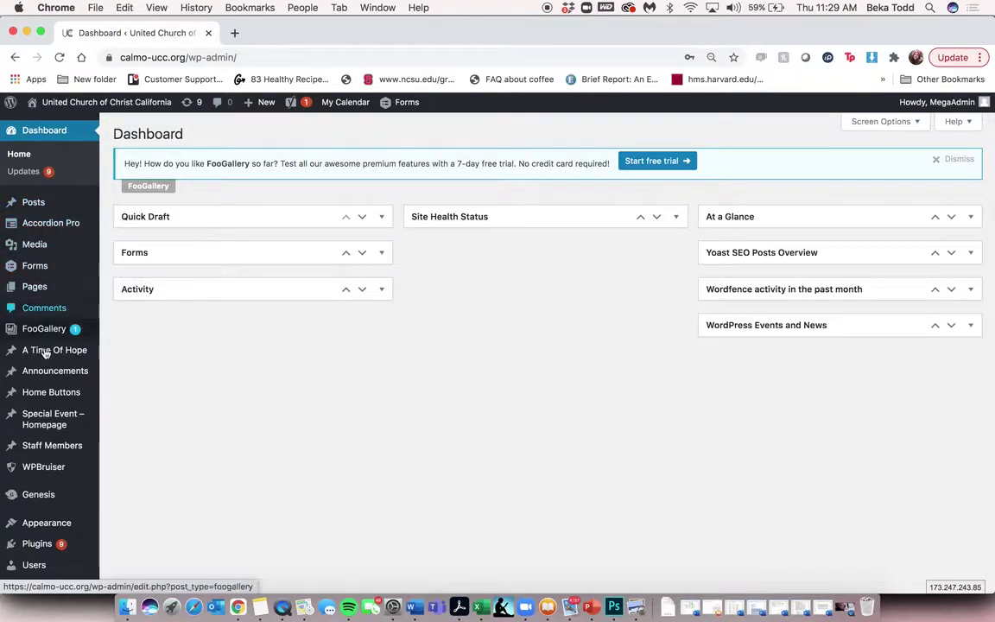
pyautogui.moveTo(41, 250)
pyautogui.moveTo(31, 453)
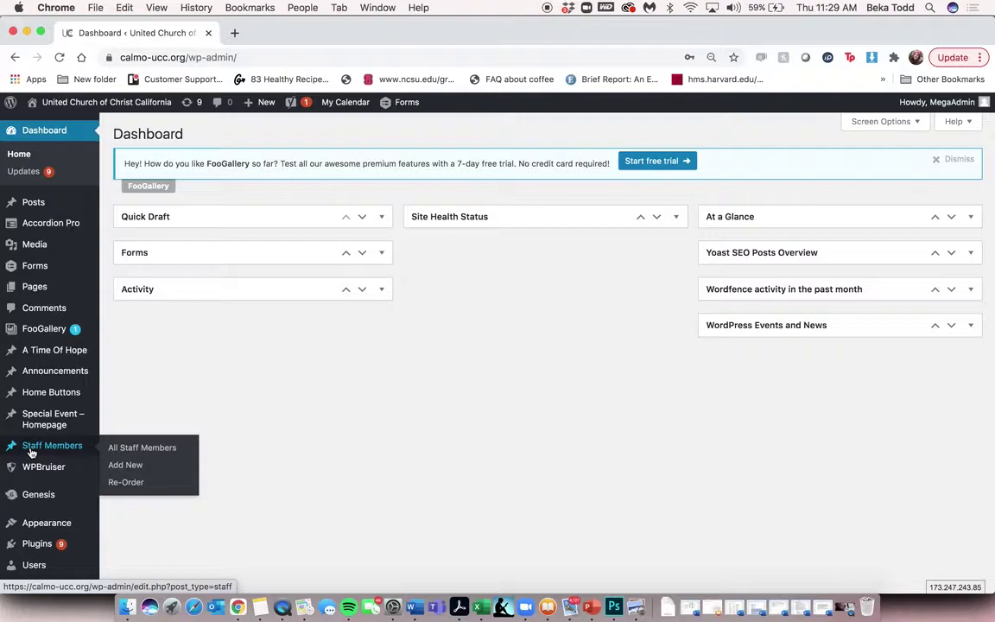
pyautogui.rightClick(127, 102)
pyautogui.click(181, 89)
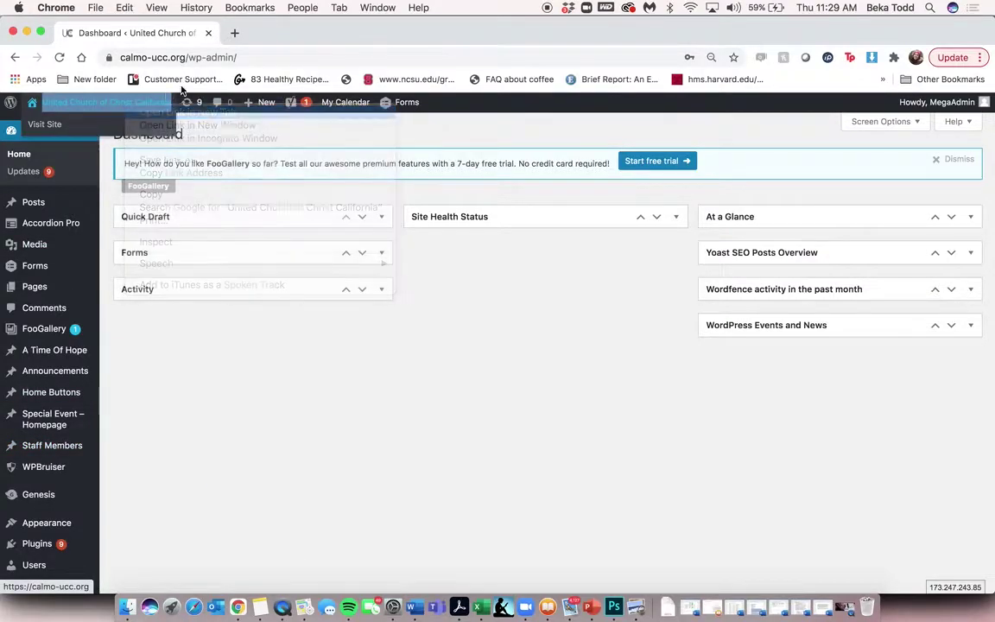
pyautogui.click(242, 36)
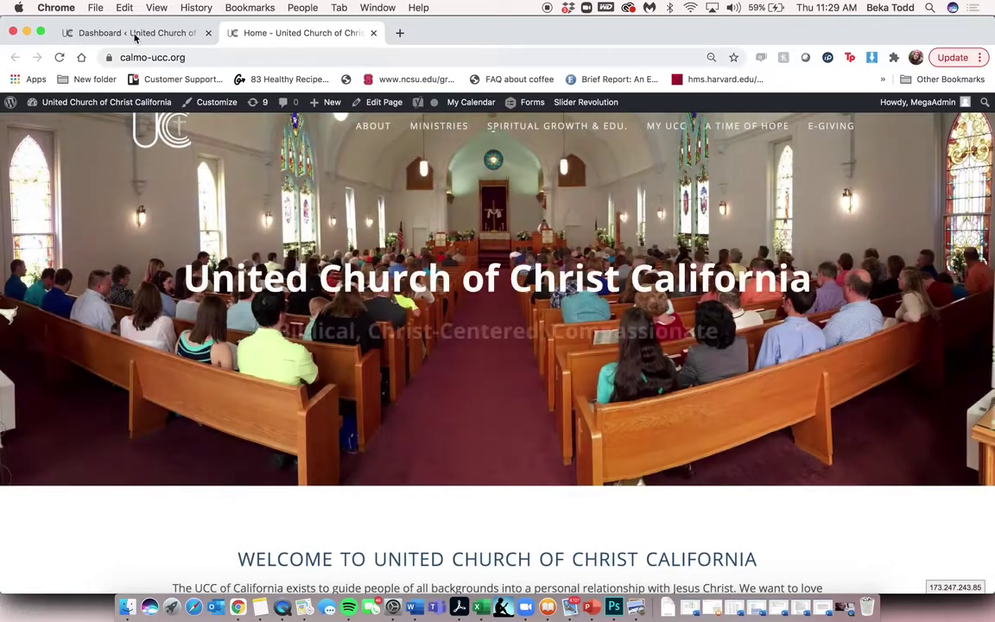
pyautogui.click(134, 34)
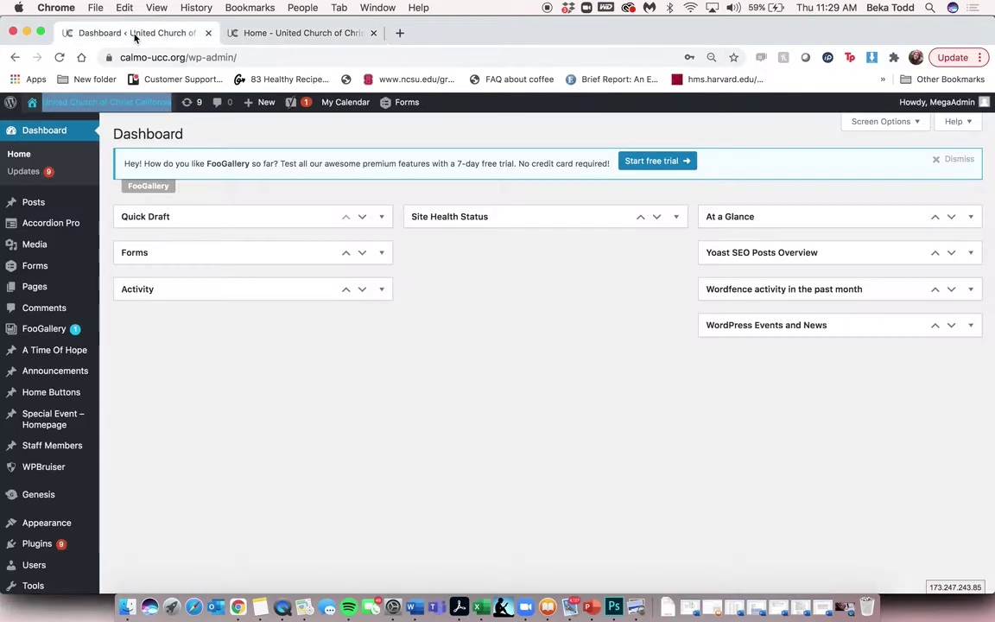
# Open the Media Library and bring up its upload area for adding new files.
pyautogui.moveTo(43, 232)
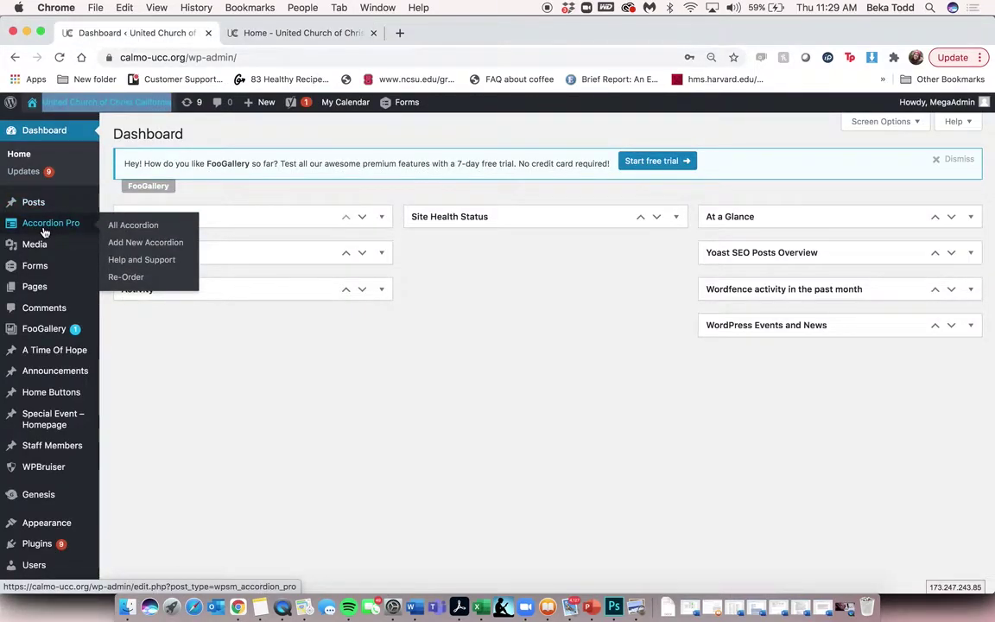
pyautogui.click(47, 244)
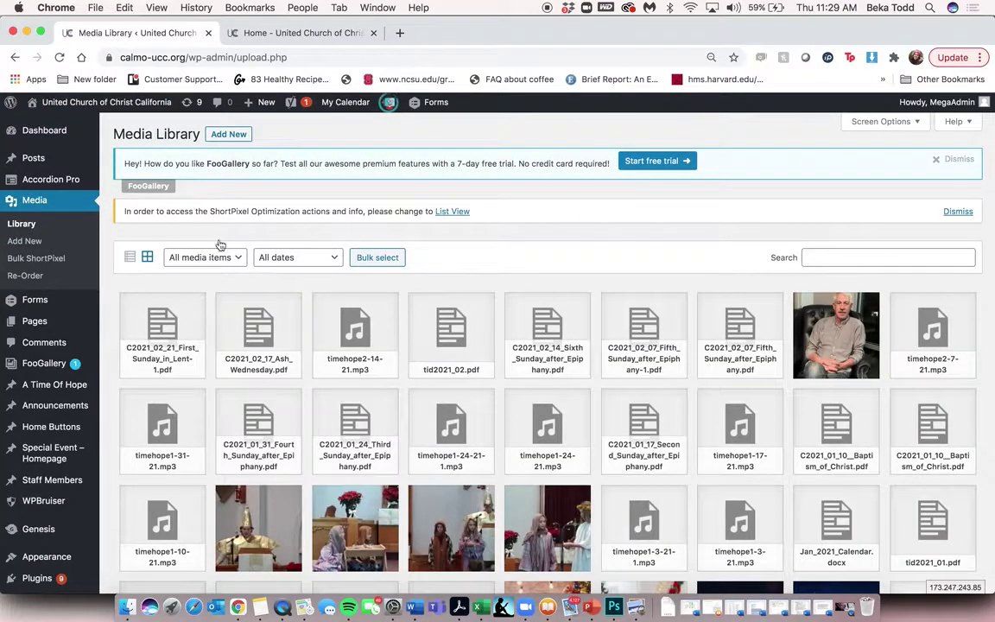
pyautogui.click(229, 135)
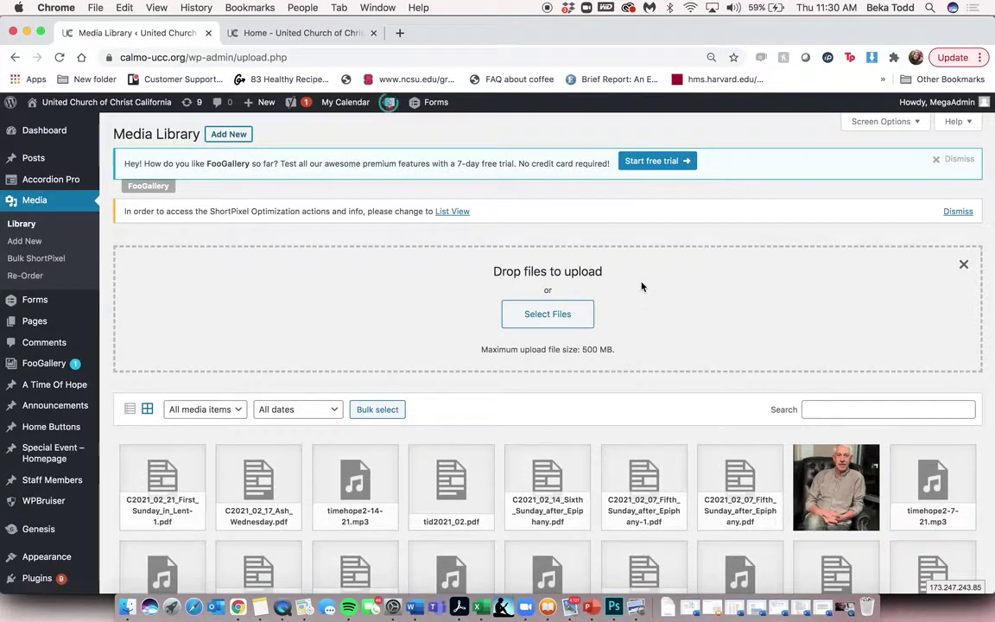
pyautogui.click(542, 317)
pyautogui.click(651, 421)
# Copy the file URL of C2021_02_21_First_Sunday_in_Lent-1.pdf from its attachment details and open it in a new tab.
pyautogui.scroll(-4, 418, 307)
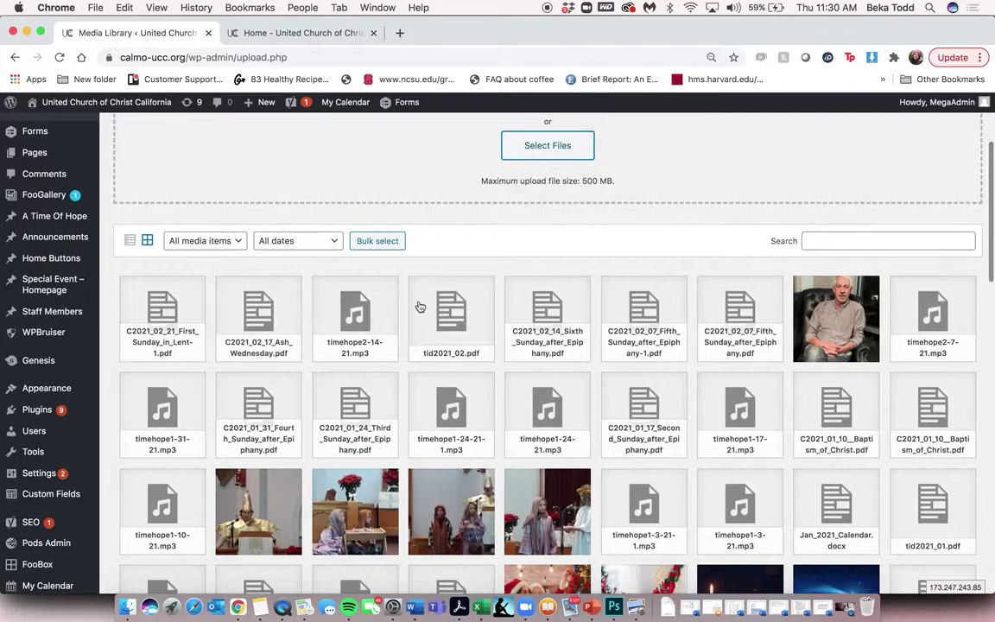
pyautogui.click(196, 315)
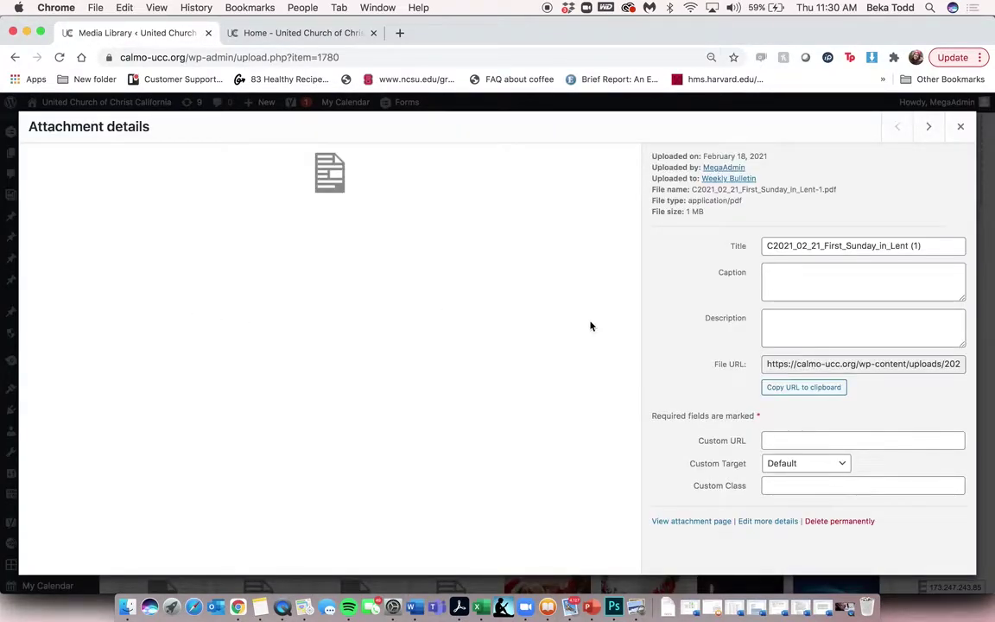
pyautogui.click(804, 396)
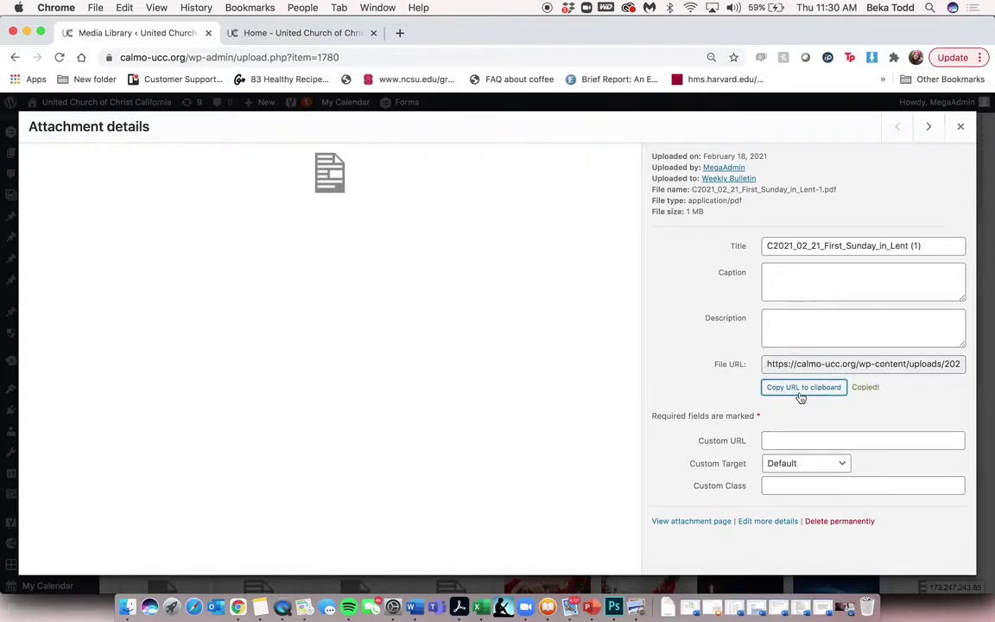
pyautogui.click(397, 33)
pyautogui.press('super+v')
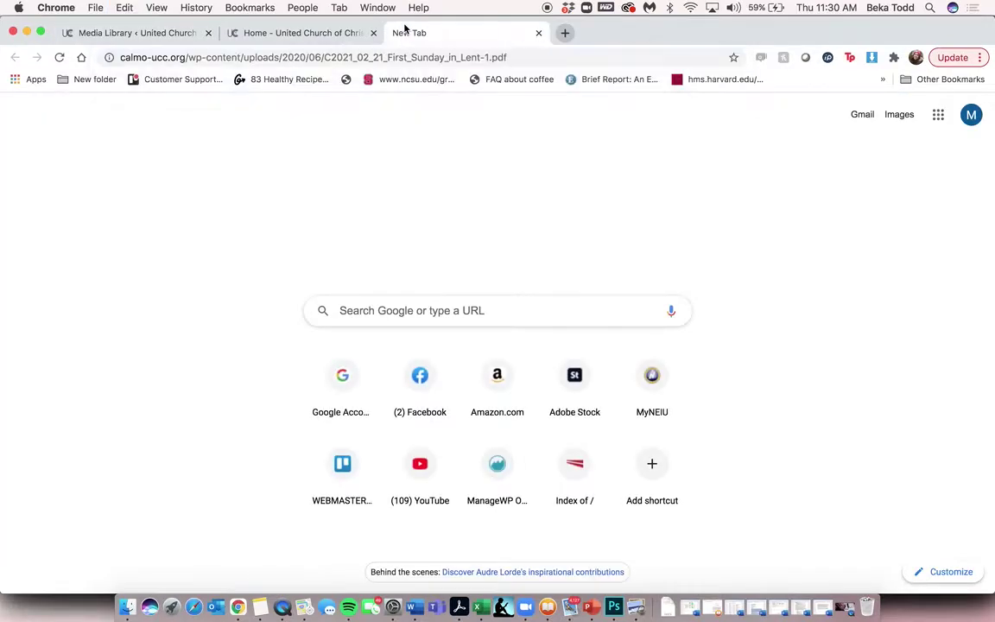
pyautogui.press('Return')
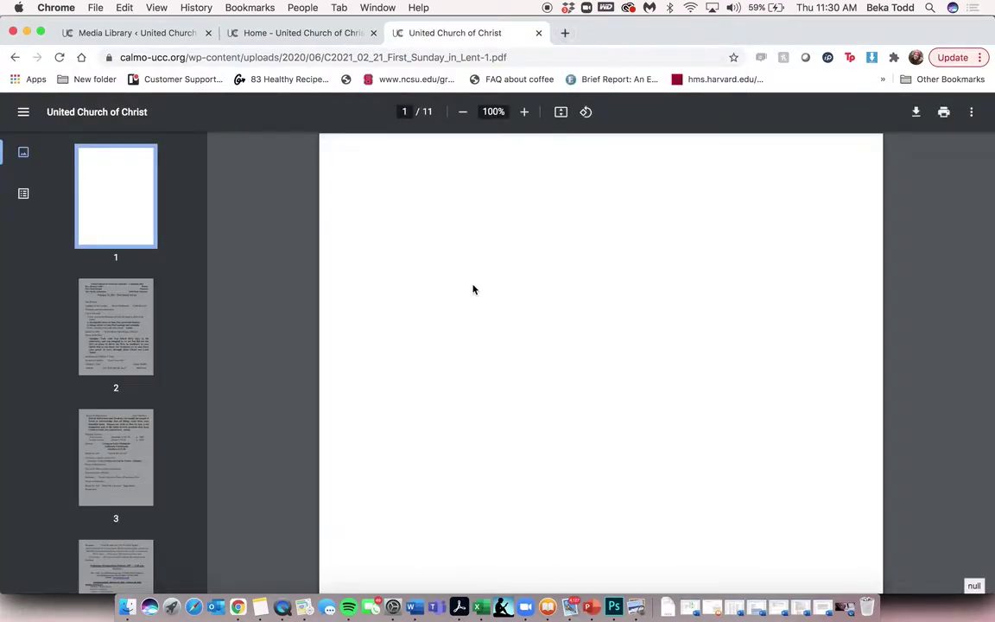
# Look through pages 2 to 4 of the opened bulletin PDF.
pyautogui.click(134, 340)
pyautogui.click(133, 440)
pyautogui.scroll(-2, 133, 438)
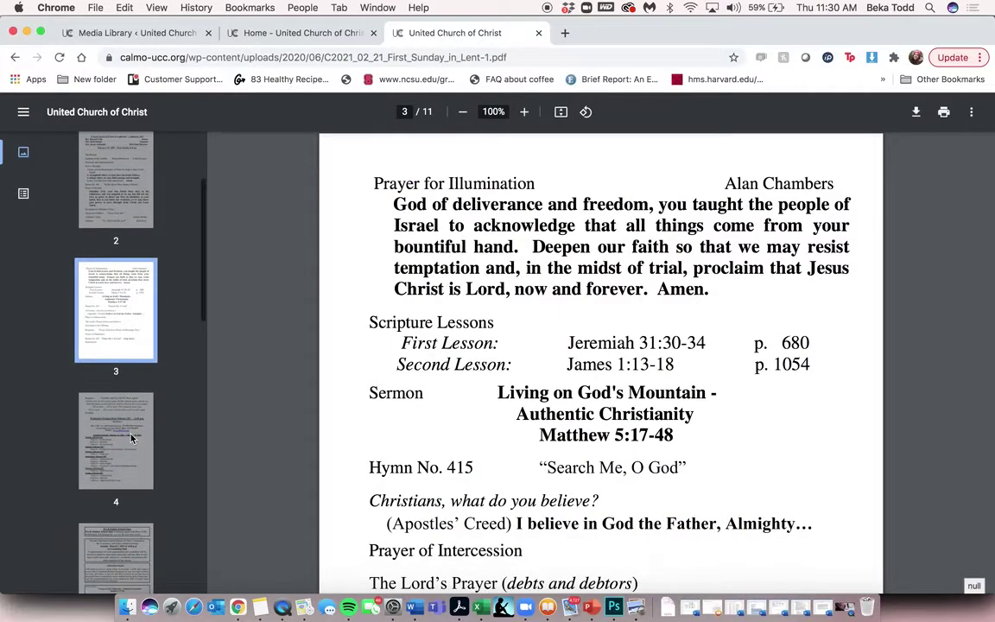
pyautogui.click(132, 439)
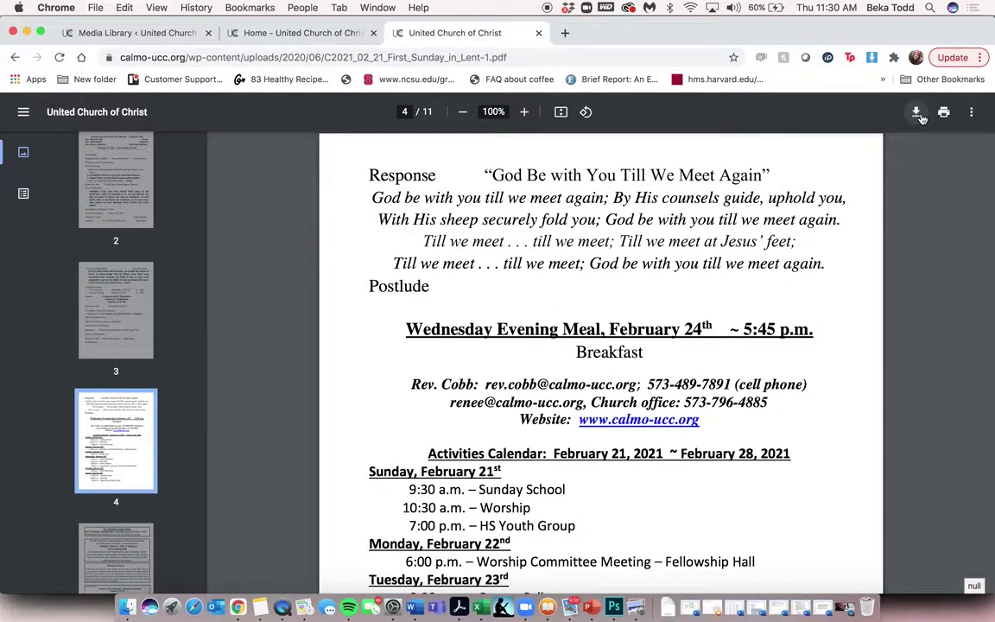
# Return to the Media Library and close the bulletin PDF's attachment details.
pyautogui.click(284, 34)
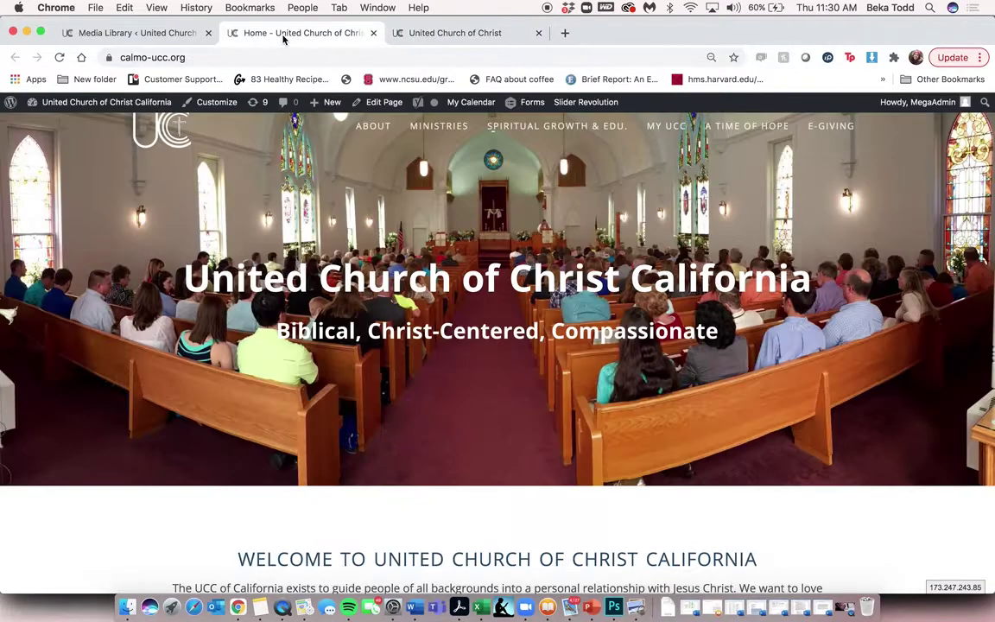
pyautogui.click(160, 34)
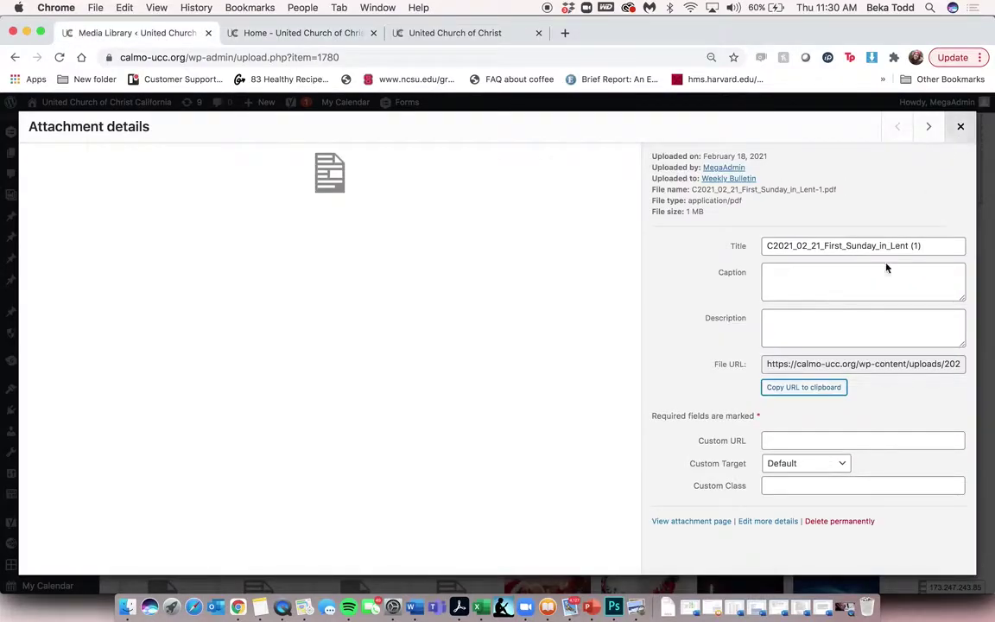
pyautogui.click(959, 126)
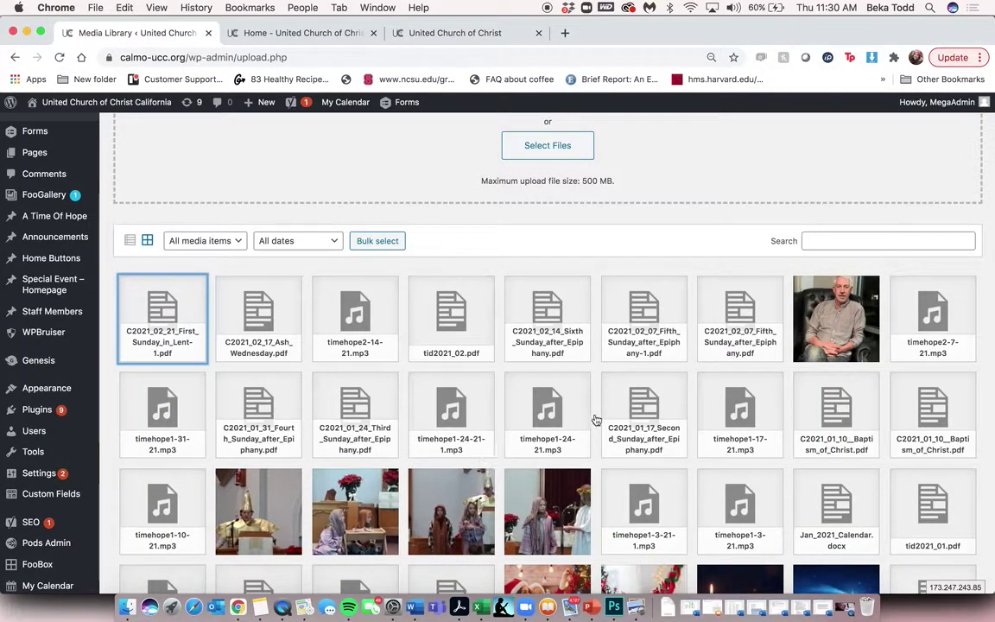
# View the image editing options for the photo IMG_3481, and close its attachment details without changes.
pyautogui.scroll(2, 594, 420)
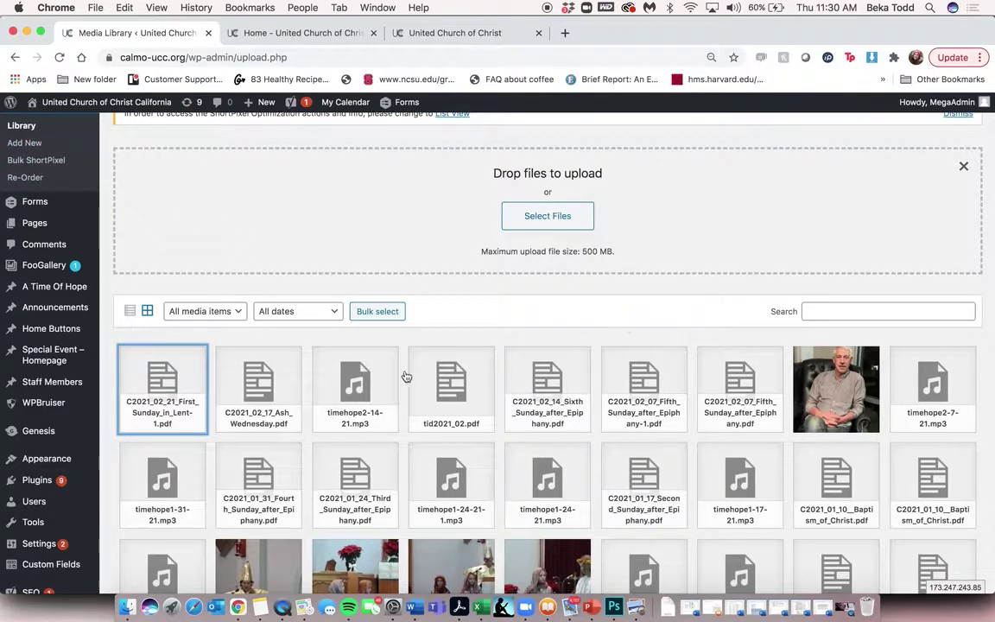
pyautogui.scroll(-2, 378, 500)
pyautogui.click(840, 274)
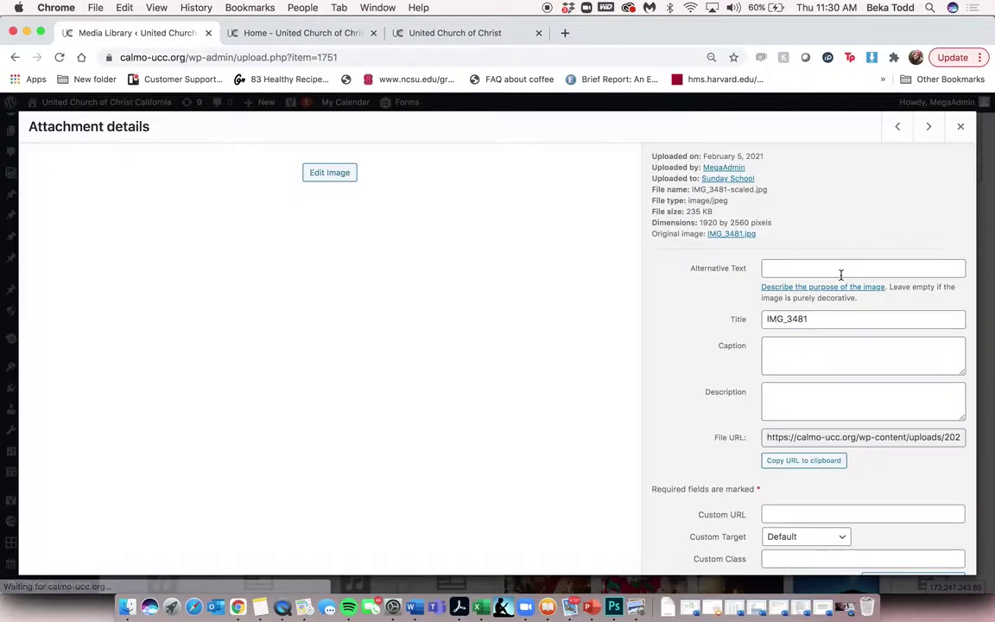
pyautogui.click(329, 558)
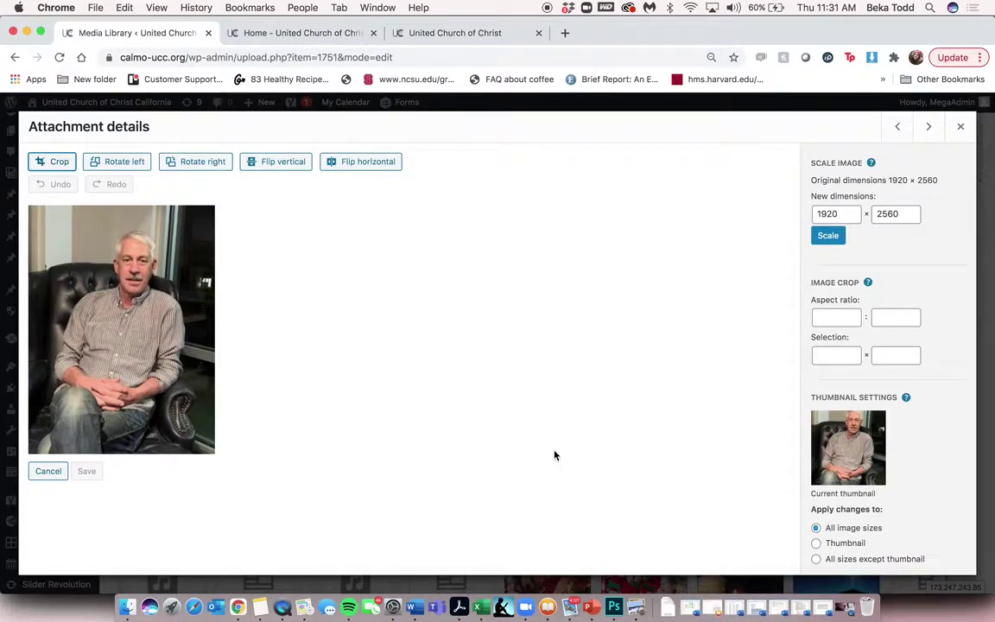
pyautogui.click(960, 126)
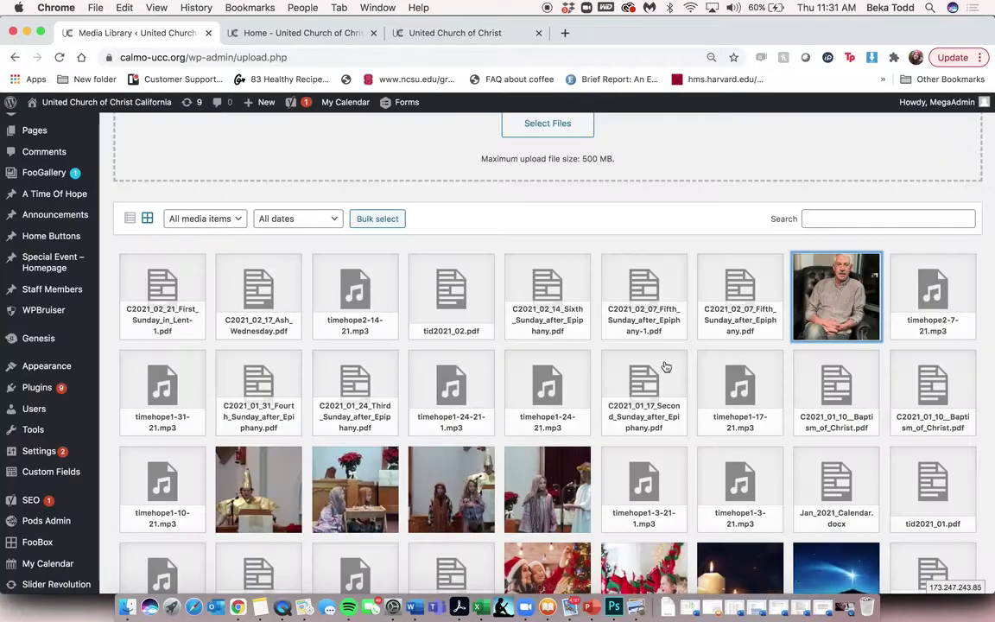
# Browse the media items and view the attachment details of timehope2-14-21.mp3 down to the permanent deletion option.
pyautogui.scroll(-5, 664, 366)
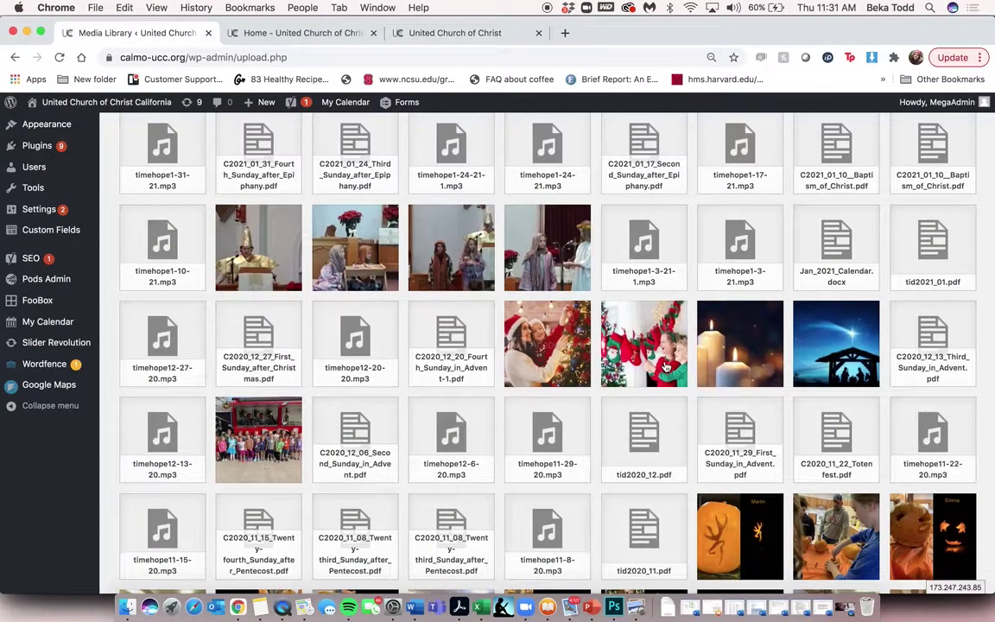
pyautogui.scroll(3, 664, 366)
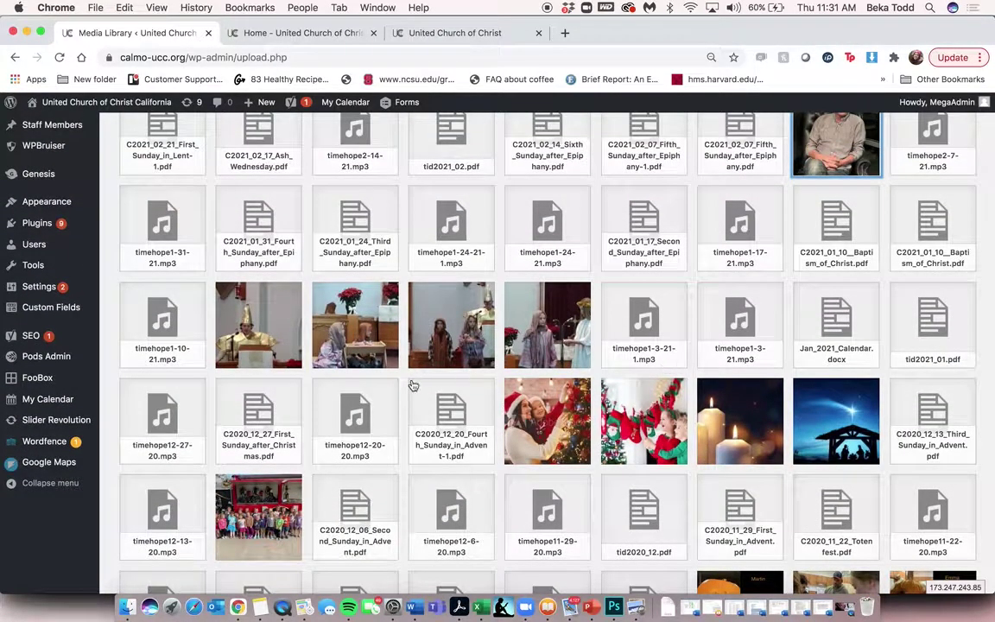
pyautogui.scroll(2, 339, 448)
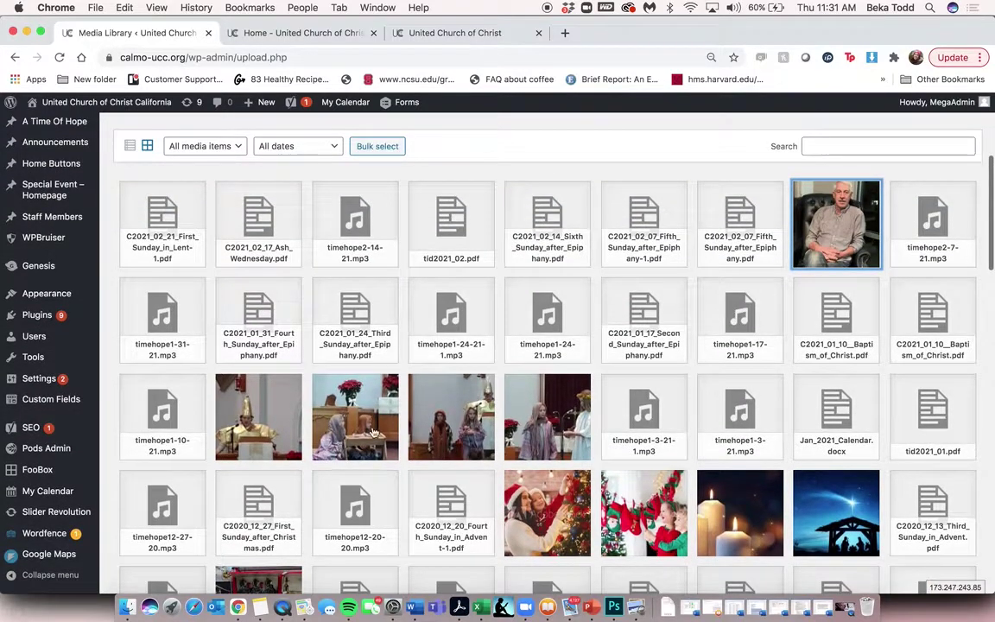
pyautogui.scroll(2, 466, 393)
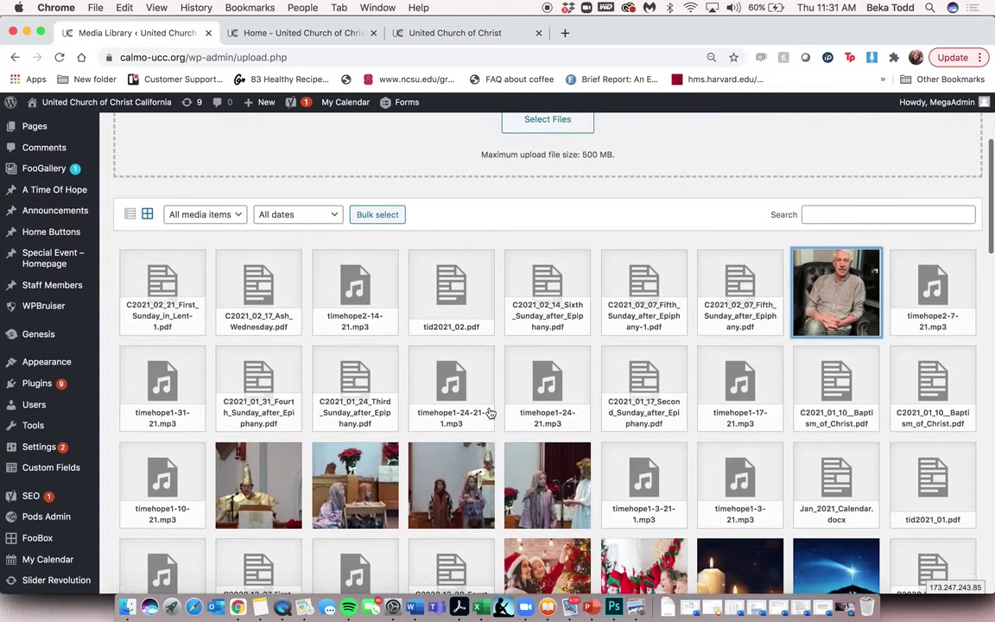
pyautogui.scroll(-2, 535, 378)
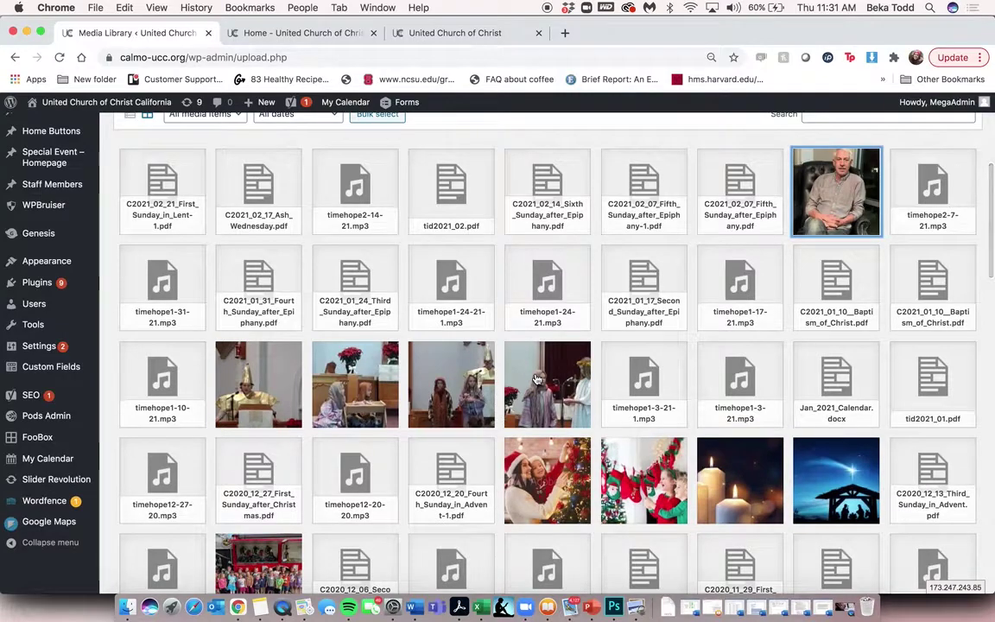
pyautogui.click(369, 223)
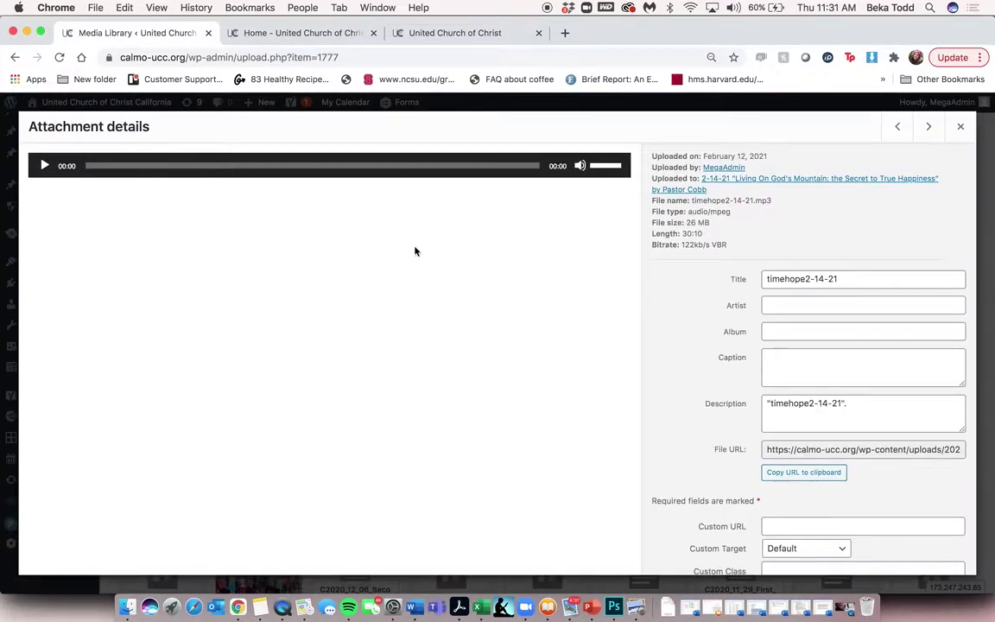
pyautogui.scroll(-3, 723, 422)
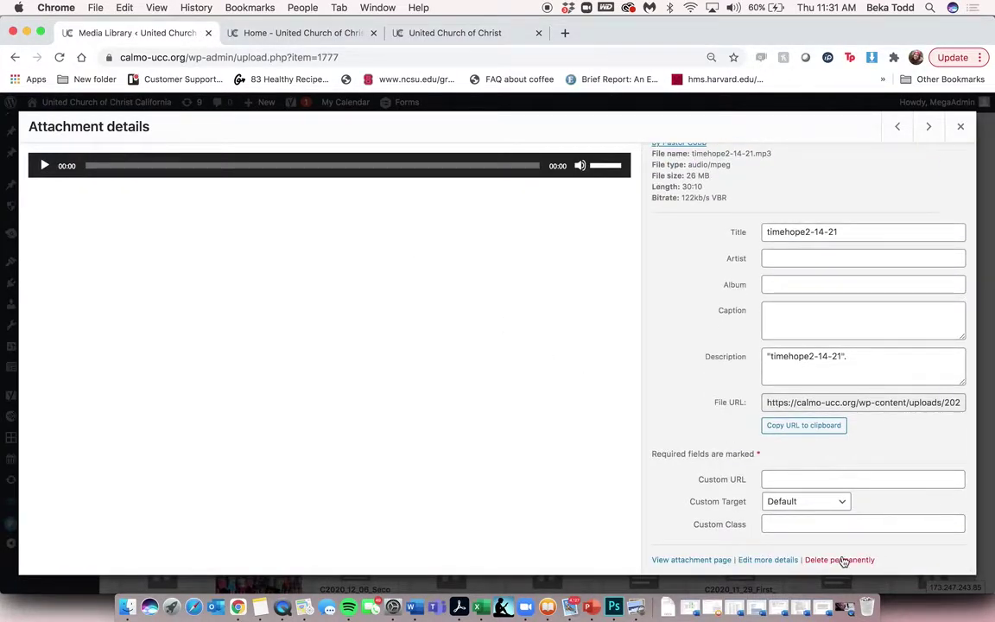
# Close the mp3's attachment details and bring up the list of the site's forms.
pyautogui.click(961, 126)
pyautogui.scroll(3, 324, 276)
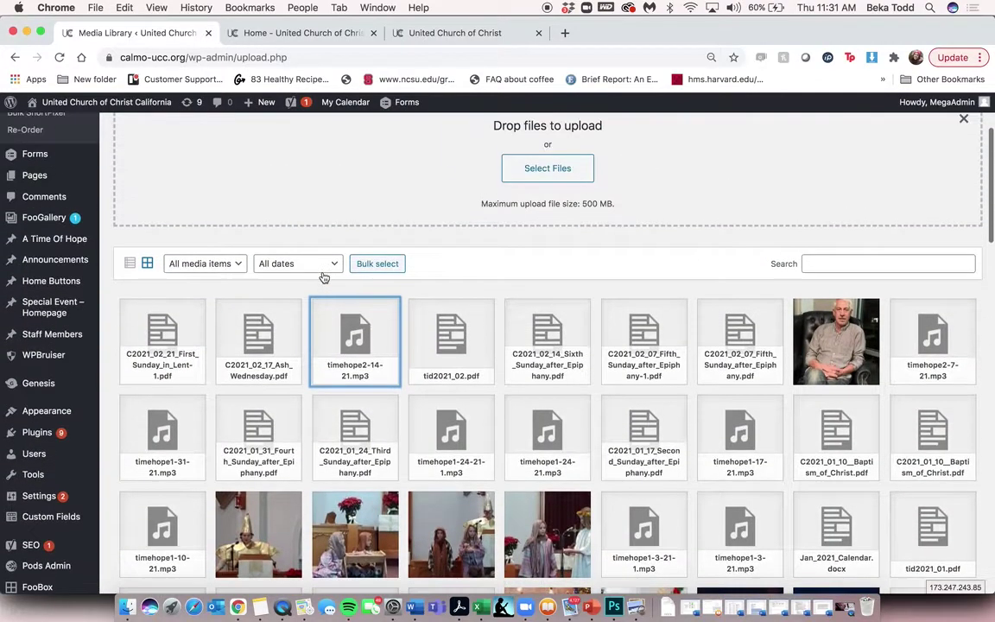
pyautogui.scroll(2, 324, 276)
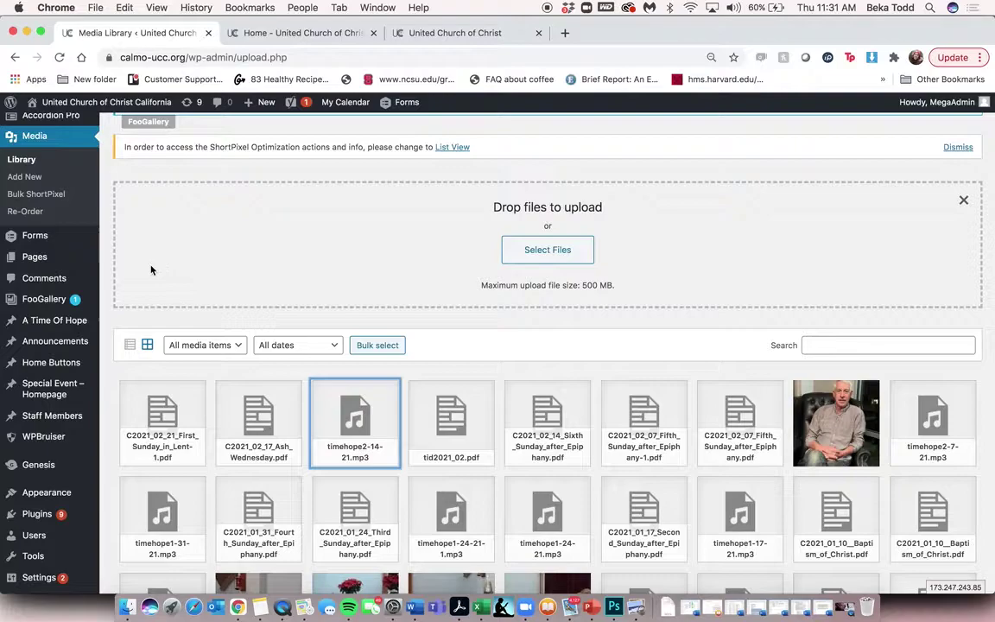
pyautogui.click(39, 244)
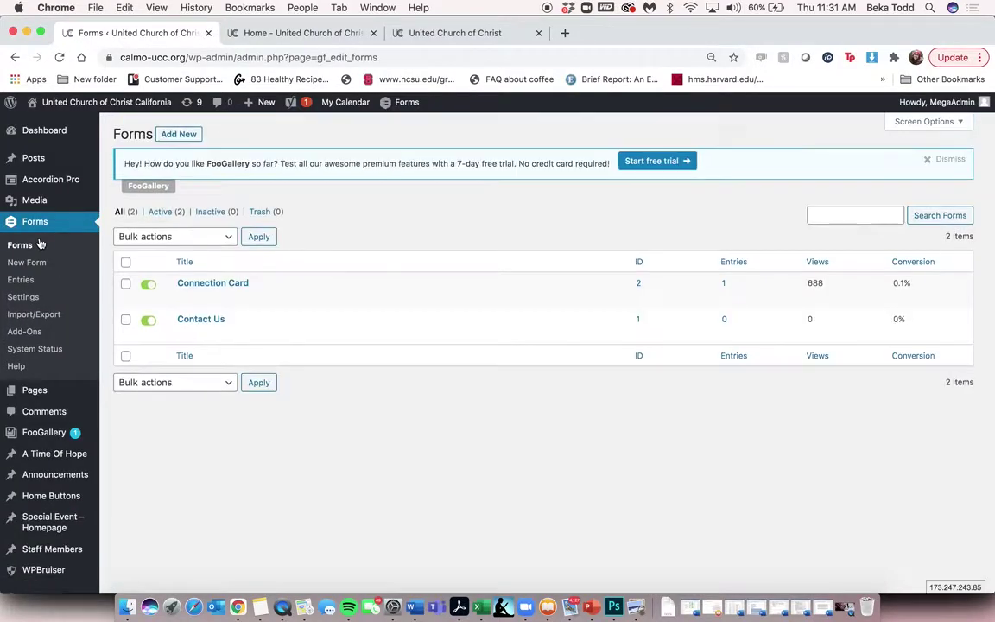
pyautogui.moveTo(173, 339)
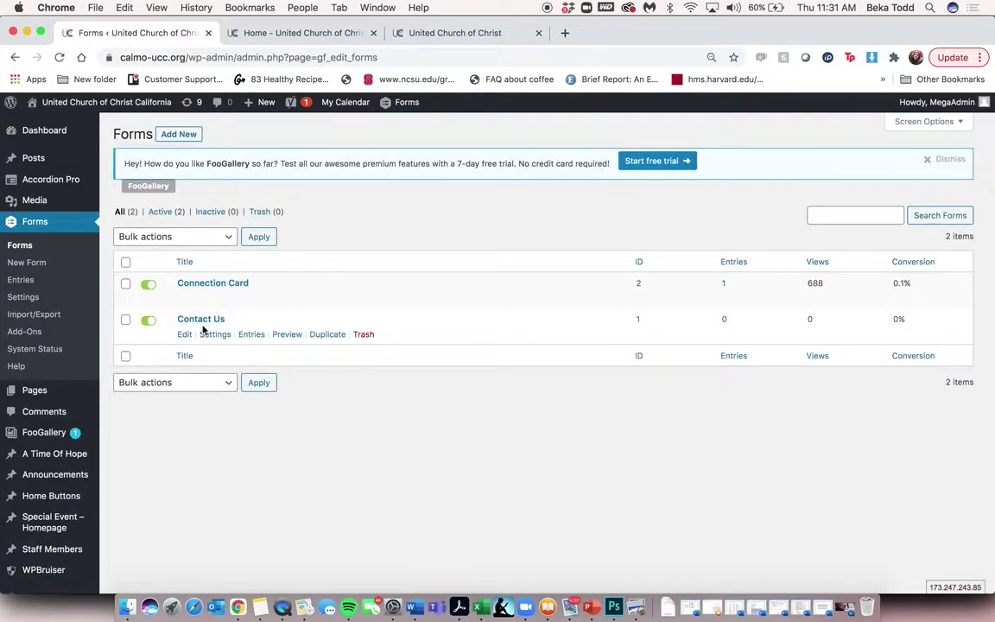
# Look through the church's live home page, including the Connection Card section and the main navigation.
pyautogui.click(302, 33)
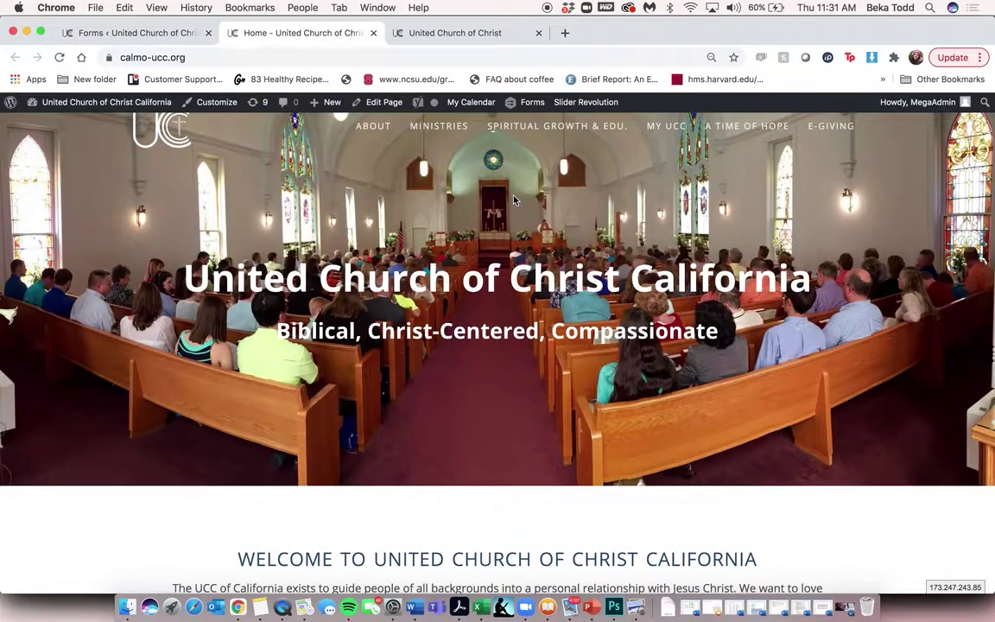
pyautogui.scroll(-15, 513, 199)
pyautogui.scroll(4, 513, 199)
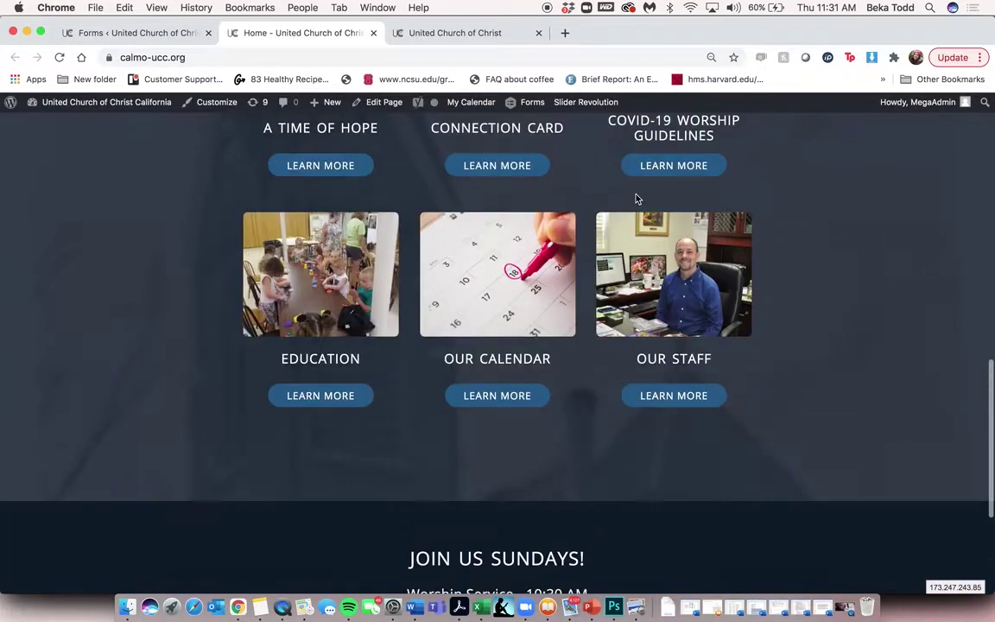
pyautogui.scroll(10, 637, 199)
pyautogui.moveTo(816, 132)
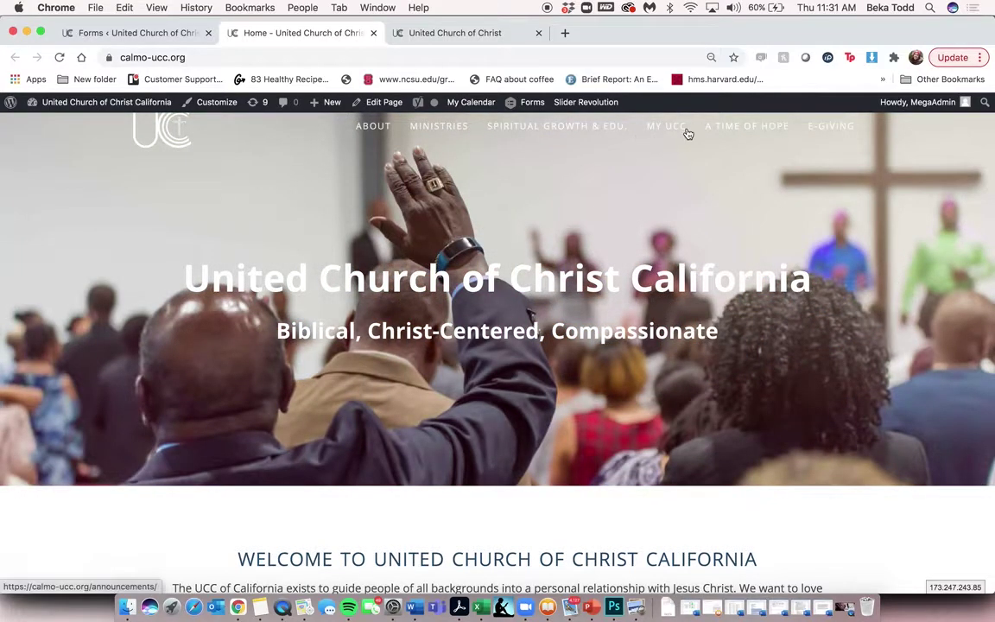
# Open the Connection Card form for editing and view its Advanced, Post and Pricing field groups.
pyautogui.click(145, 38)
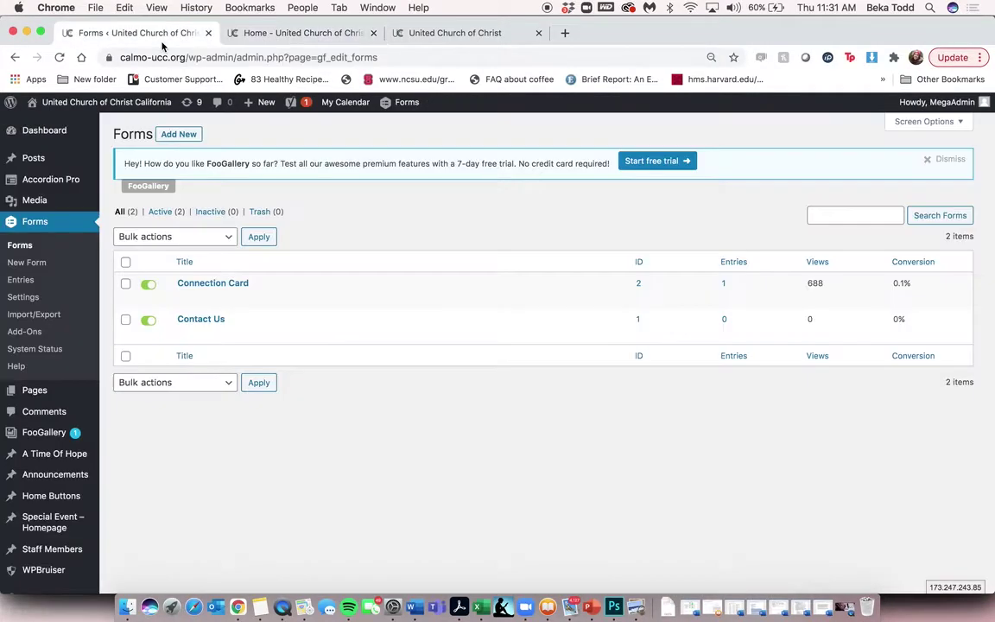
pyautogui.click(233, 283)
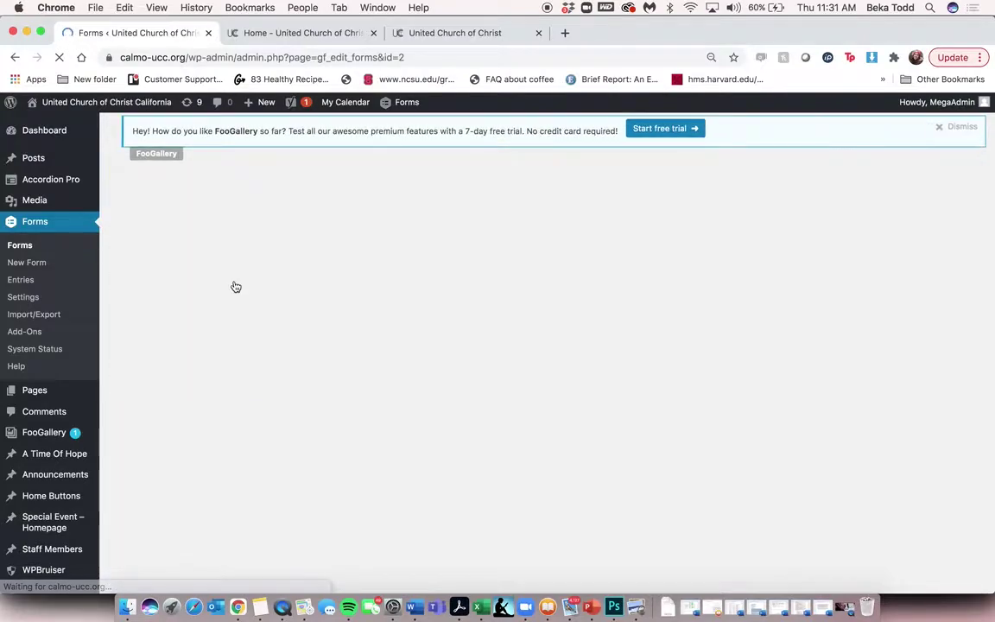
pyautogui.scroll(-3, 497, 355)
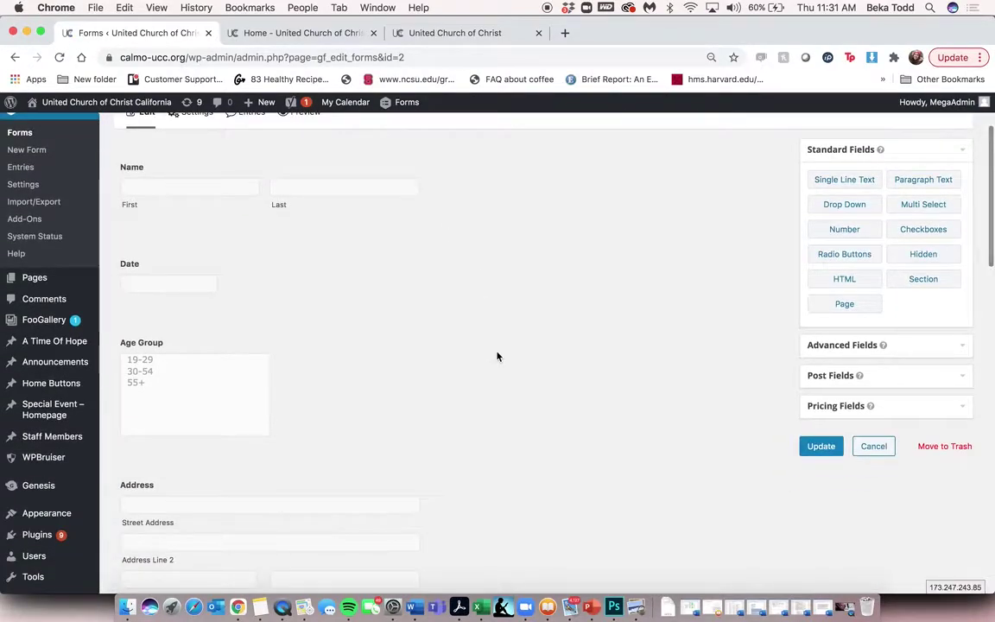
pyautogui.scroll(3, 497, 355)
pyautogui.click(959, 263)
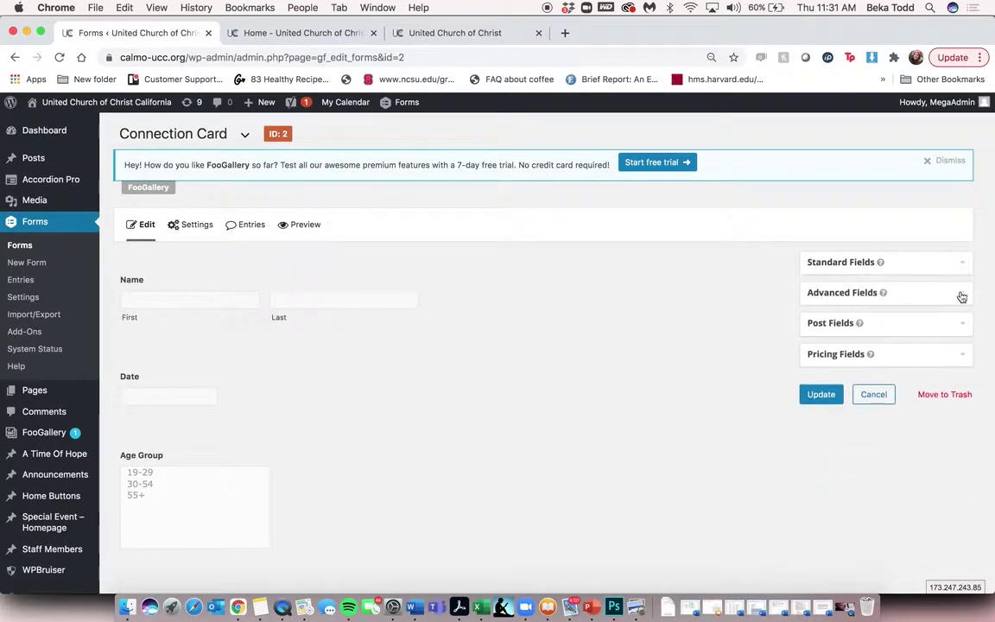
pyautogui.click(961, 295)
pyautogui.click(961, 486)
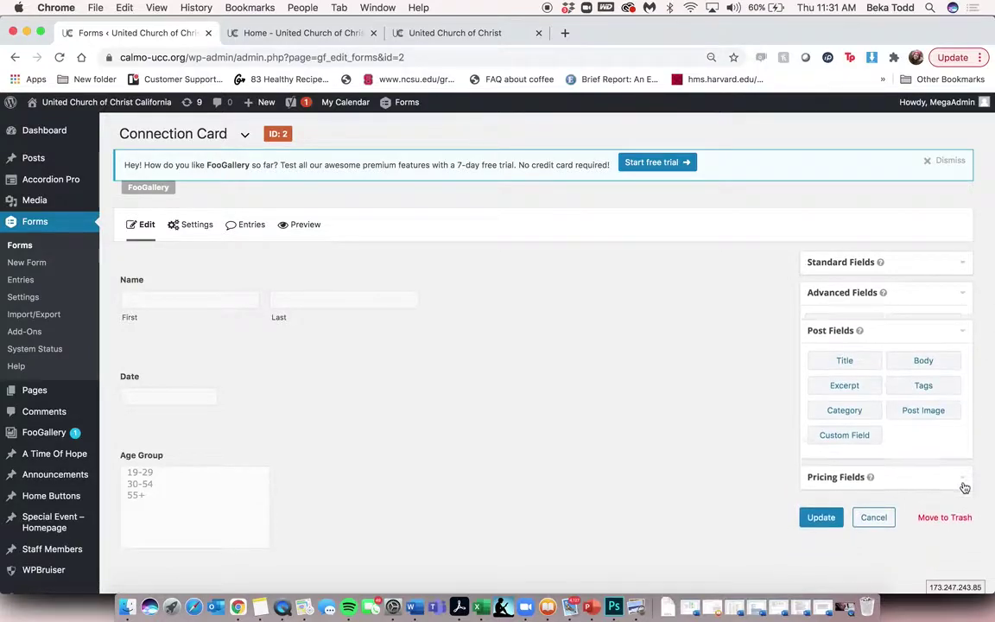
pyautogui.click(956, 293)
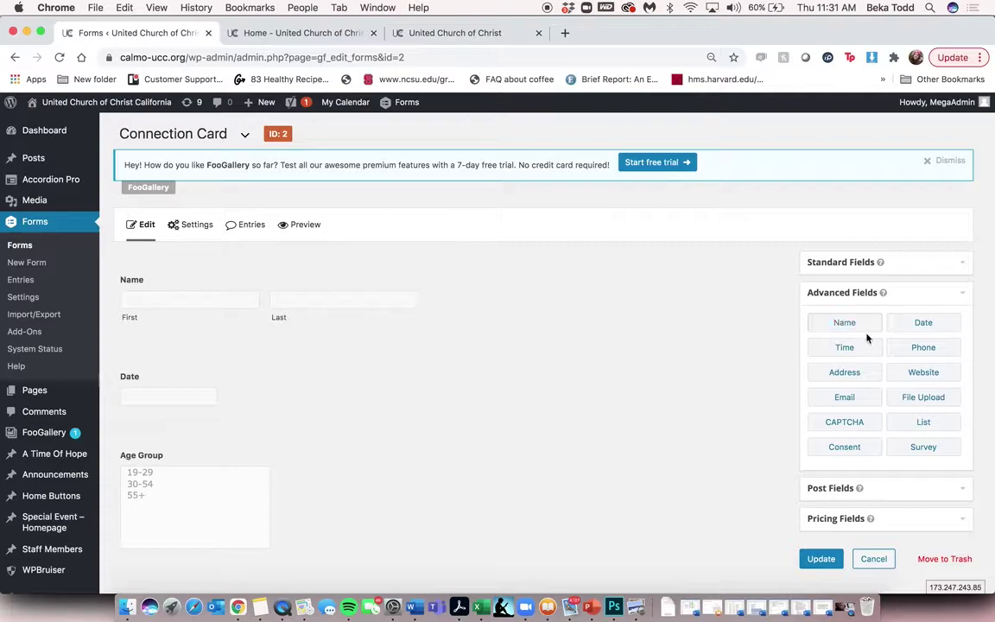
# Look through the Connection Card's fields down to Prayer Requests, and expand the Standard Fields group.
pyautogui.scroll(-10, 431, 476)
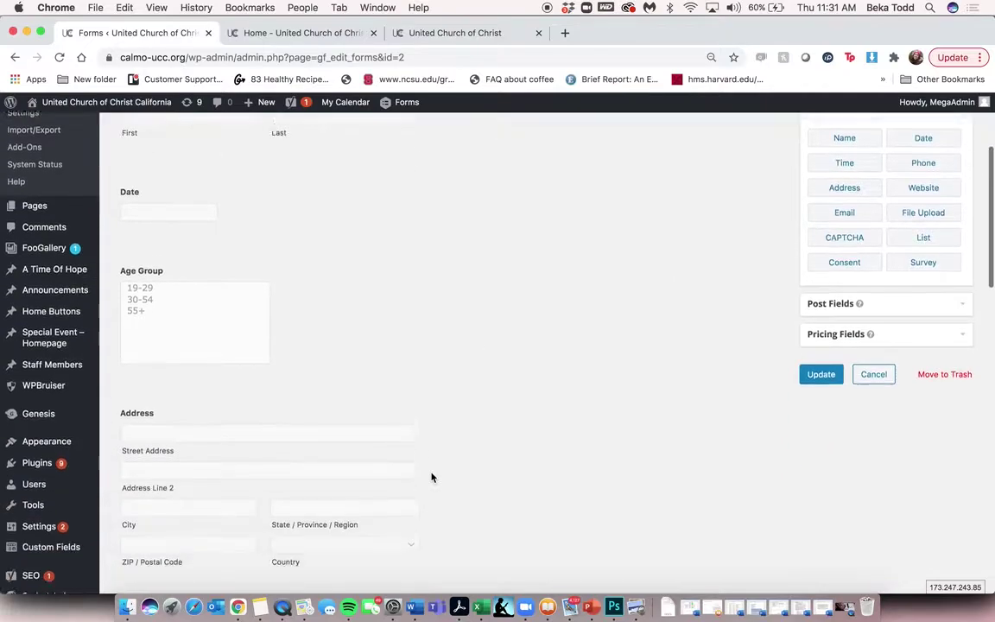
pyautogui.scroll(-6, 432, 477)
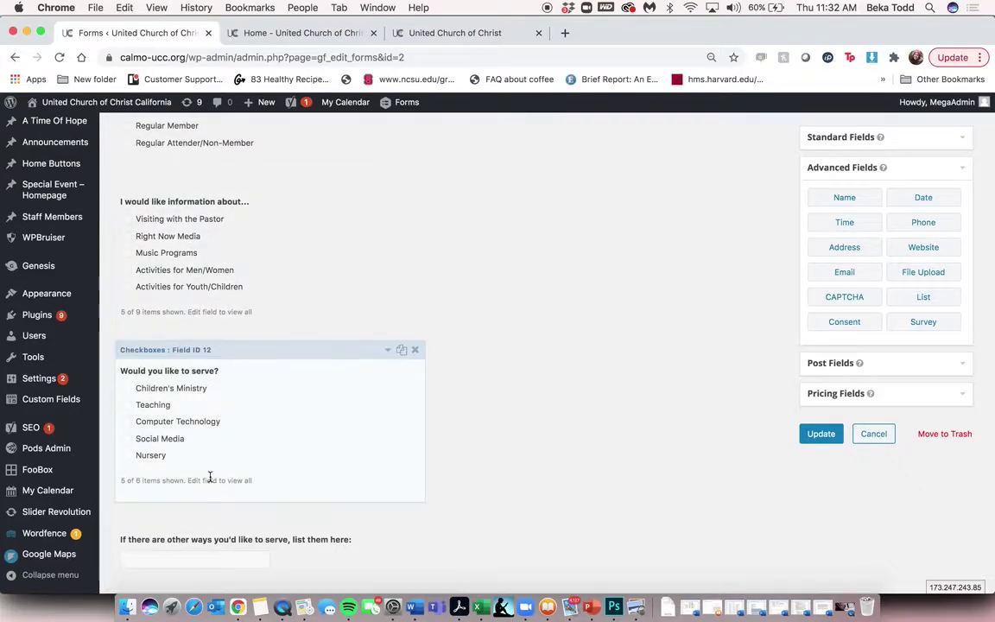
pyautogui.scroll(-4, 246, 384)
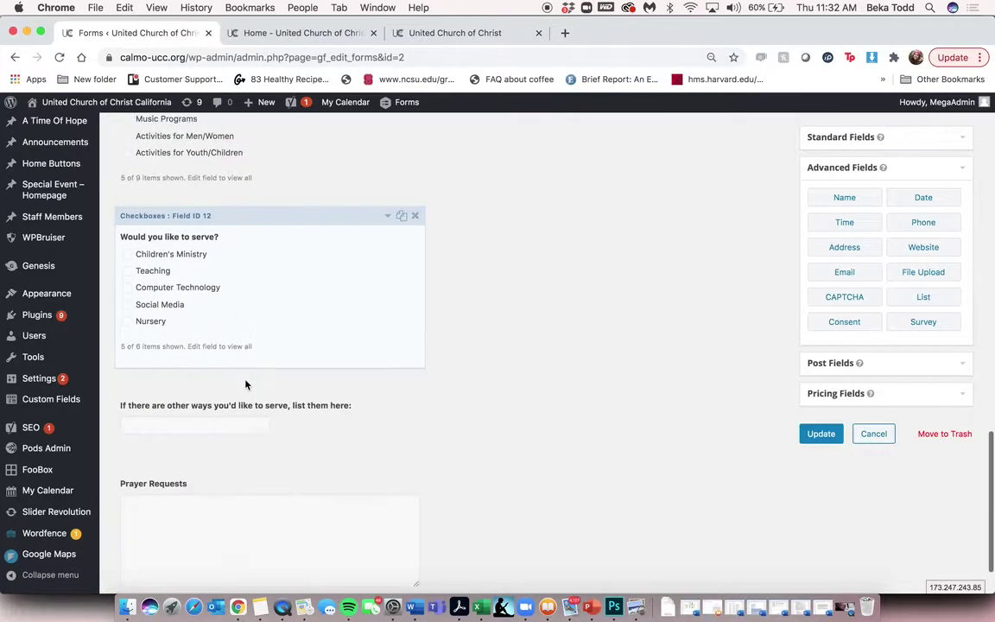
pyautogui.scroll(10, 246, 384)
pyautogui.scroll(5, 246, 385)
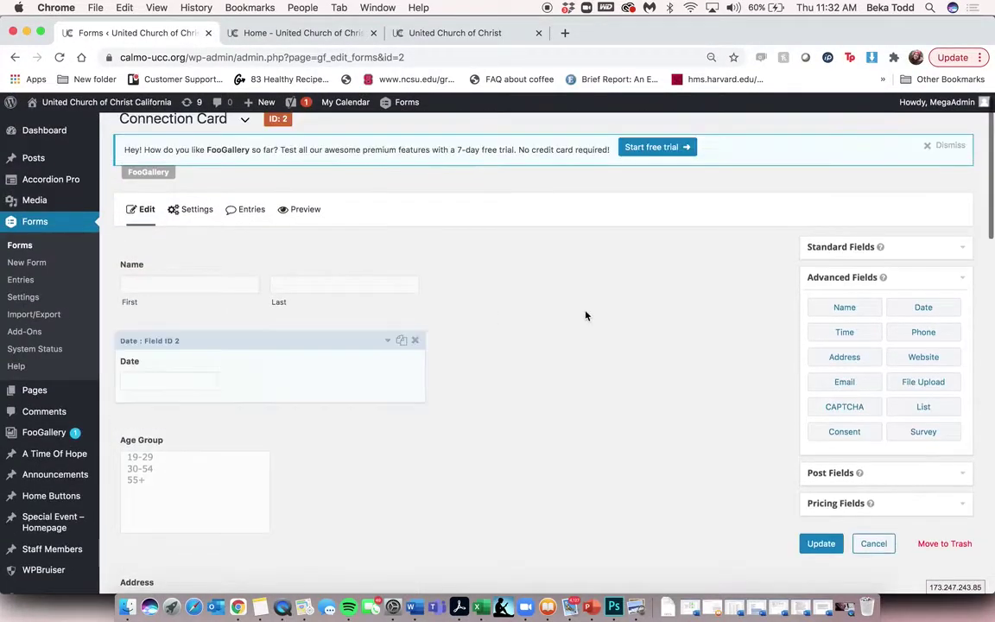
pyautogui.click(923, 251)
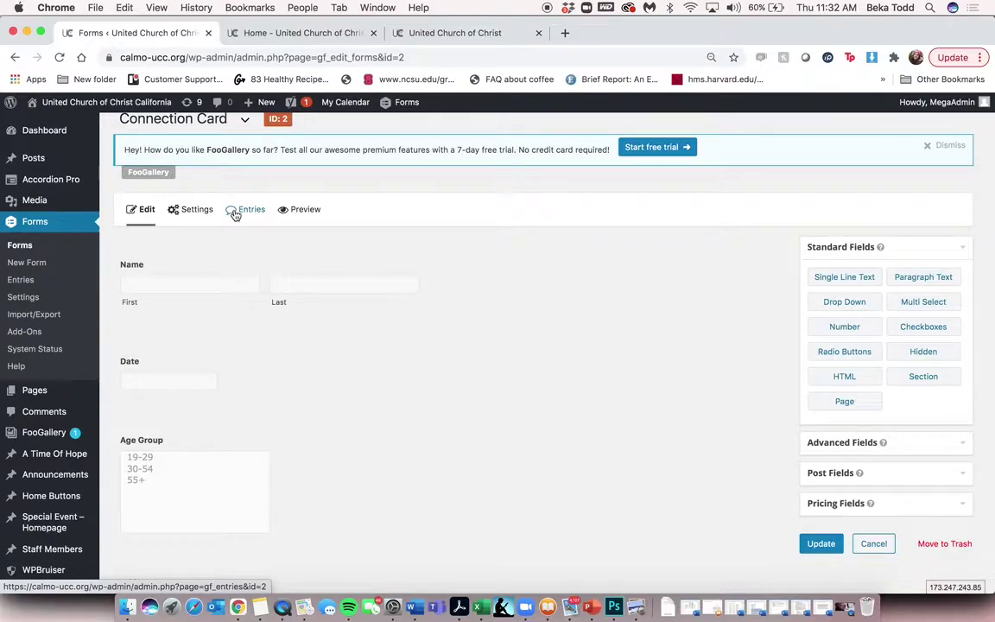
# View the submitted entries of the Connection Card form and return to the forms list.
pyautogui.click(19, 246)
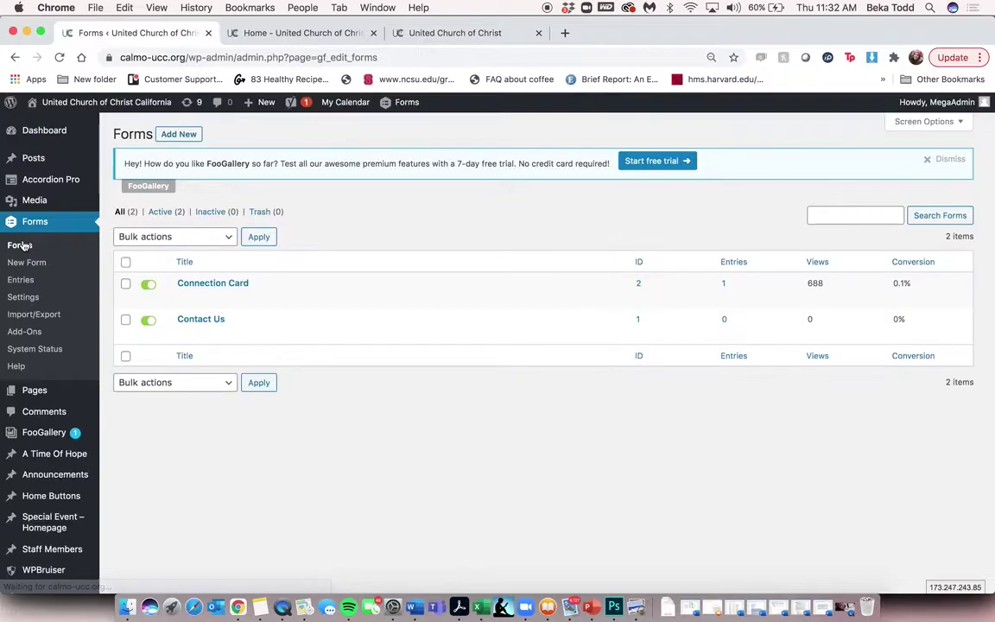
pyautogui.click(251, 298)
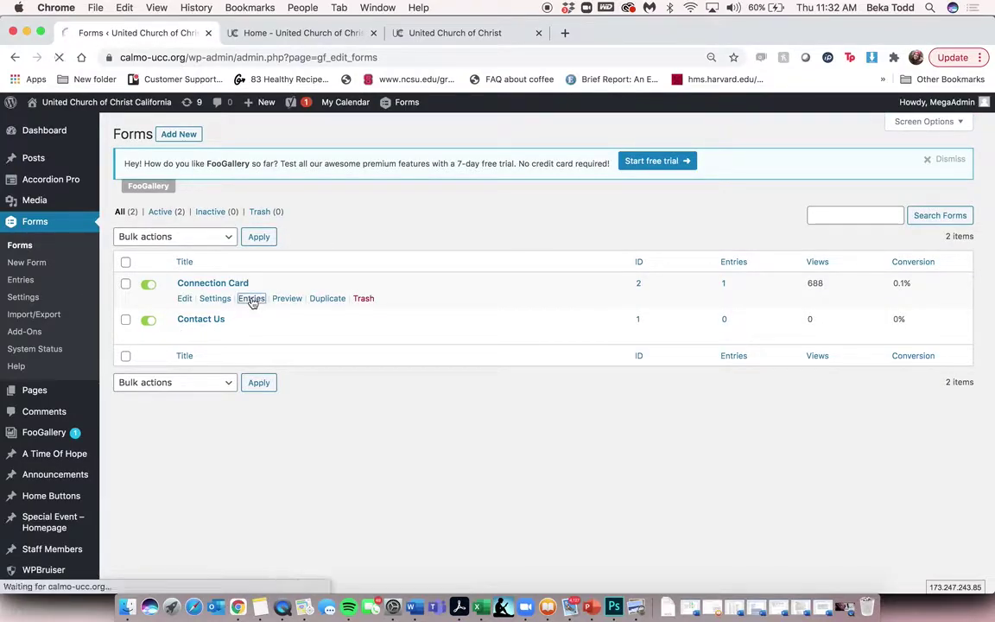
pyautogui.moveTo(199, 338)
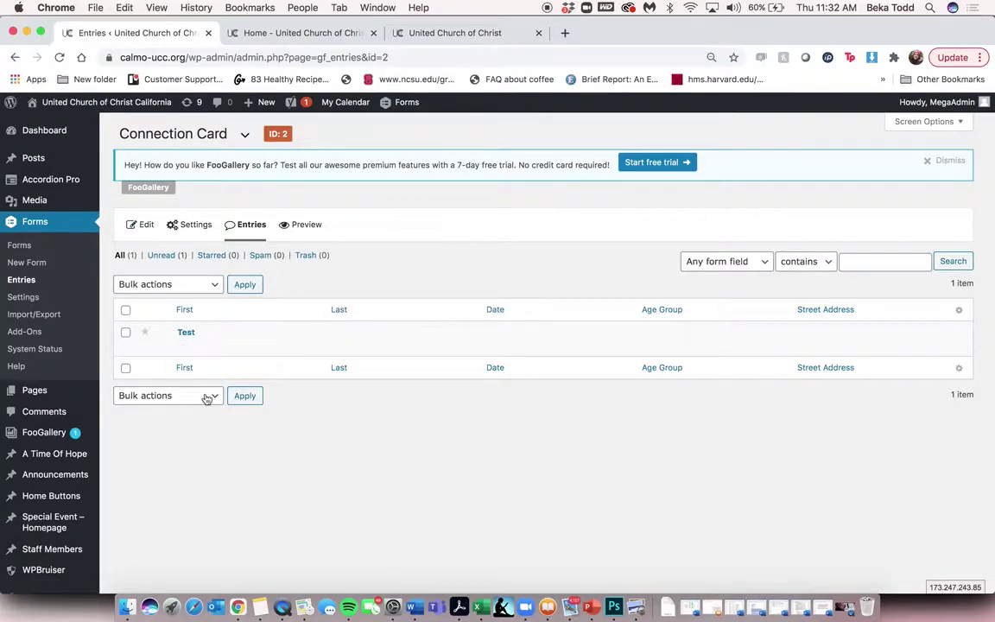
pyautogui.click(26, 247)
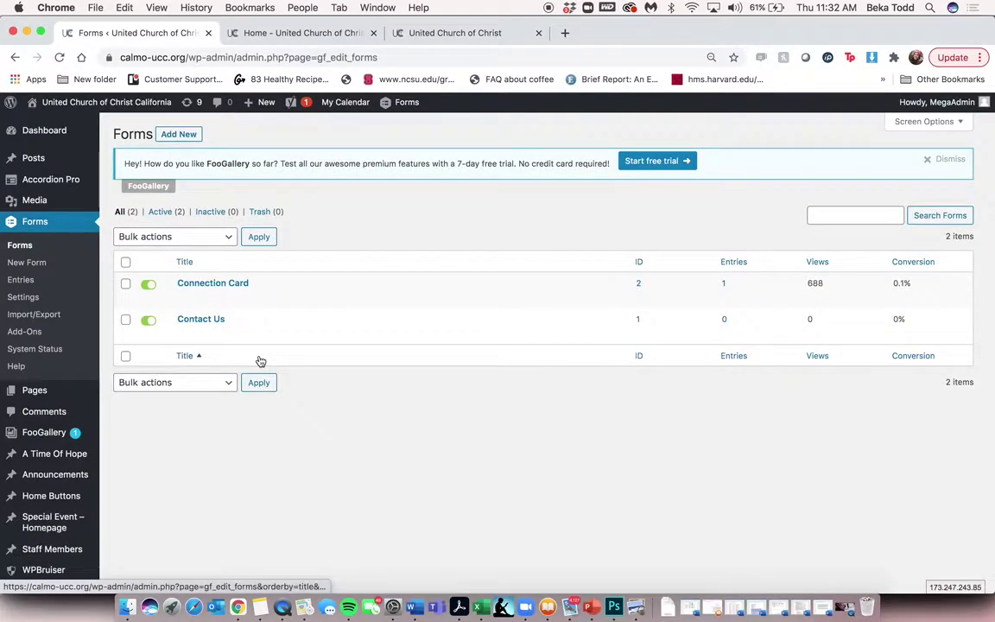
# Show all pages of the site and open the COVID-19 Worship Guidelines page for editing.
pyautogui.moveTo(61, 392)
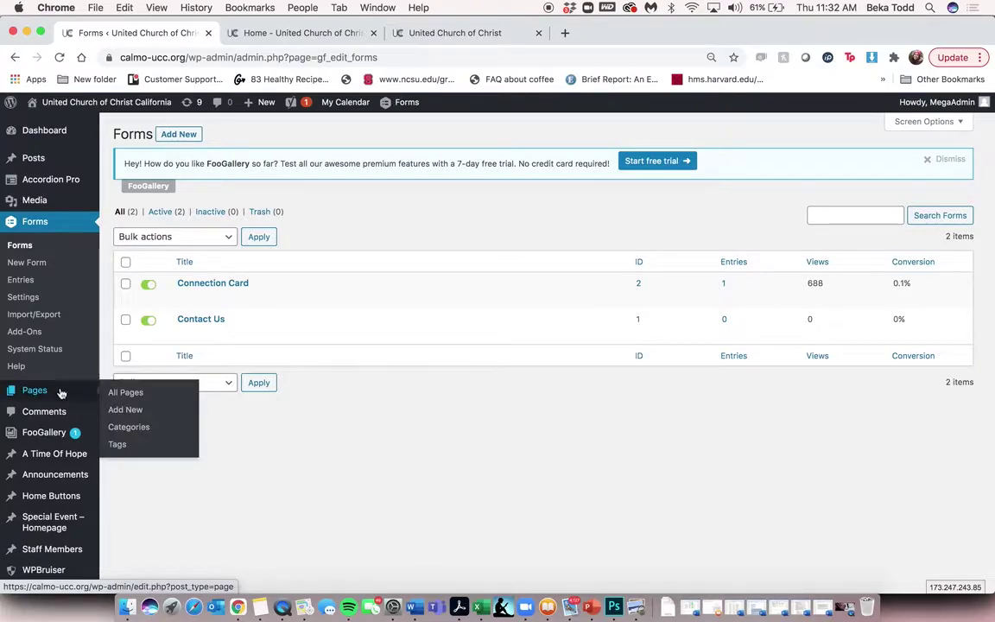
pyautogui.click(61, 392)
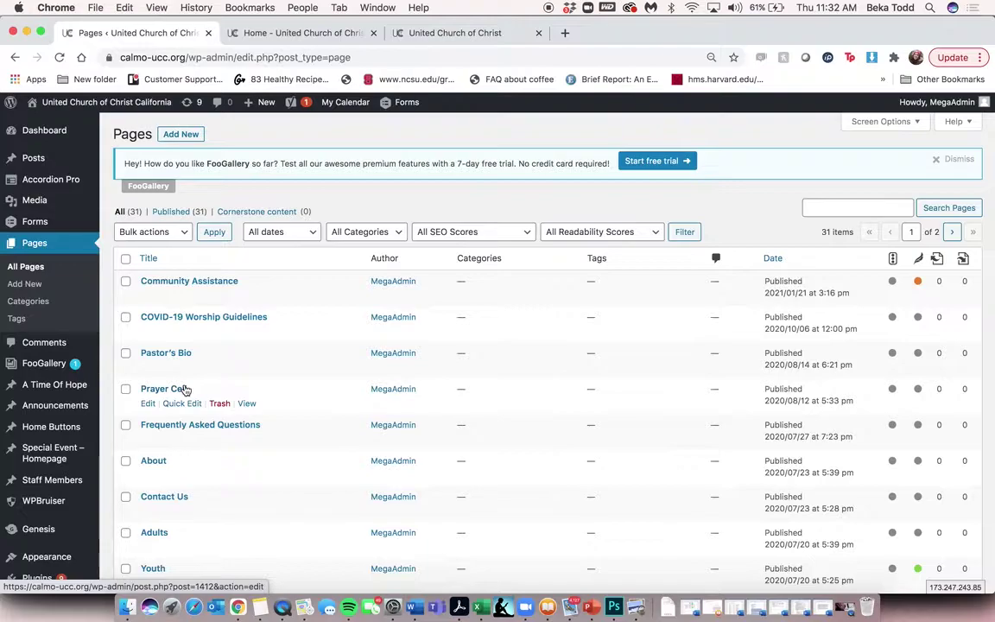
pyautogui.scroll(-1, 185, 390)
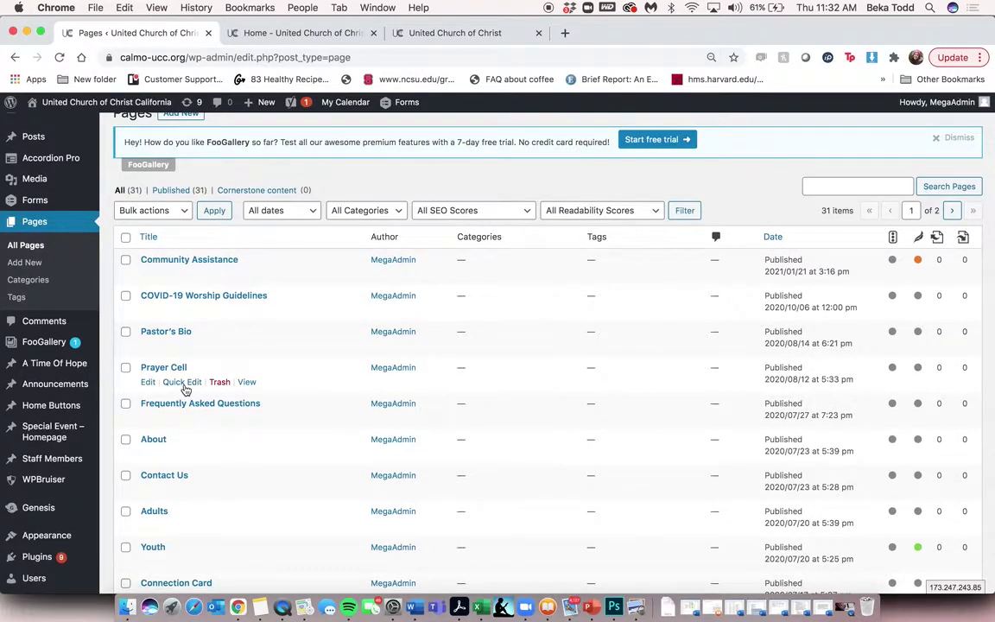
pyautogui.click(228, 298)
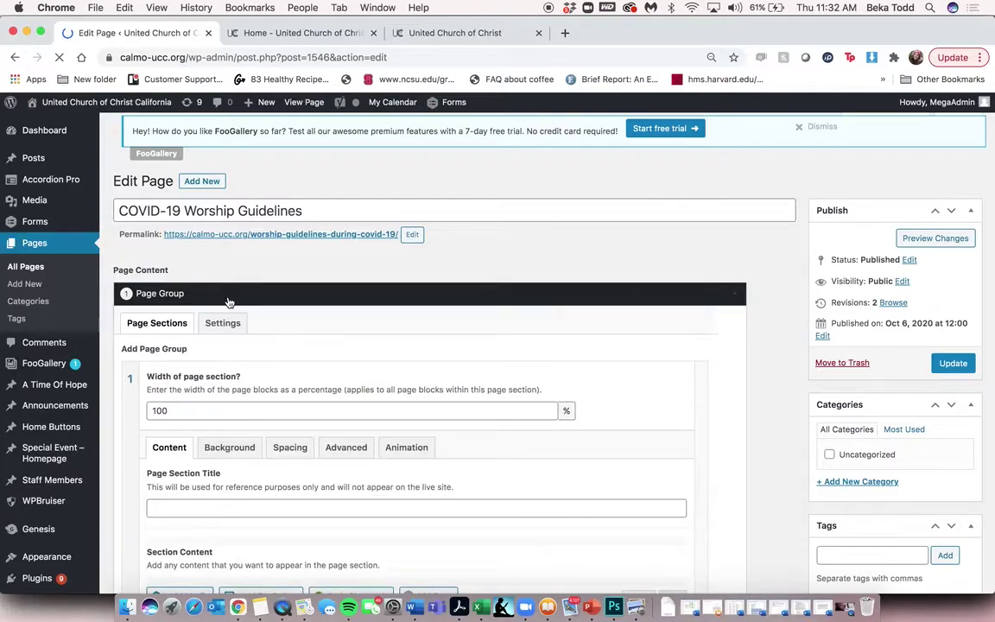
# Collapse the first page section in the Page Group and expand it again.
pyautogui.scroll(-3, 228, 302)
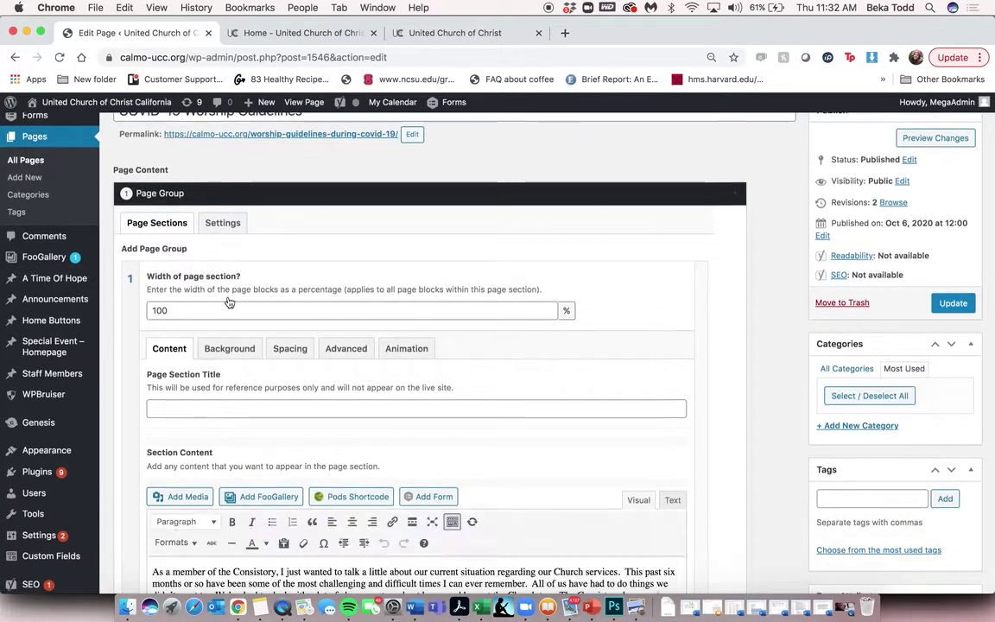
pyautogui.click(132, 259)
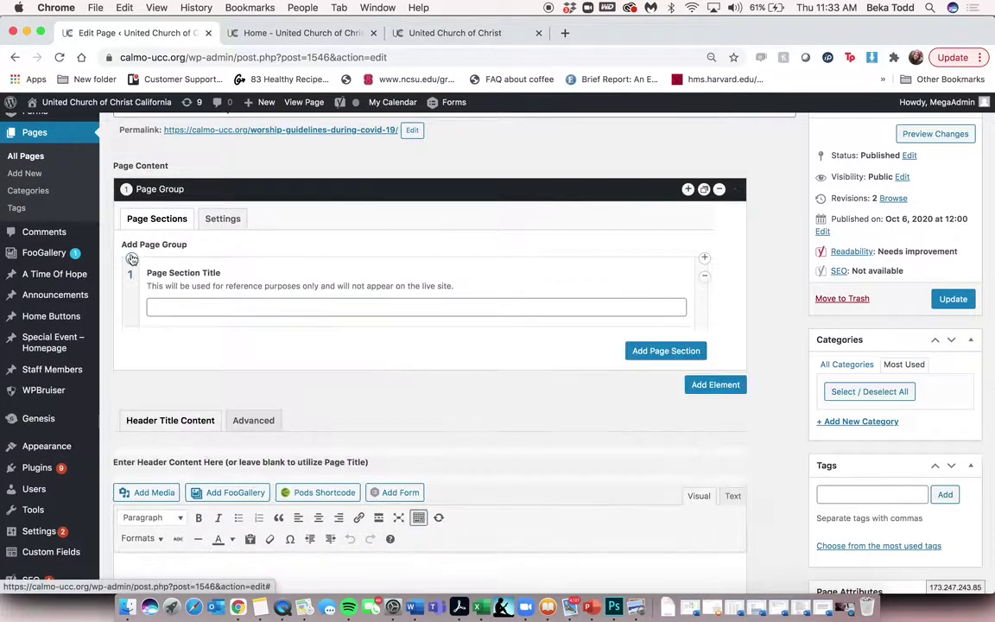
pyautogui.click(132, 259)
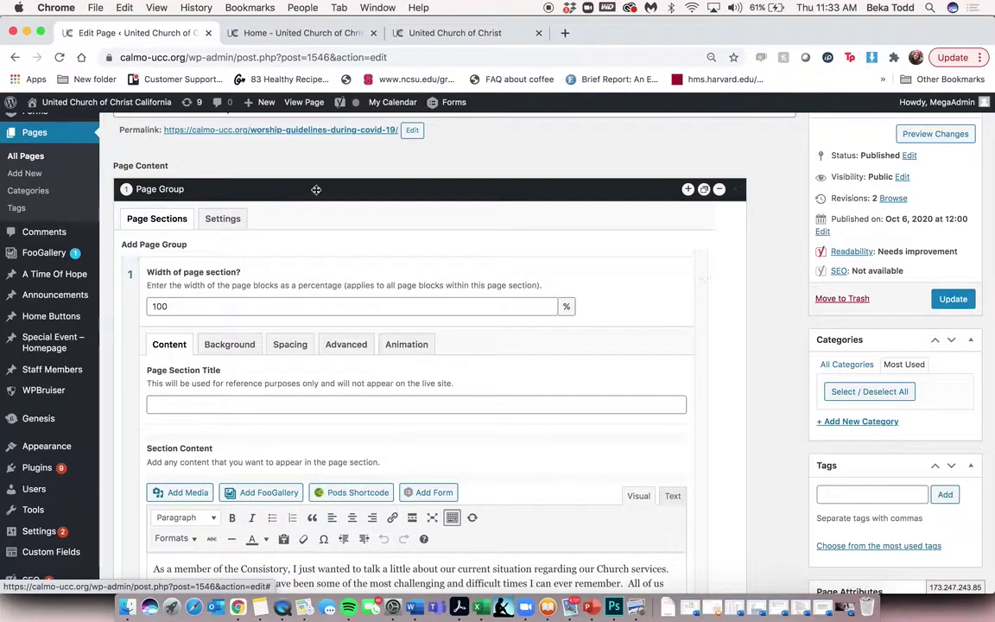
# Open the page's permalink in a new browser tab and look through the published COVID-19 Worship Guidelines.
pyautogui.rightClick(332, 133)
pyautogui.click(371, 137)
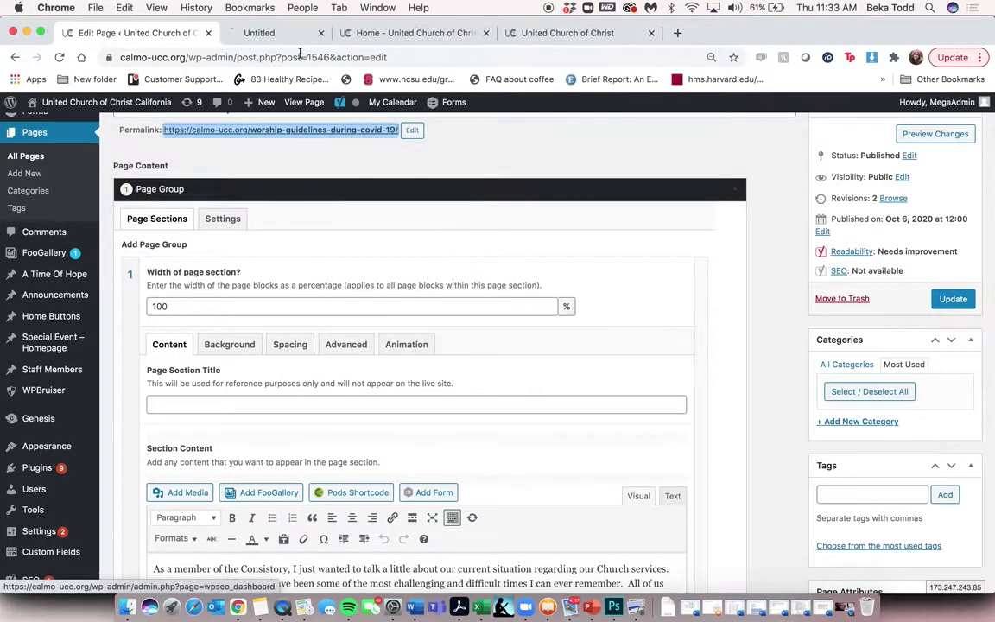
pyautogui.click(252, 31)
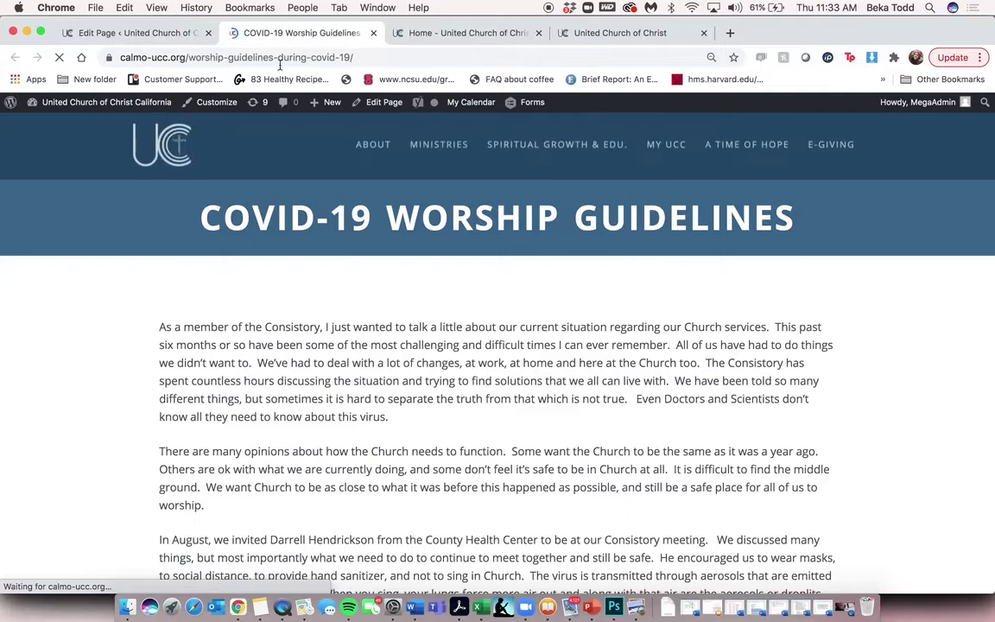
pyautogui.scroll(-10, 352, 401)
pyautogui.scroll(-10, 352, 401)
pyautogui.scroll(9, 354, 406)
# Return to the page editor, select all the Section Content text and look over the rest of the editing page.
pyautogui.click(137, 32)
pyautogui.scroll(-6, 338, 307)
pyautogui.click(334, 298)
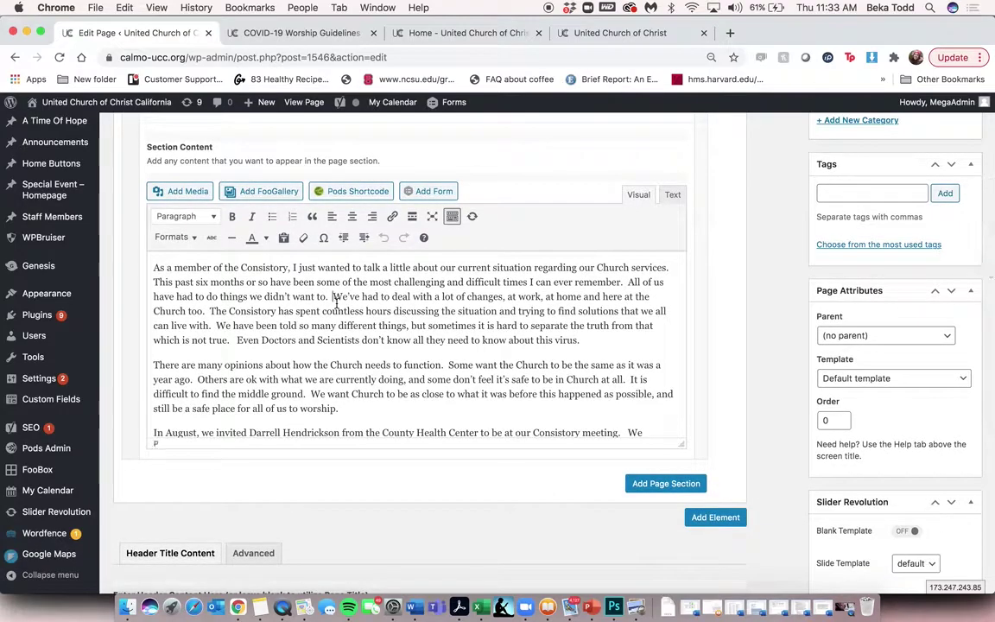
pyautogui.press('super+a')
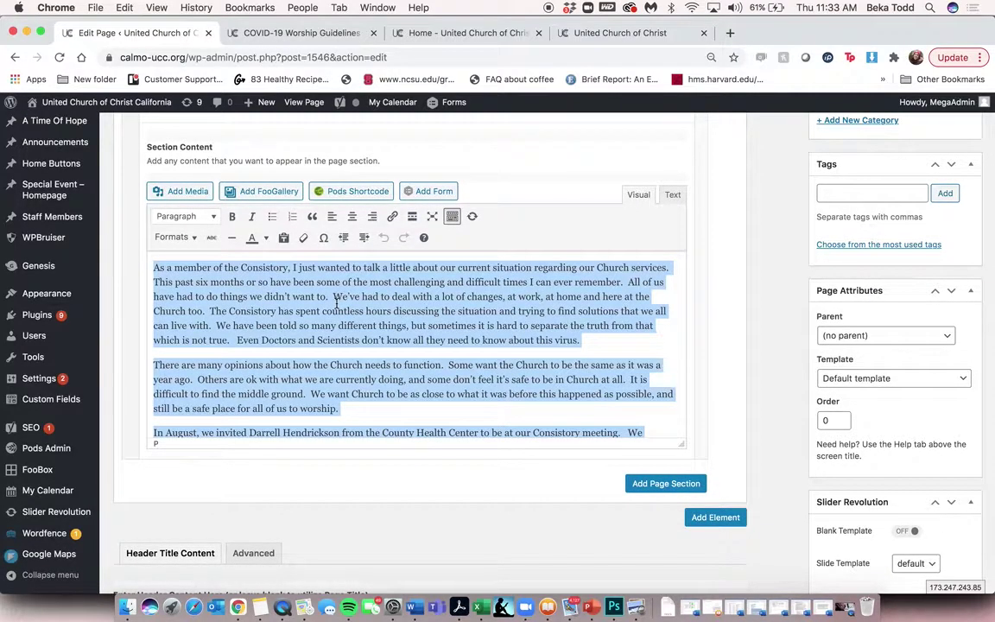
pyautogui.scroll(-15, 345, 319)
pyautogui.scroll(15, 356, 333)
pyautogui.scroll(5, 356, 334)
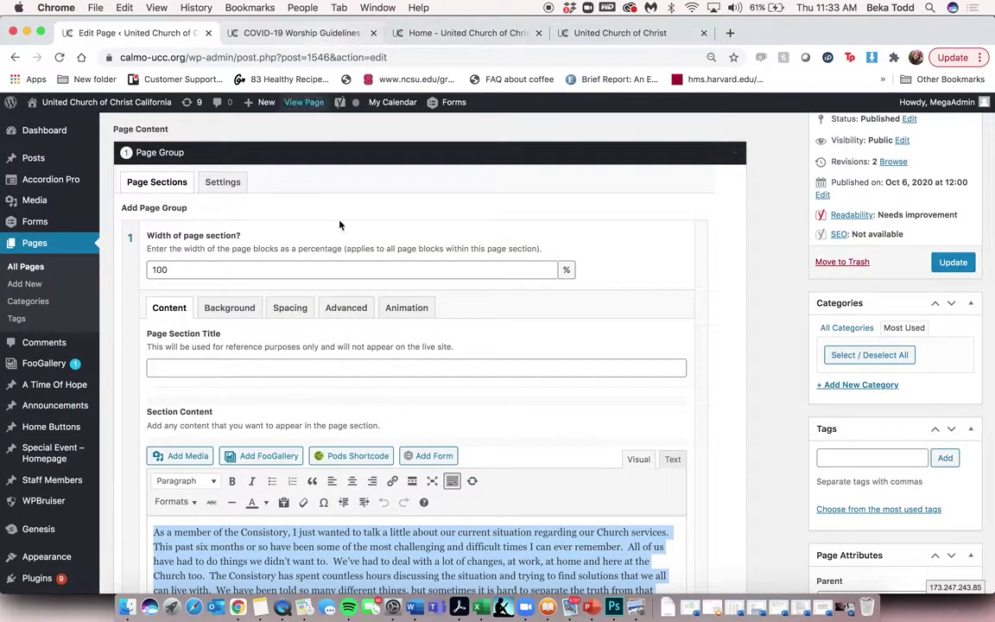
# Collapse and re-expand the page section, and select the first paragraph of its Section Content.
pyautogui.click(133, 222)
pyautogui.click(133, 222)
pyautogui.scroll(-4, 267, 395)
pyautogui.tripleClick(267, 396)
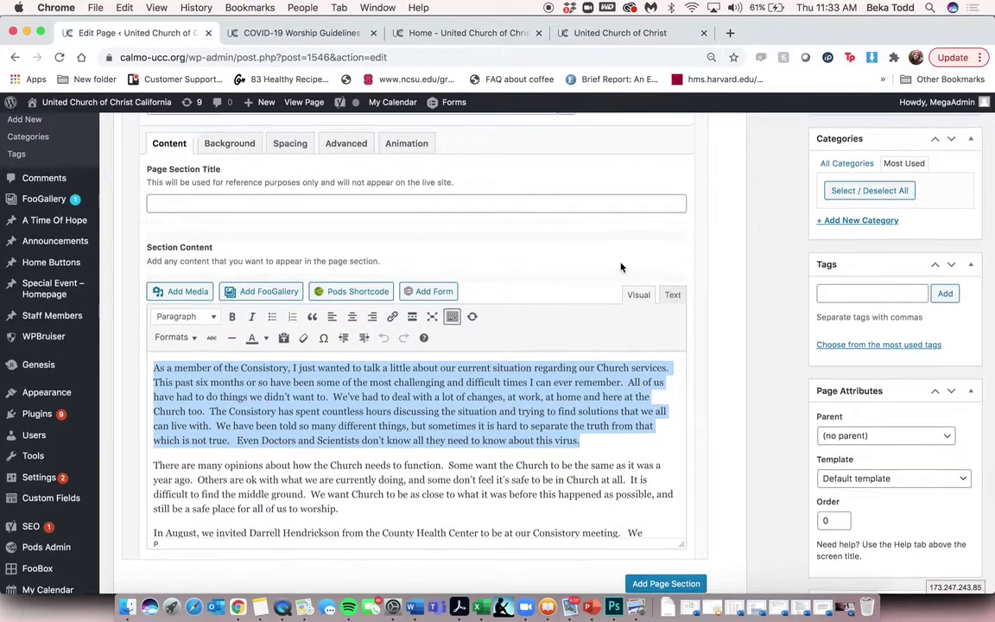
# Go to the list of all pages, look through it, and open the Home page for editing from the list's second page.
pyautogui.scroll(4, 620, 266)
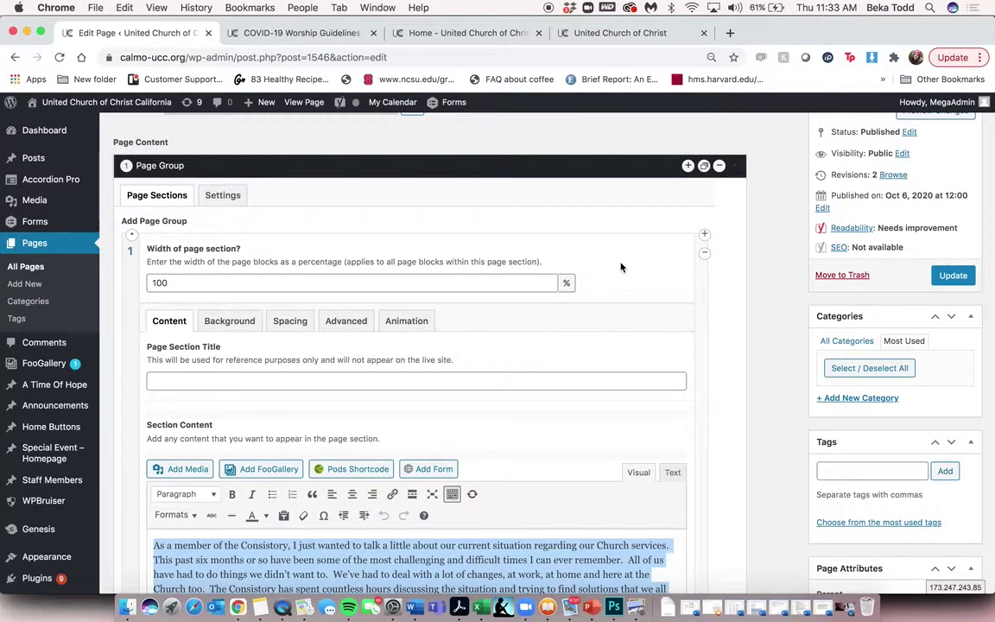
pyautogui.click(31, 264)
pyautogui.click(601, 219)
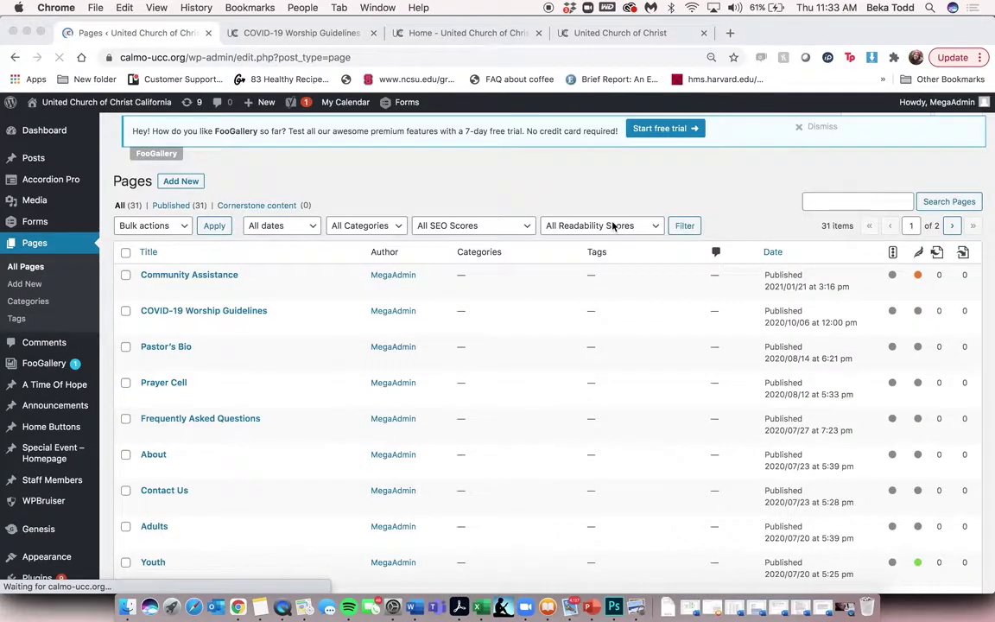
pyautogui.scroll(-6, 281, 373)
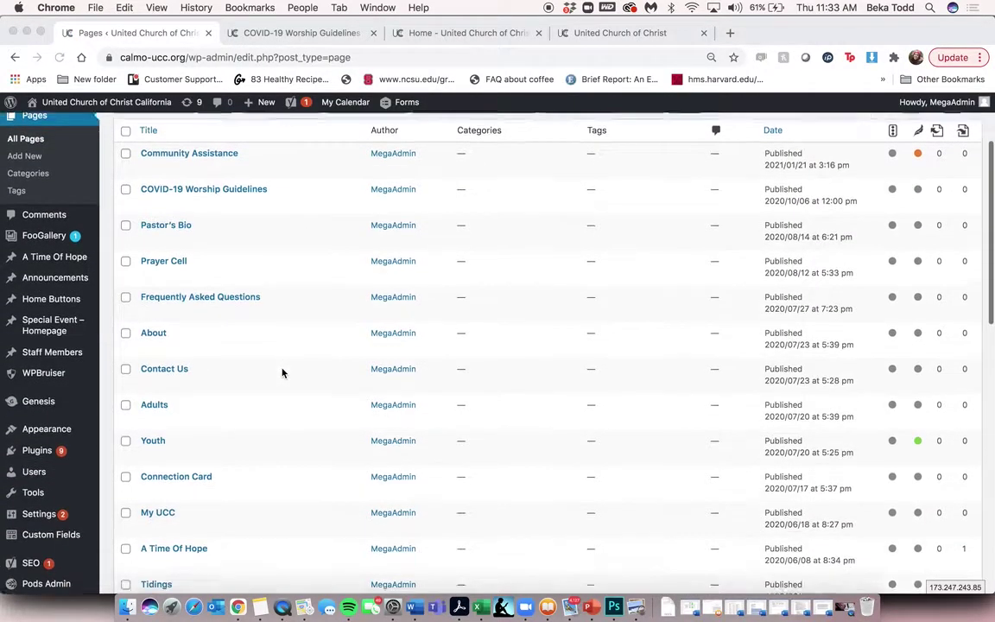
pyautogui.scroll(-3, 281, 373)
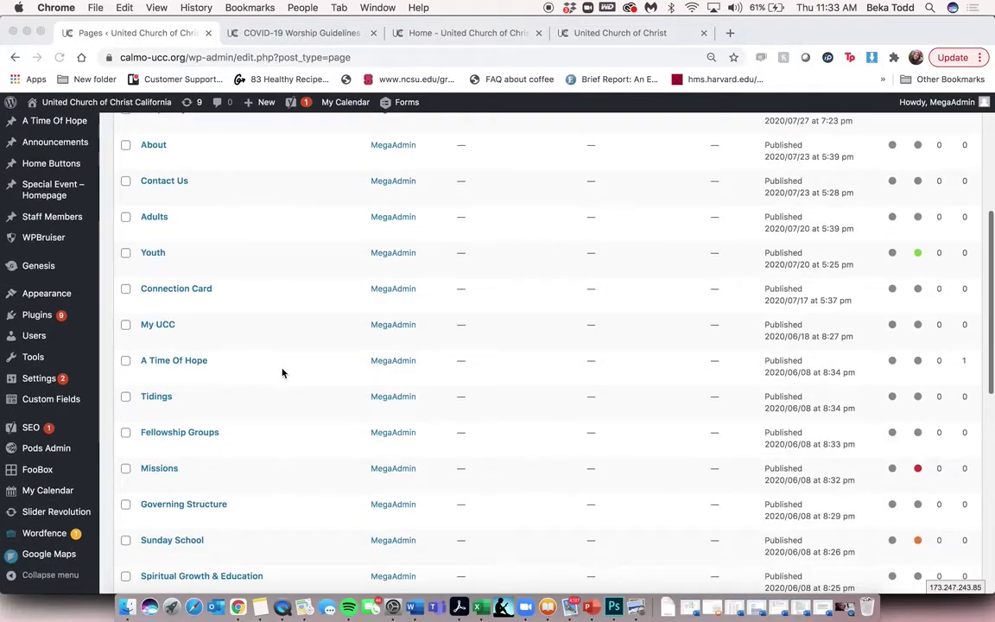
pyautogui.scroll(-4, 281, 373)
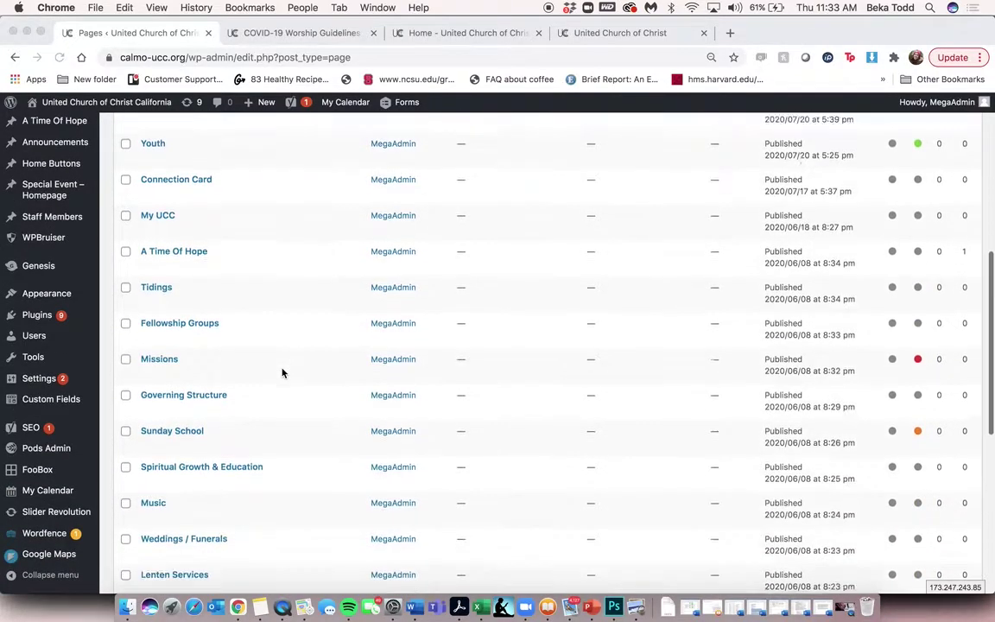
pyautogui.scroll(-2, 281, 373)
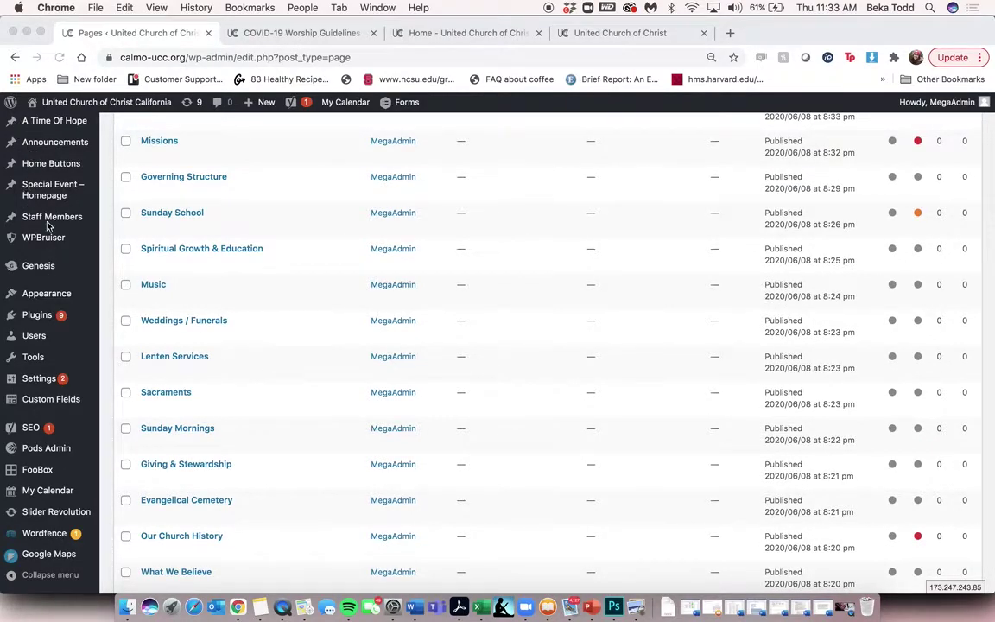
pyautogui.click(290, 389)
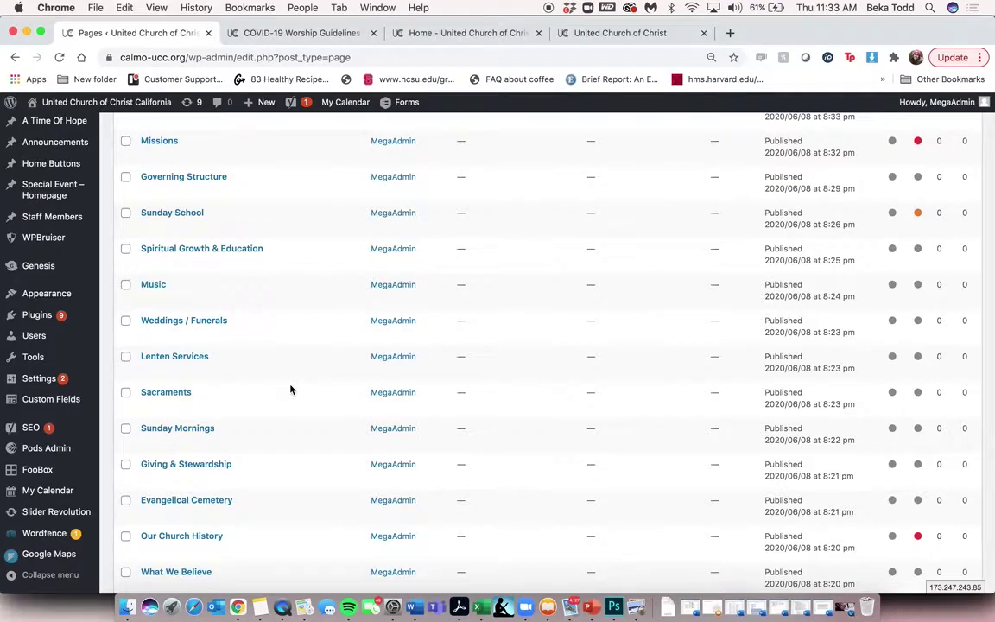
pyautogui.scroll(-5, 290, 390)
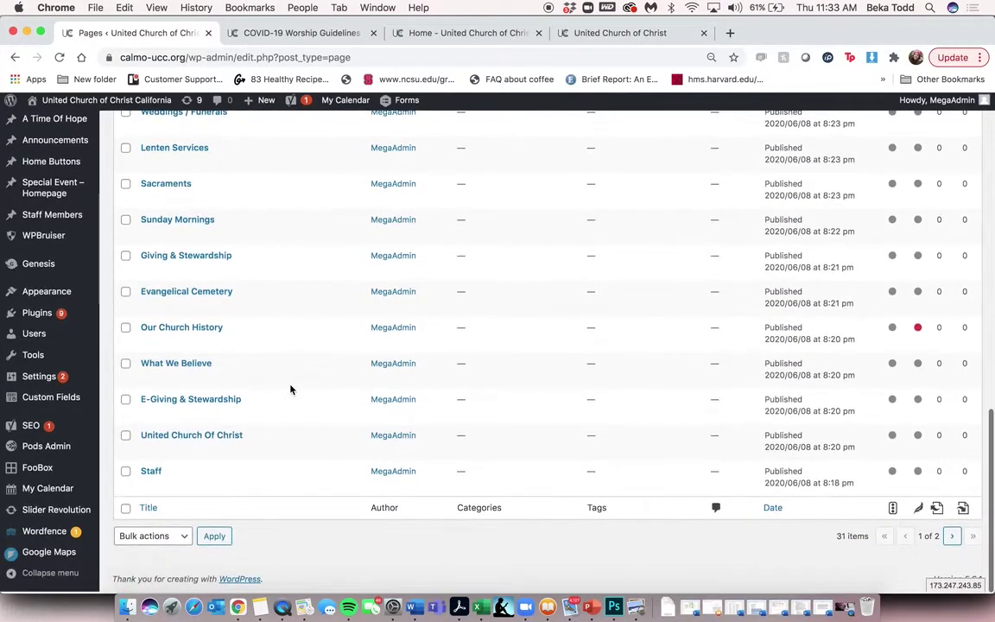
pyautogui.click(953, 536)
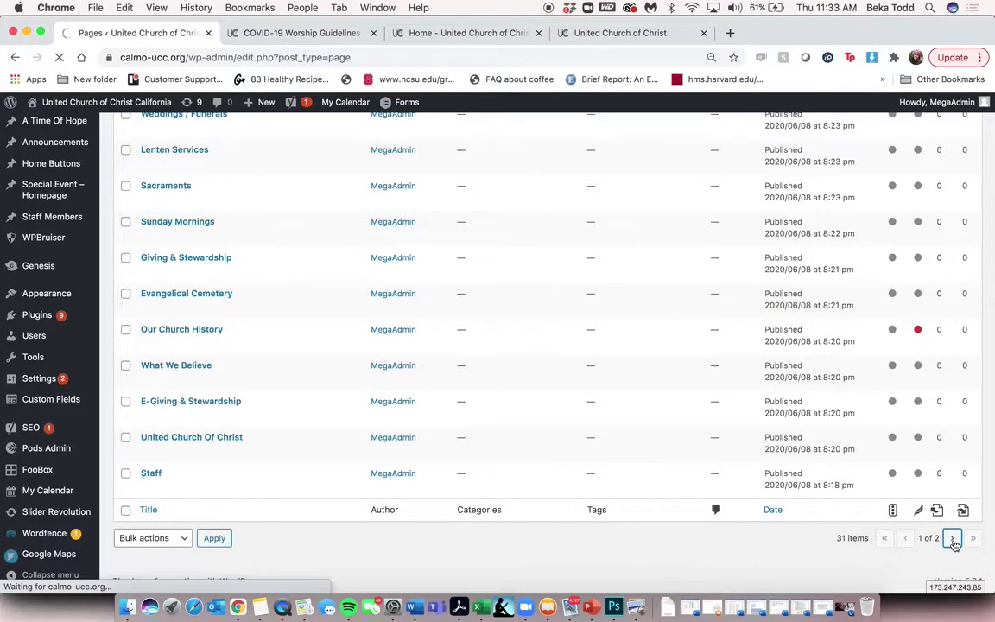
pyautogui.click(150, 281)
# Reload the published COVID-19 Worship Guidelines page, go to the site's homepage and look through its sections.
pyautogui.click(298, 33)
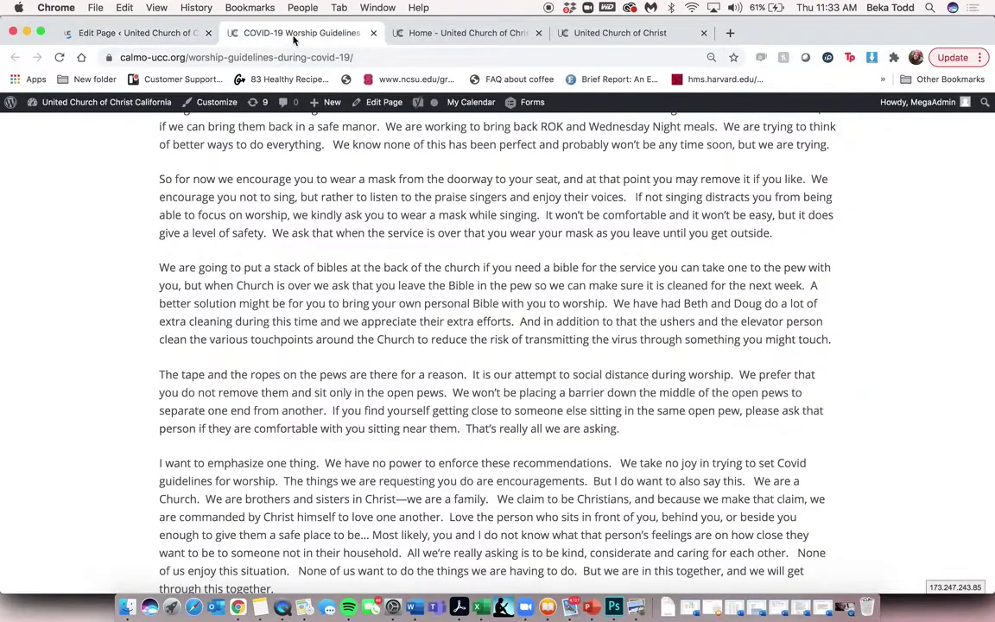
pyautogui.press('super+r')
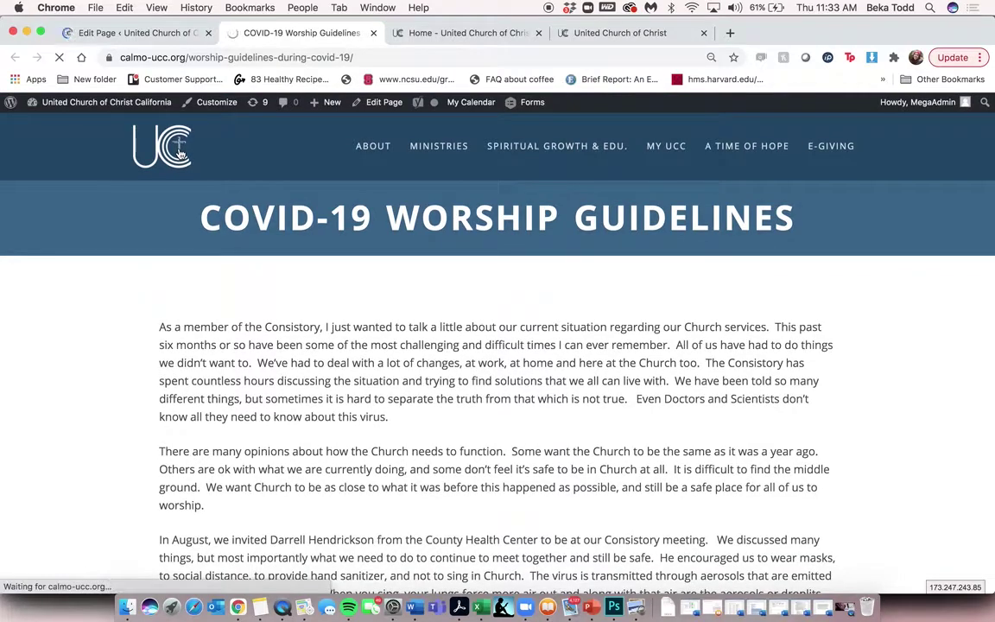
pyautogui.click(180, 152)
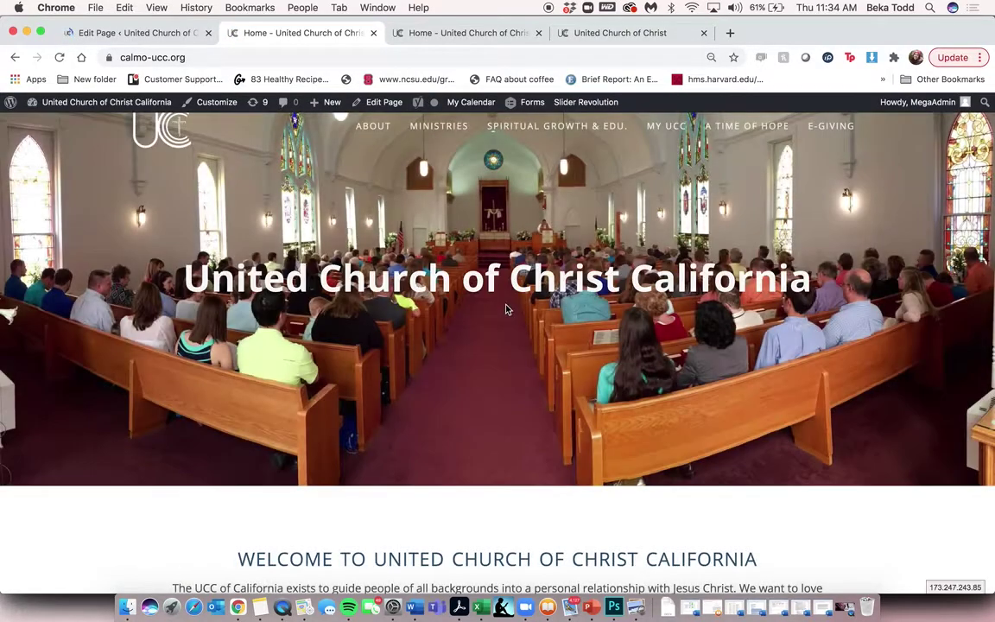
pyautogui.scroll(-5, 507, 309)
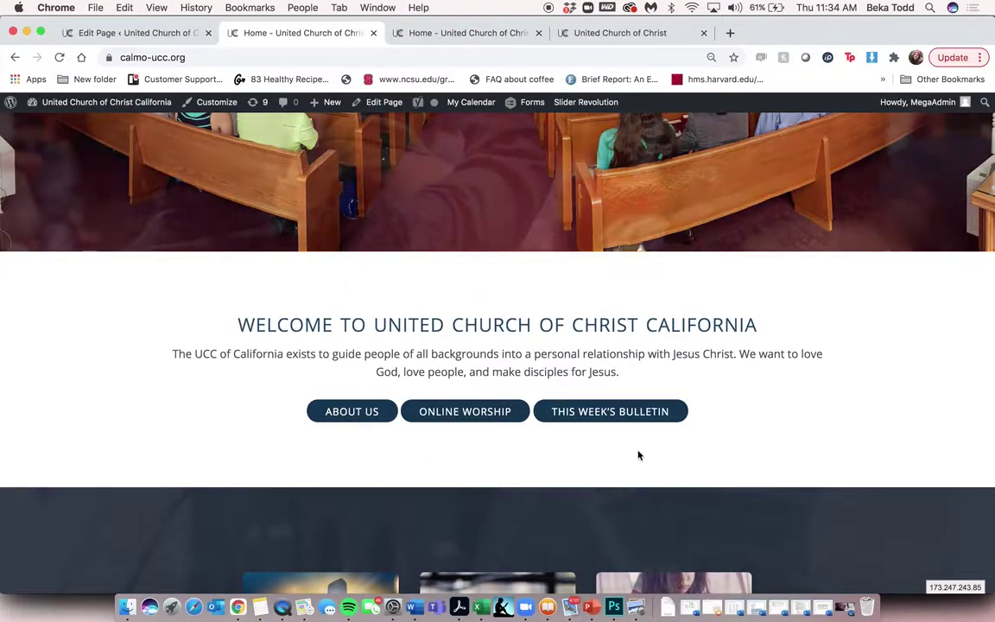
pyautogui.scroll(-8, 679, 442)
pyautogui.scroll(-7, 680, 442)
pyautogui.scroll(18, 680, 442)
pyautogui.scroll(2, 679, 442)
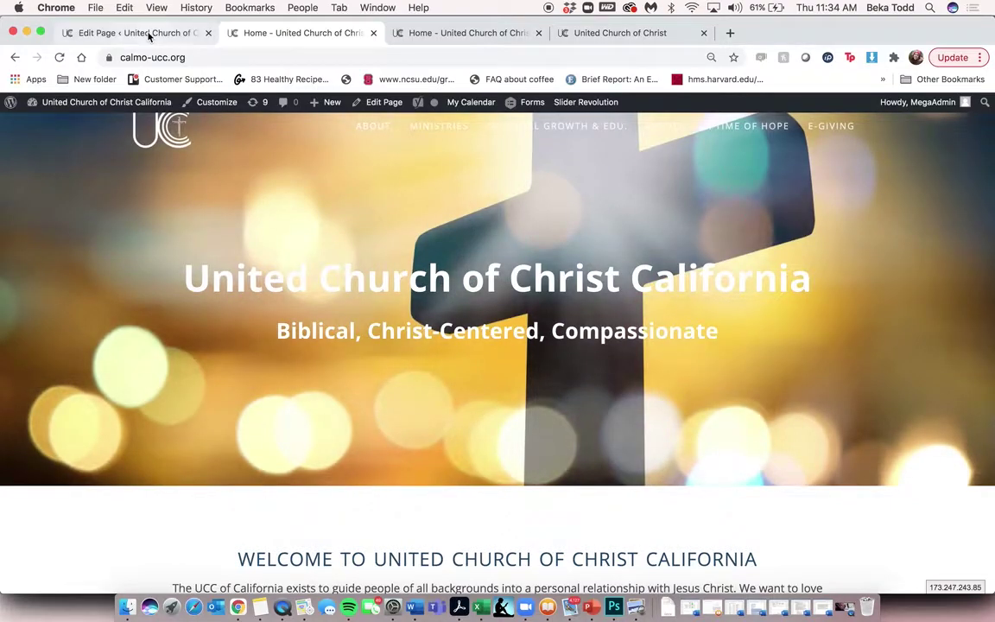
# Return to the Home page editor and collapse all three page sections in the Page Group.
pyautogui.click(149, 37)
pyautogui.scroll(-5, 349, 323)
pyautogui.scroll(-3, 349, 319)
pyautogui.scroll(7, 348, 320)
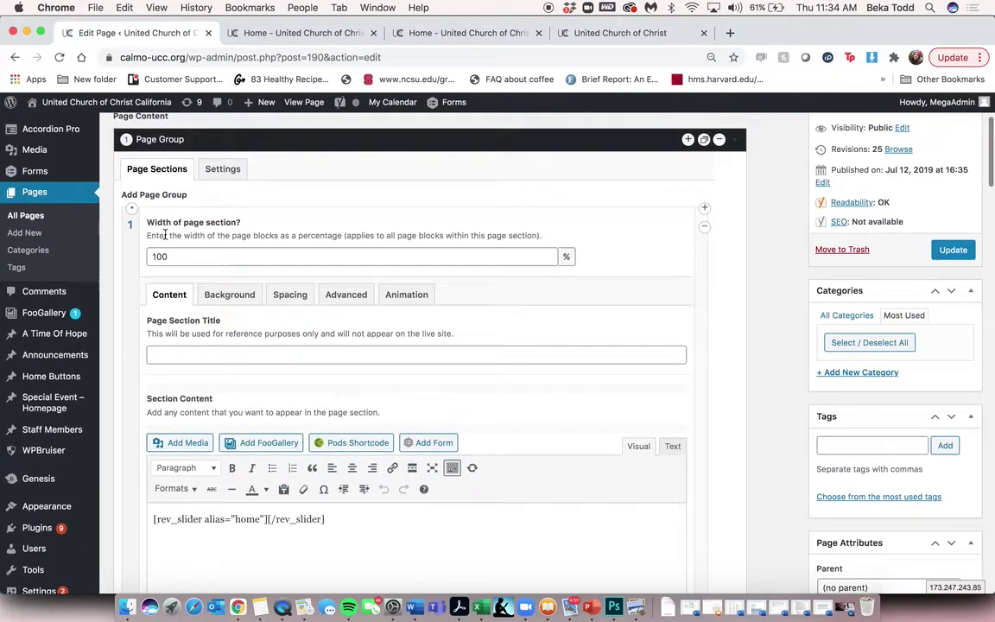
pyautogui.click(131, 208)
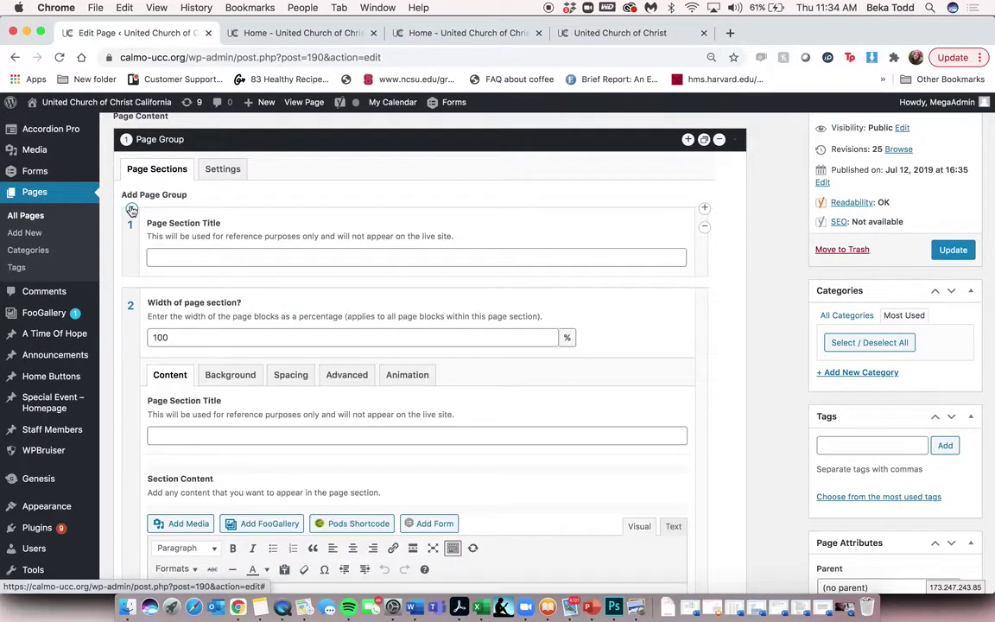
pyautogui.click(132, 293)
pyautogui.click(131, 372)
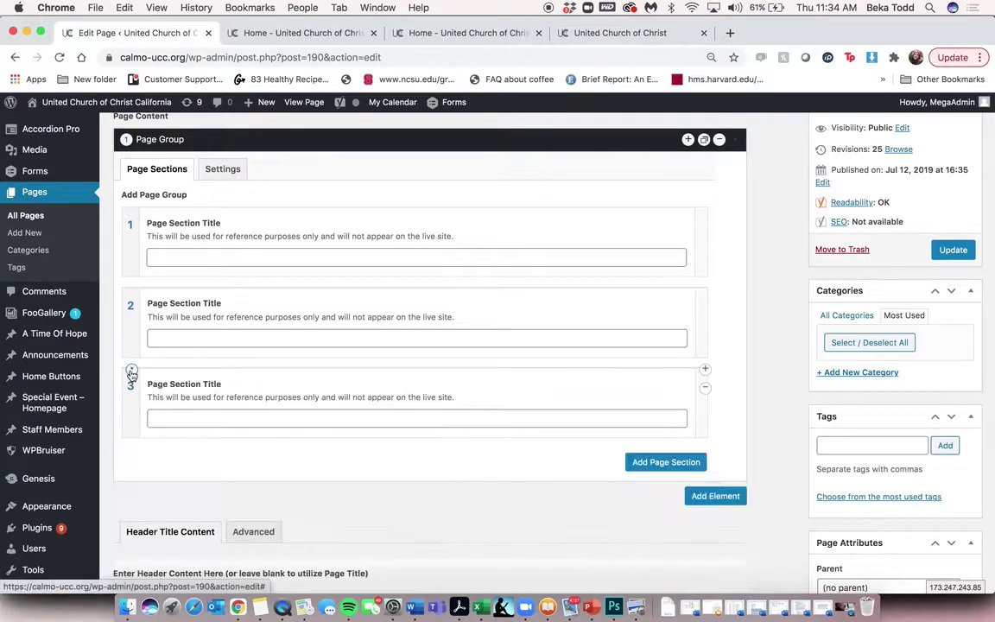
# Expand the first page section, compare it with the slider on the live homepage, and select its rev_slider shortcode.
pyautogui.click(131, 208)
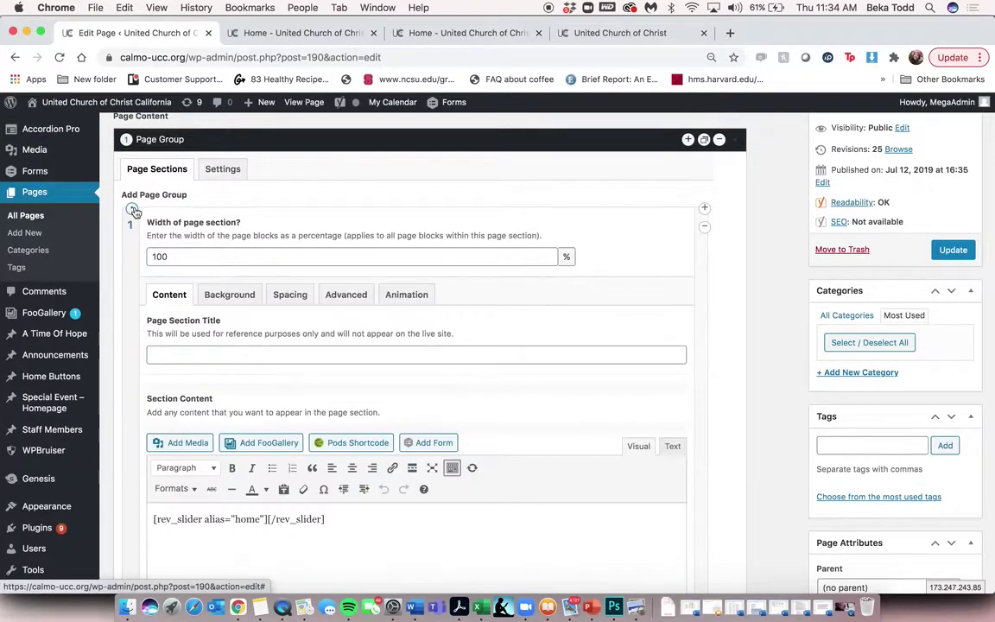
pyautogui.scroll(-2, 275, 370)
pyautogui.click(278, 38)
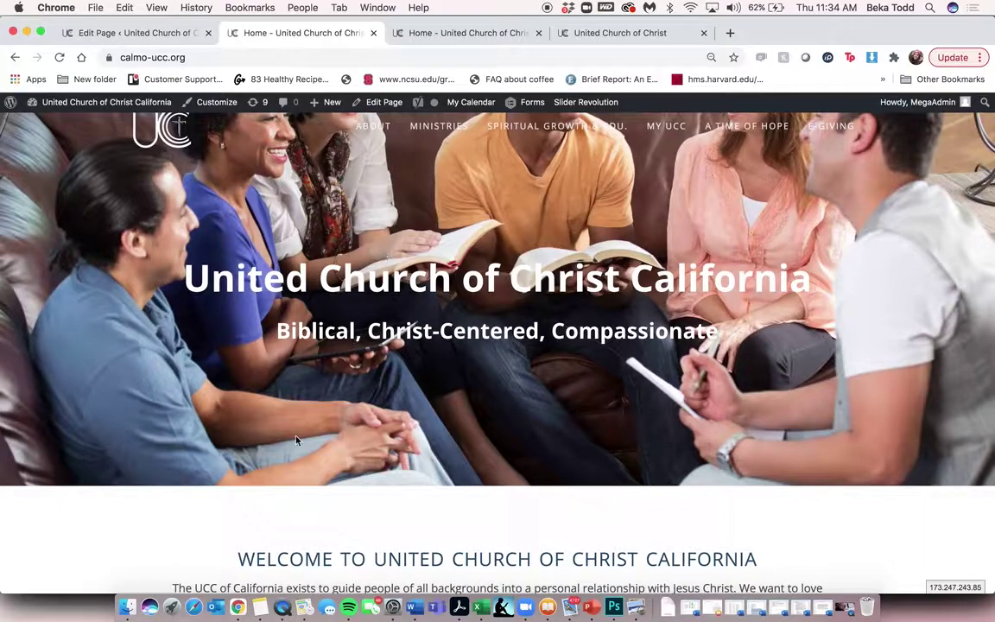
pyautogui.click(136, 33)
pyautogui.scroll(-2, 292, 282)
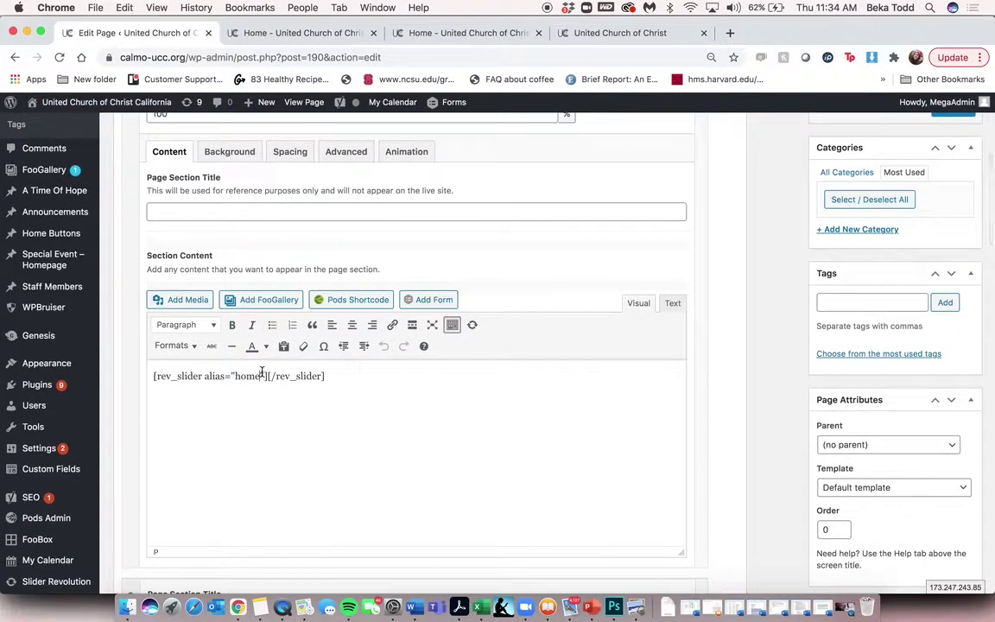
pyautogui.tripleClick(261, 373)
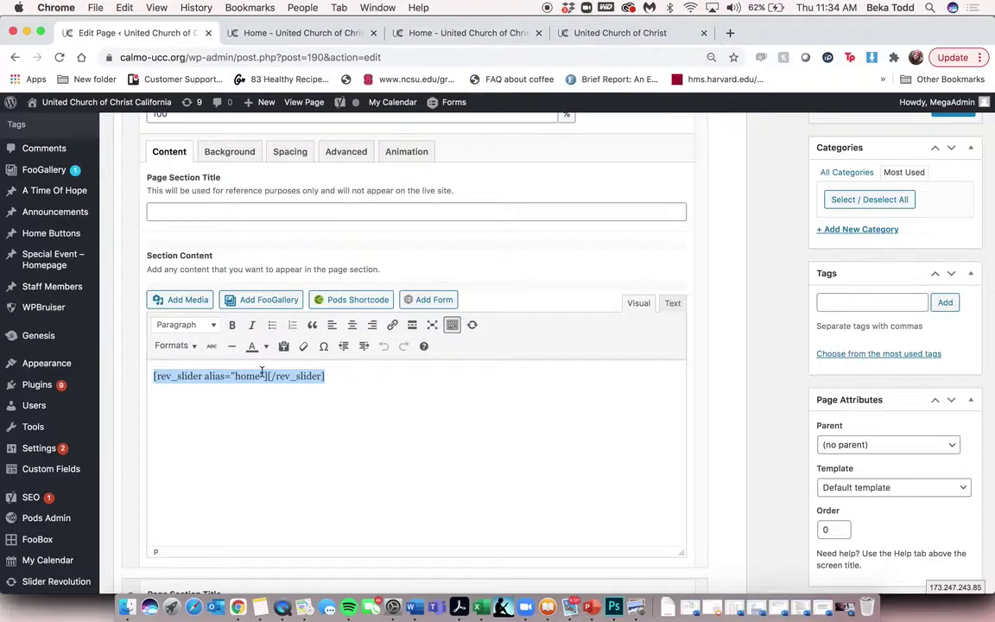
pyautogui.scroll(5, 262, 373)
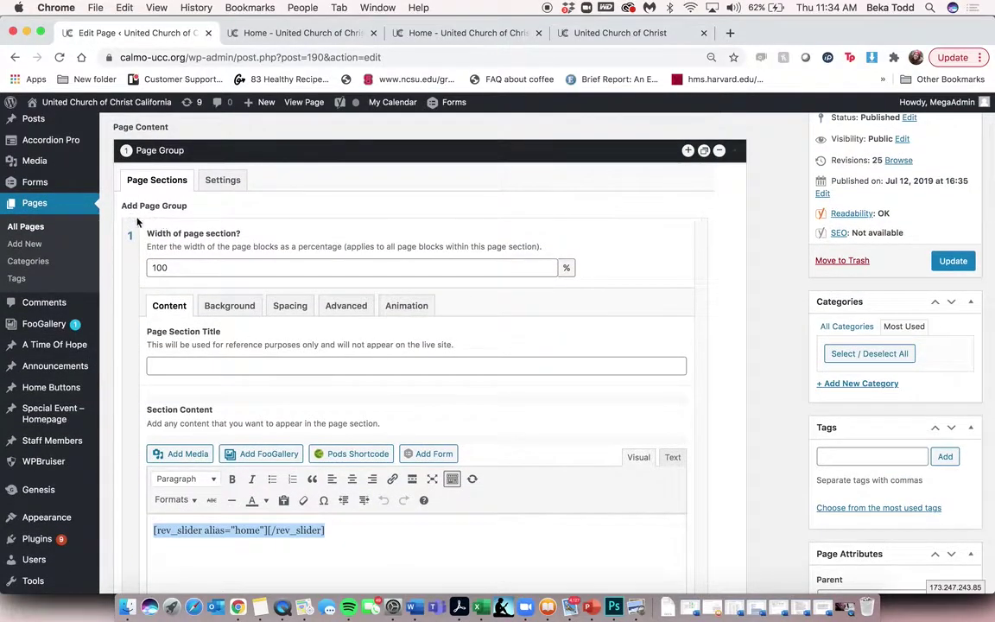
# Collapse the first page section and expand the second to examine its welcome text and links.
pyautogui.click(133, 221)
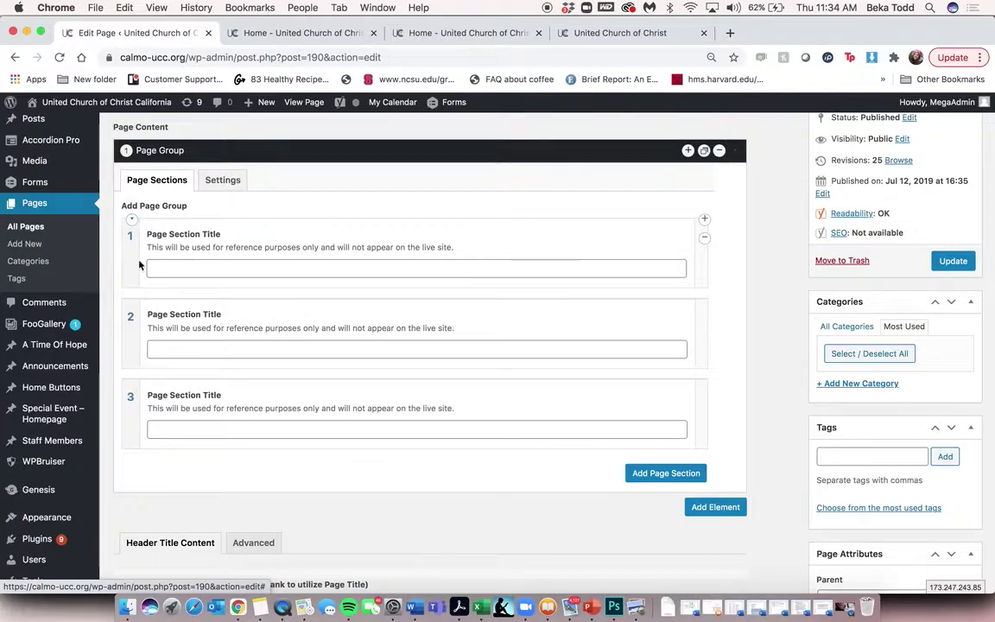
pyautogui.click(134, 303)
pyautogui.scroll(-4, 190, 316)
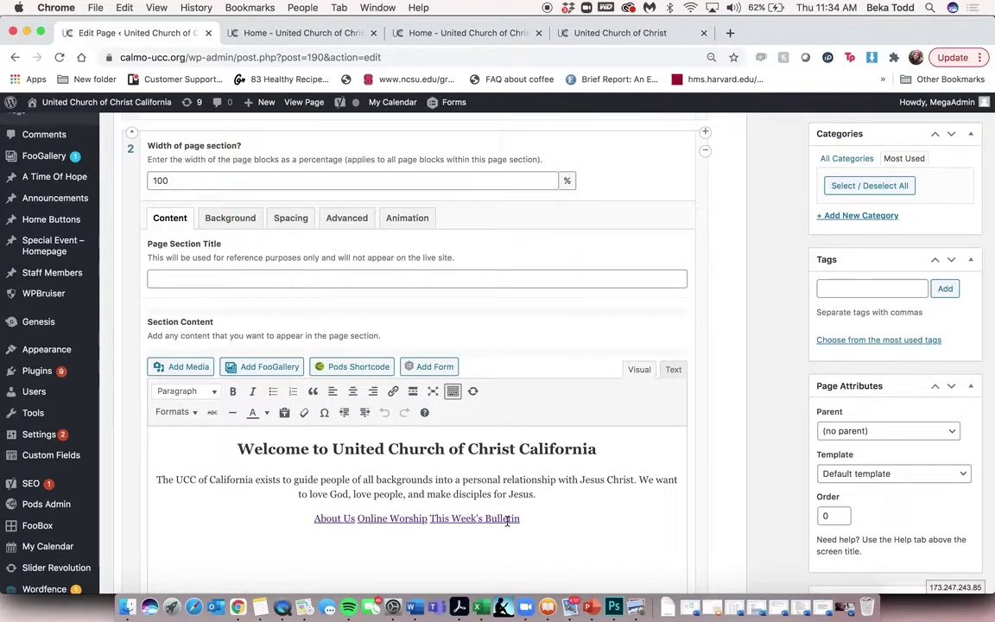
pyautogui.scroll(2, 490, 474)
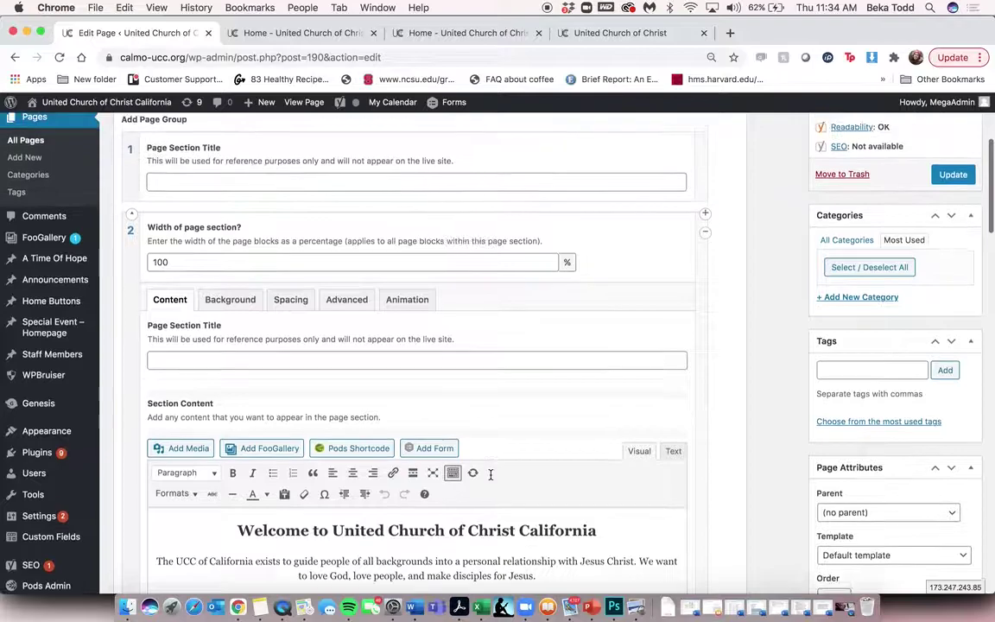
pyautogui.scroll(-3, 483, 518)
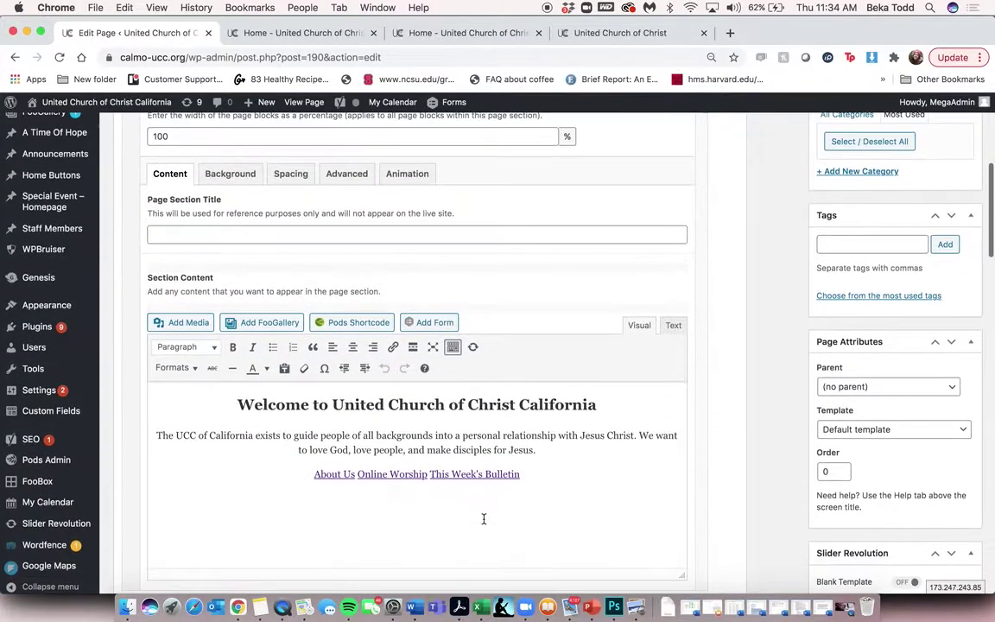
# Select the introductory paragraph below the welcome heading and view the available paragraph and heading styles without applying one.
pyautogui.tripleClick(485, 451)
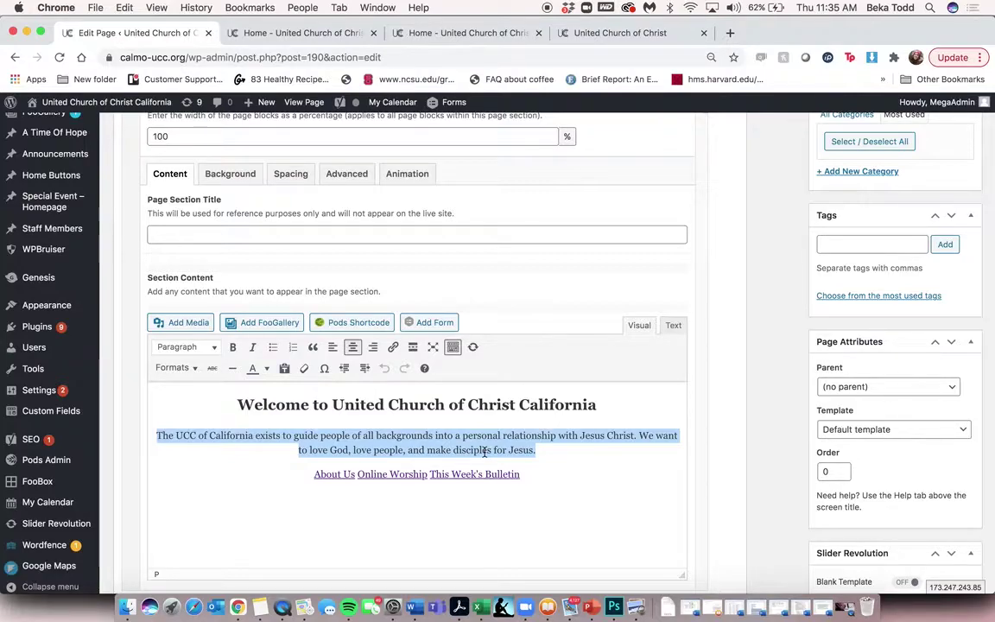
pyautogui.click(207, 347)
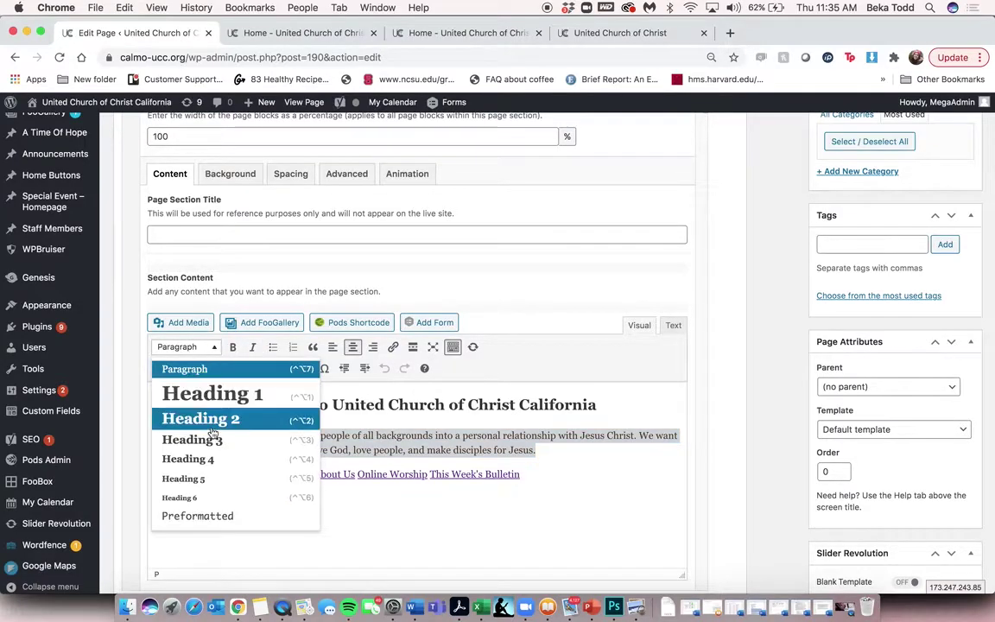
pyautogui.click(211, 348)
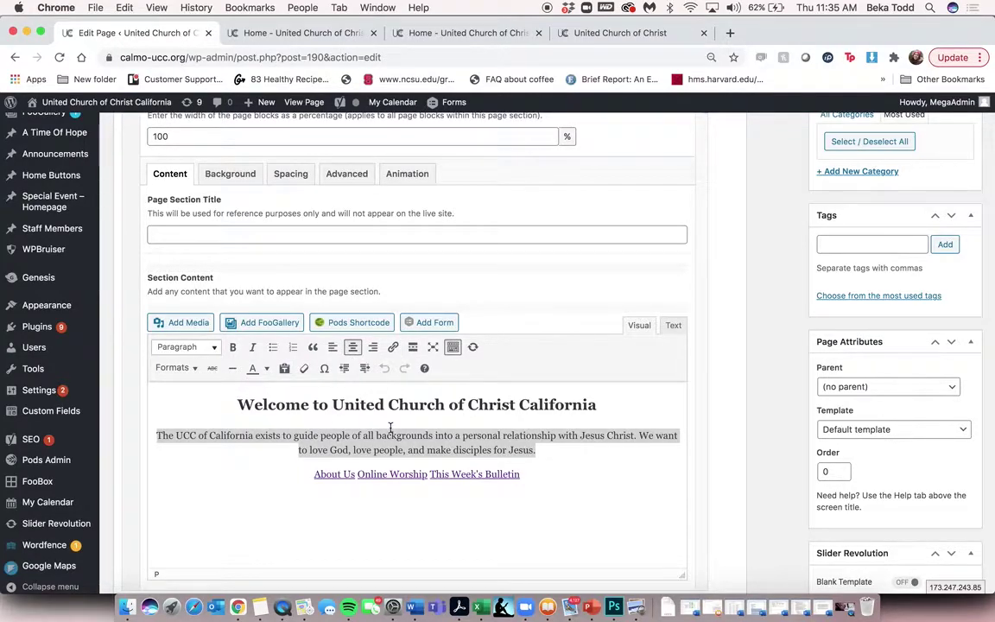
# Collapse the welcome section and insert a new page section directly above it.
pyautogui.scroll(3, 390, 426)
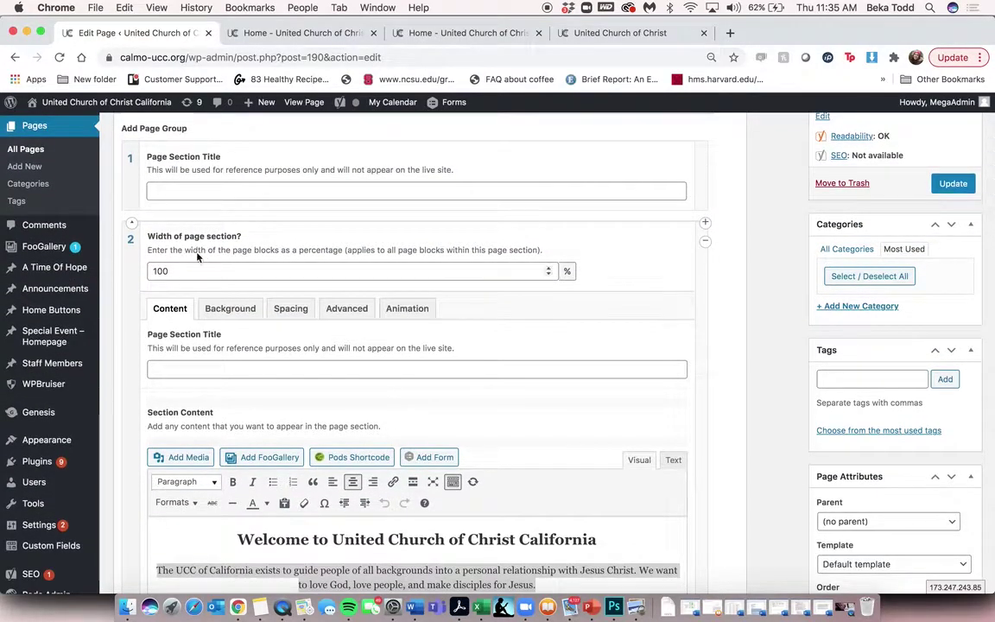
pyautogui.click(131, 224)
pyautogui.scroll(2, 282, 260)
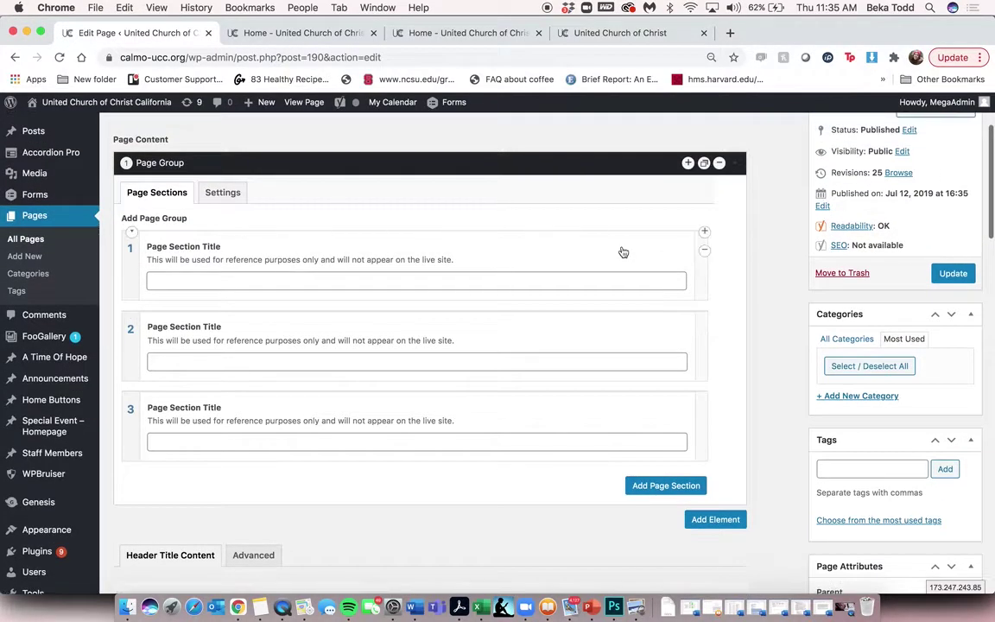
pyautogui.click(706, 313)
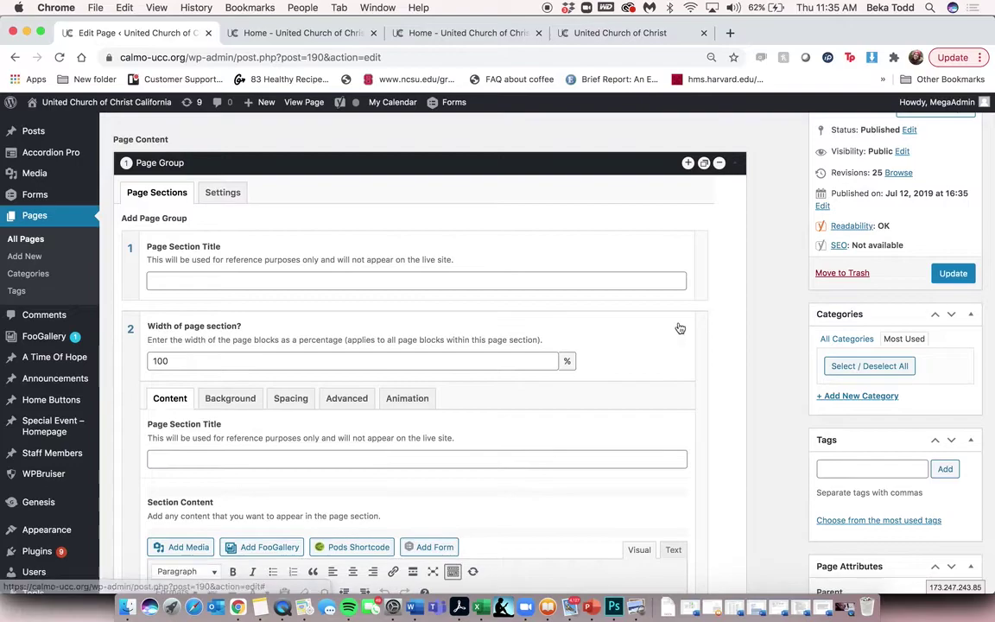
# Enter "Here's an Announcement!" and "Learn More." as two paragraphs in the new section's Section Content, and select all of the text.
pyautogui.scroll(-6, 532, 375)
pyautogui.click(533, 373)
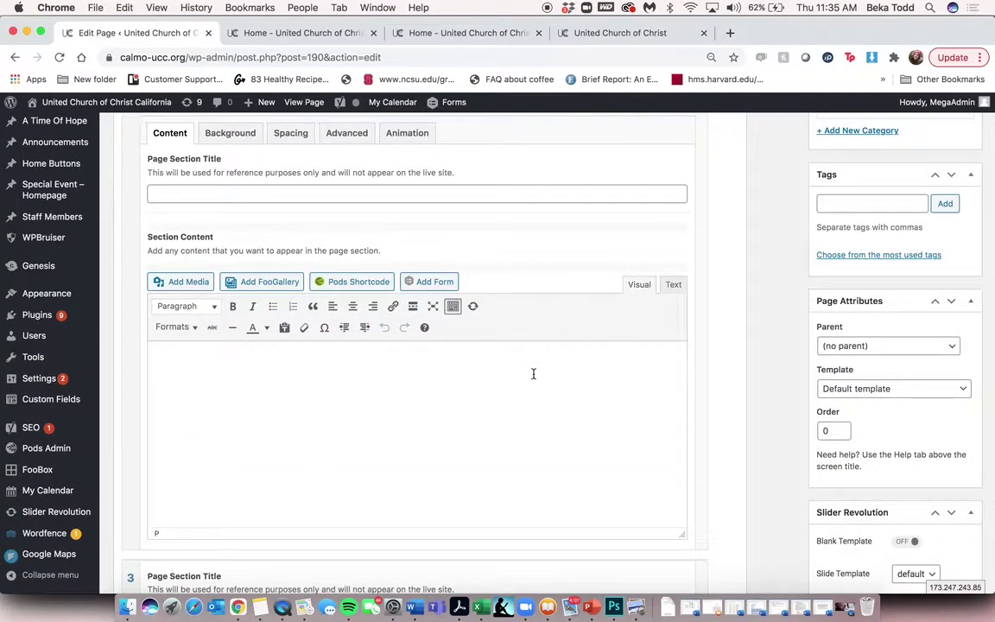
pyautogui.write("Here's an Announcemen")
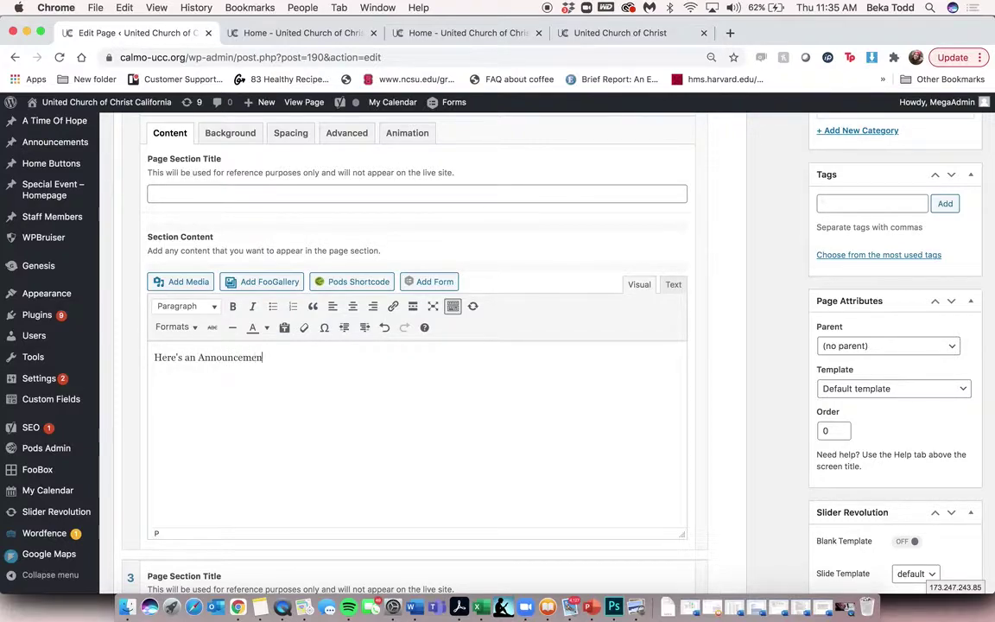
pyautogui.write('t! Learn More.')
pyautogui.press('super+a')
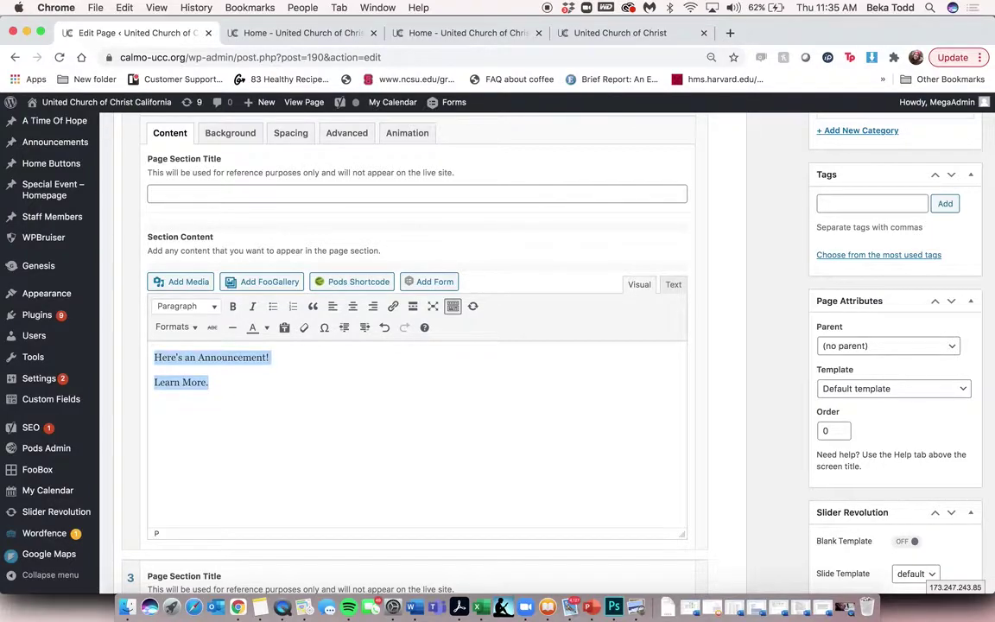
# Center both lines of the new section's content and apply the Heading 1 style to "Here's an Announcement!".
pyautogui.click(353, 306)
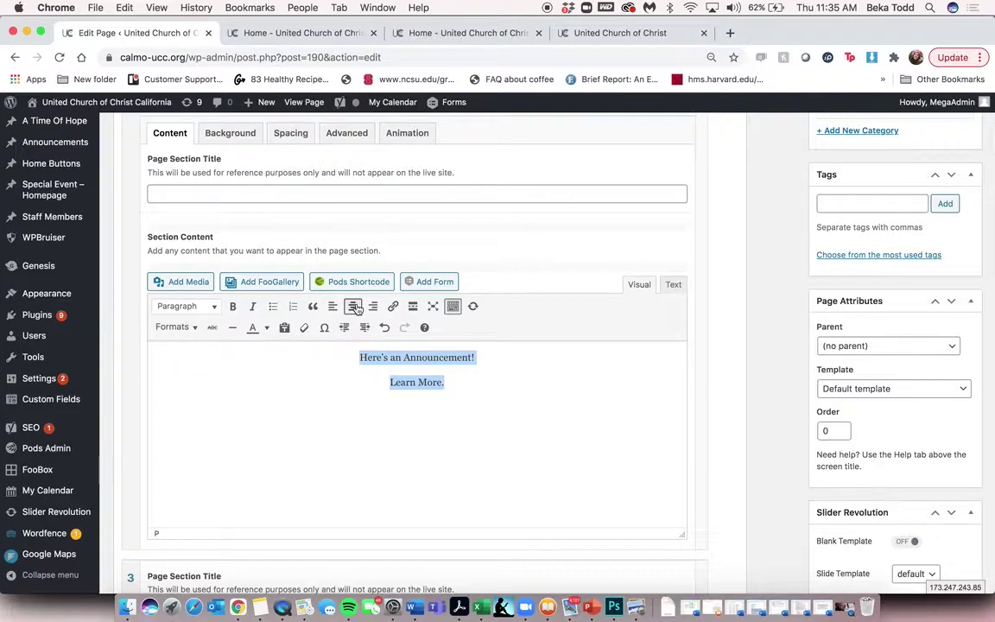
pyautogui.tripleClick(396, 359)
pyautogui.click(196, 308)
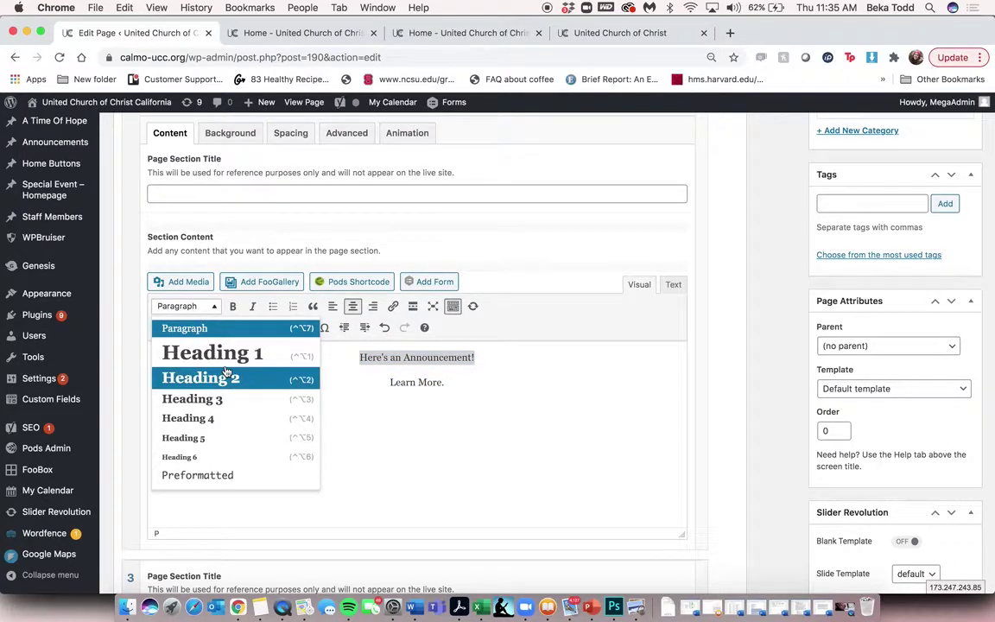
pyautogui.click(211, 352)
# Apply the Button format to "Learn More." and link it to google.com.
pyautogui.tripleClick(426, 404)
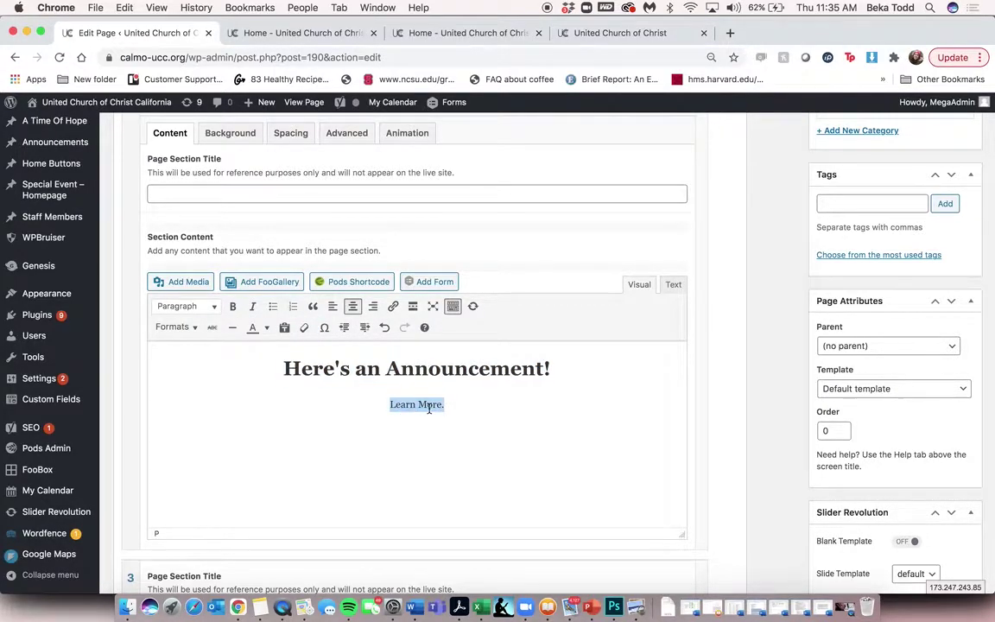
pyautogui.click(176, 327)
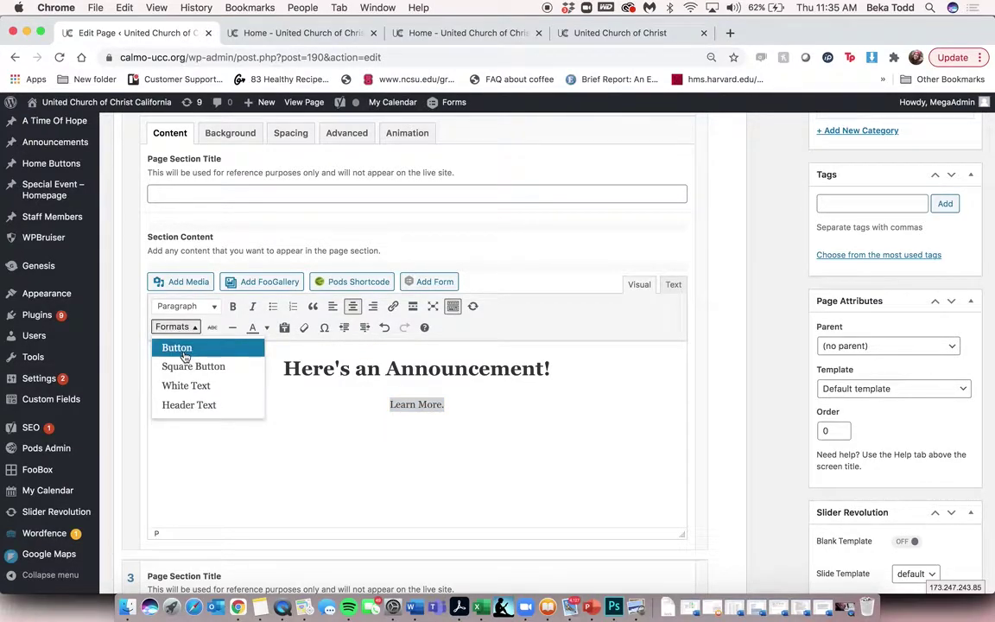
pyautogui.click(177, 347)
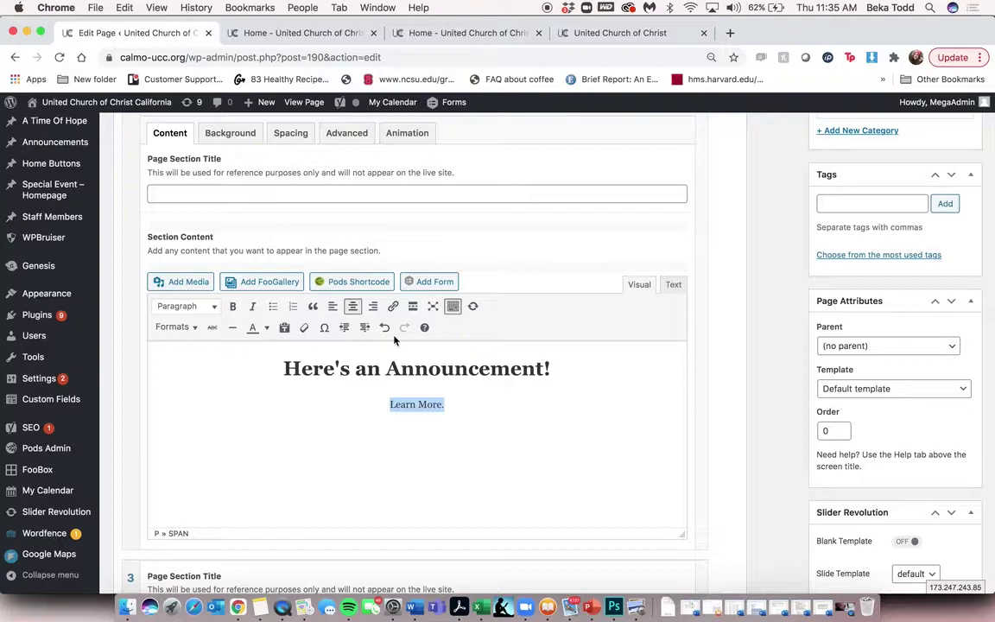
pyautogui.click(392, 306)
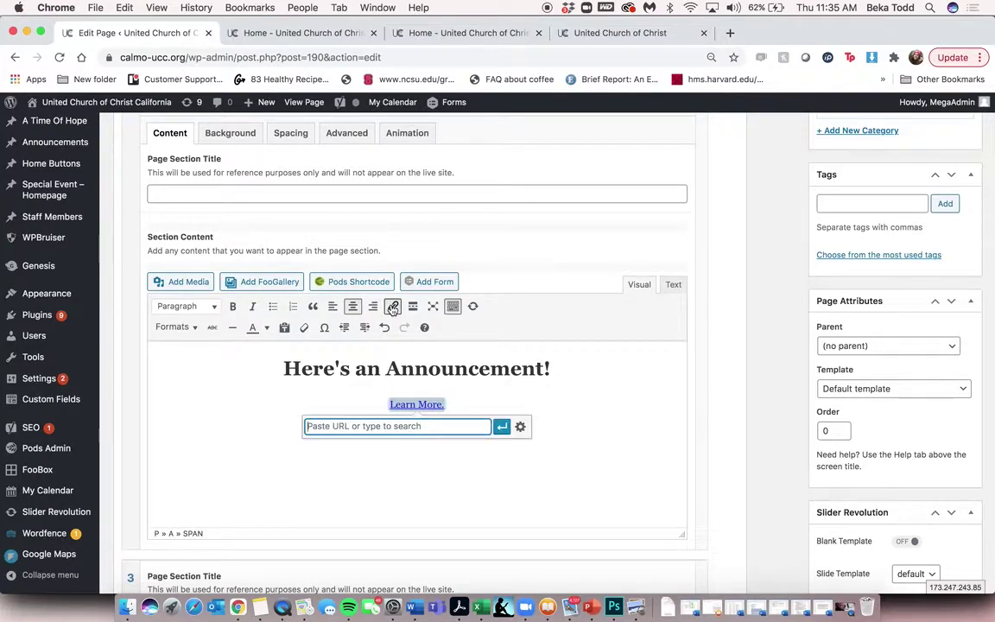
pyautogui.write('google.com')
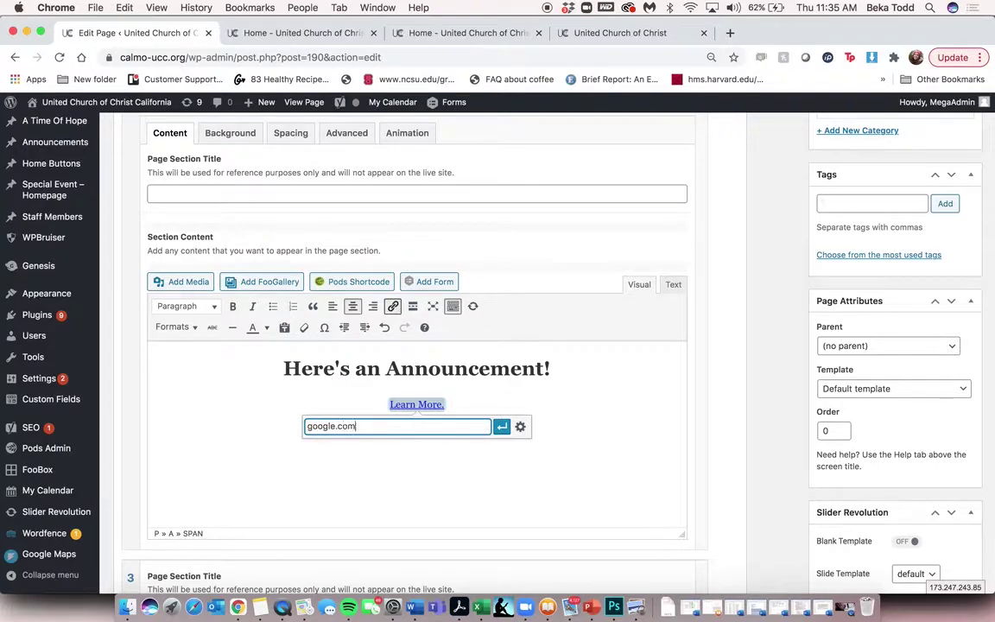
pyautogui.press('Return')
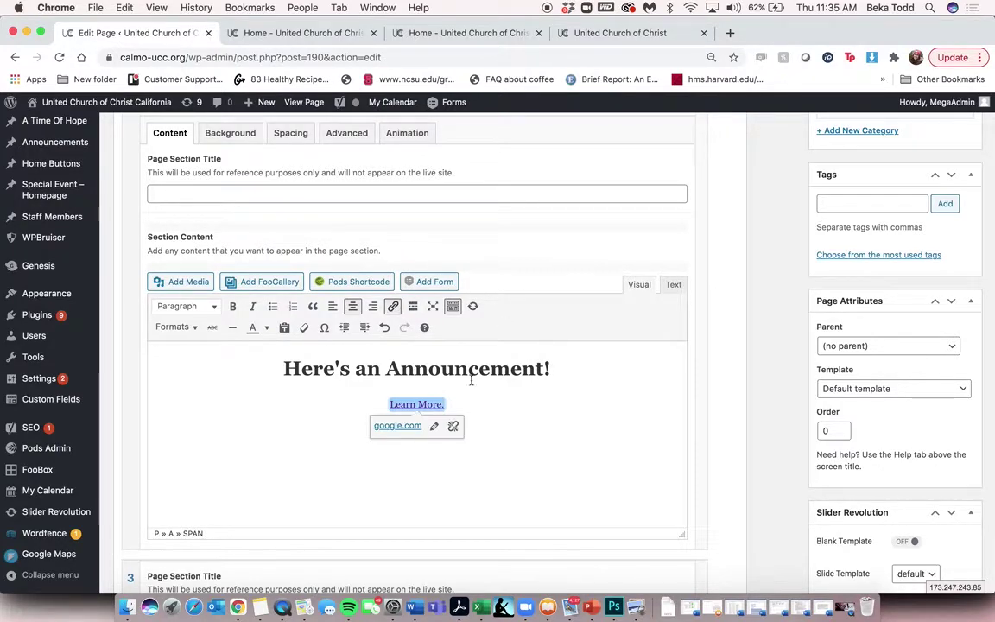
# Collapse the announcement section and save the Home page changes to the live site.
pyautogui.scroll(3, 475, 395)
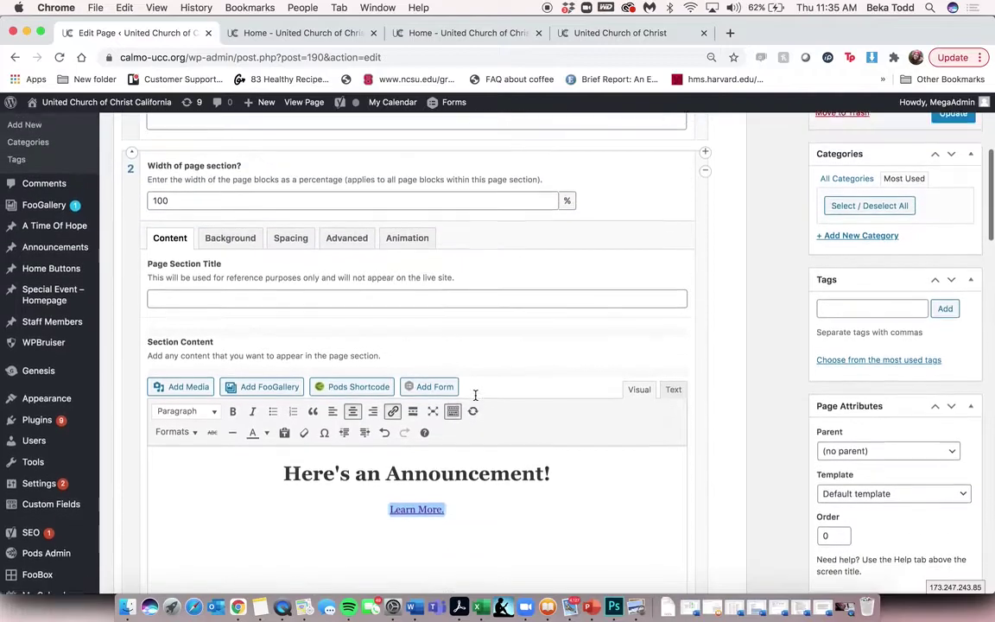
pyautogui.click(132, 158)
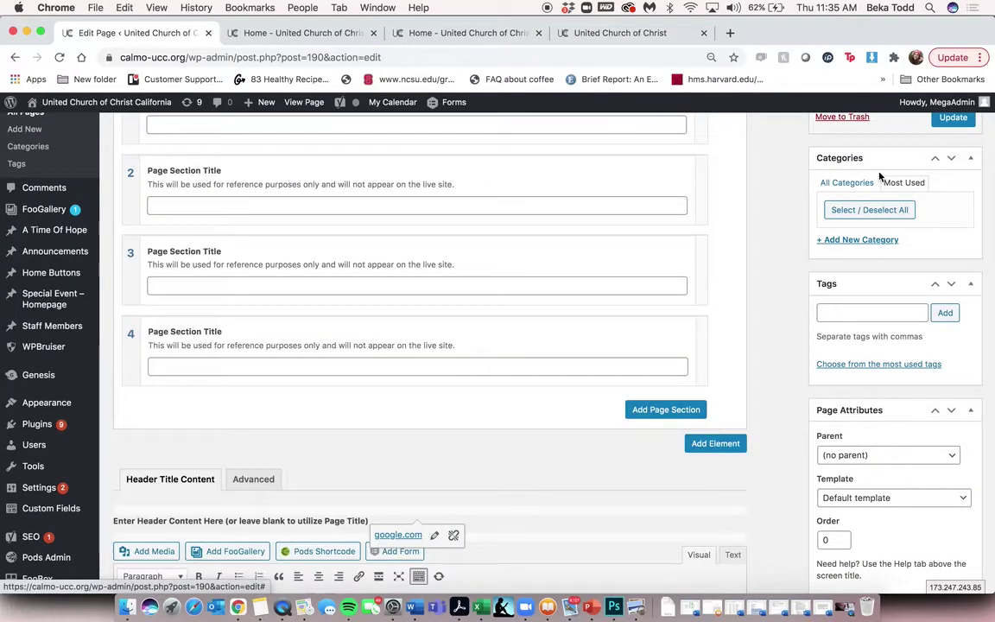
pyautogui.click(952, 116)
# Reload the live Home page and examine the new announcement heading and its button above the welcome section.
pyautogui.click(319, 34)
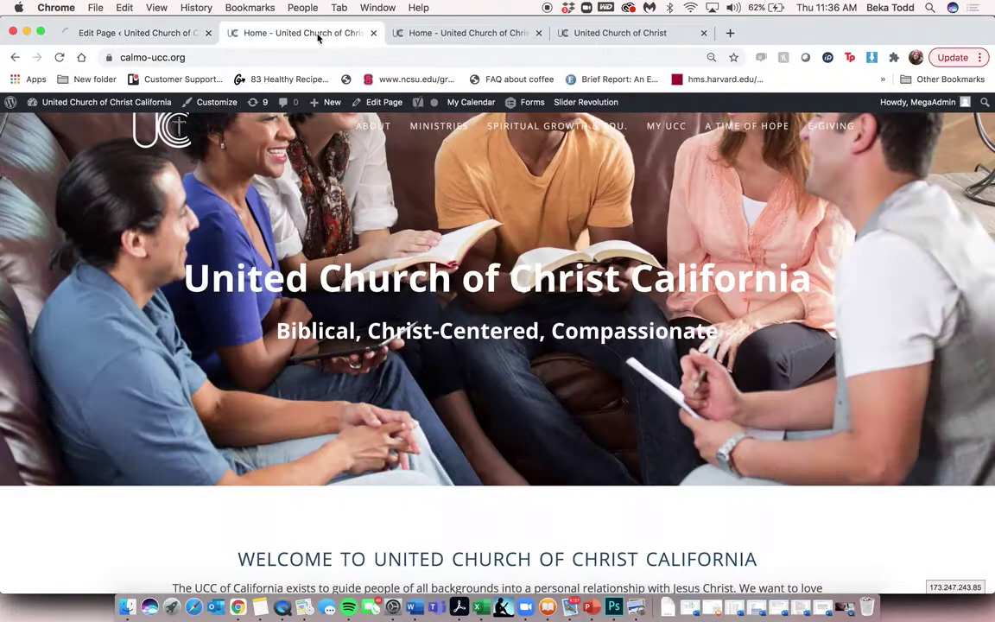
pyautogui.click(61, 58)
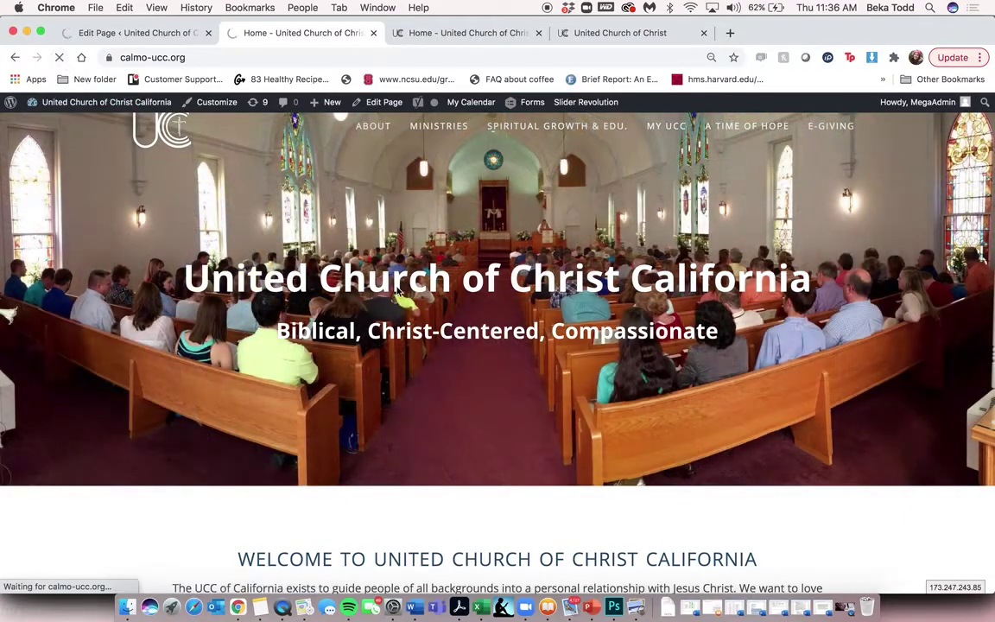
pyautogui.scroll(-3, 398, 291)
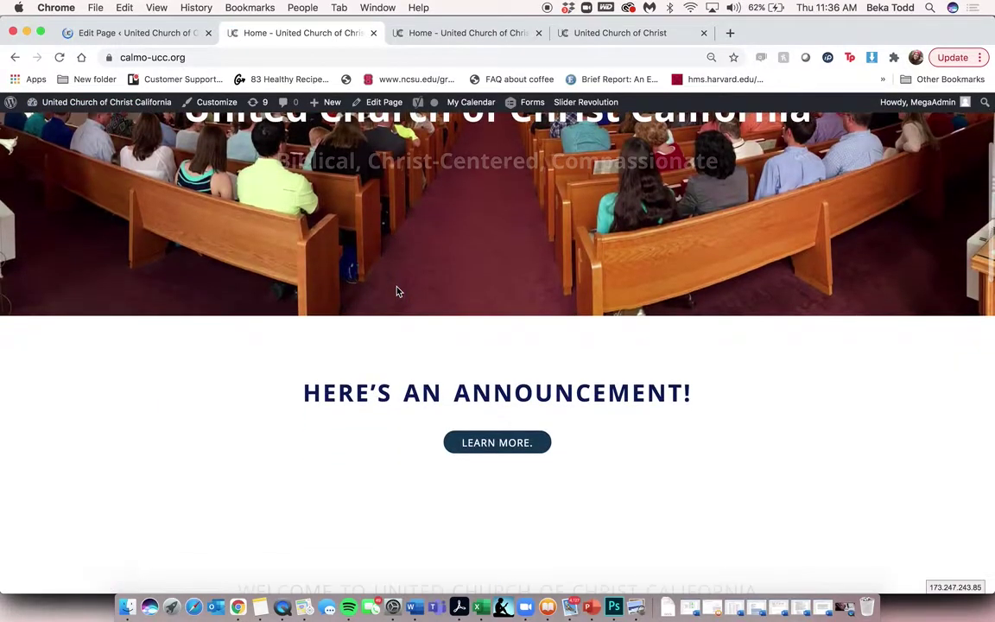
pyautogui.scroll(-1, 398, 290)
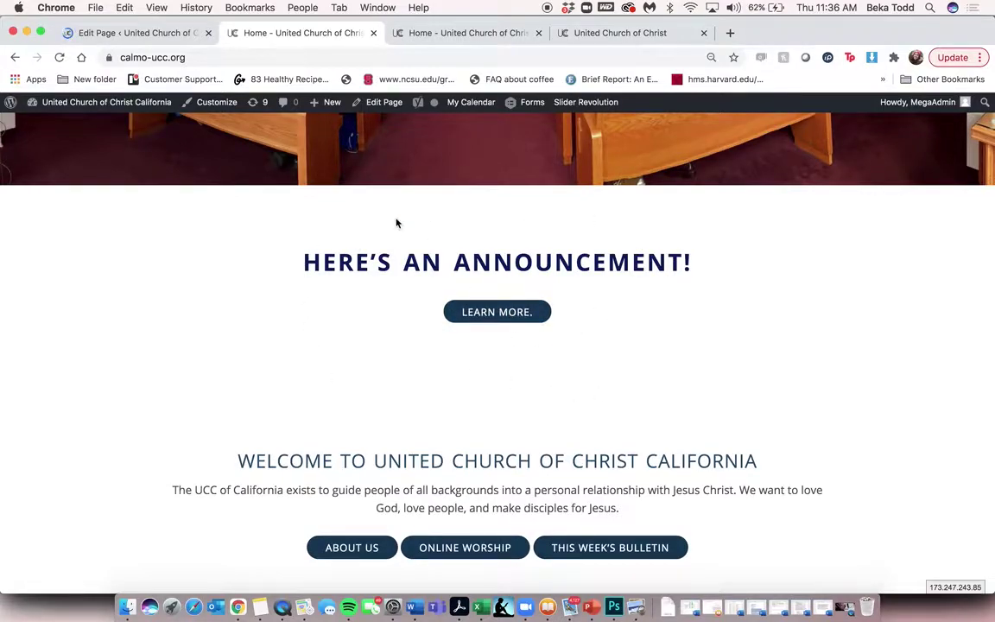
pyautogui.scroll(4, 504, 321)
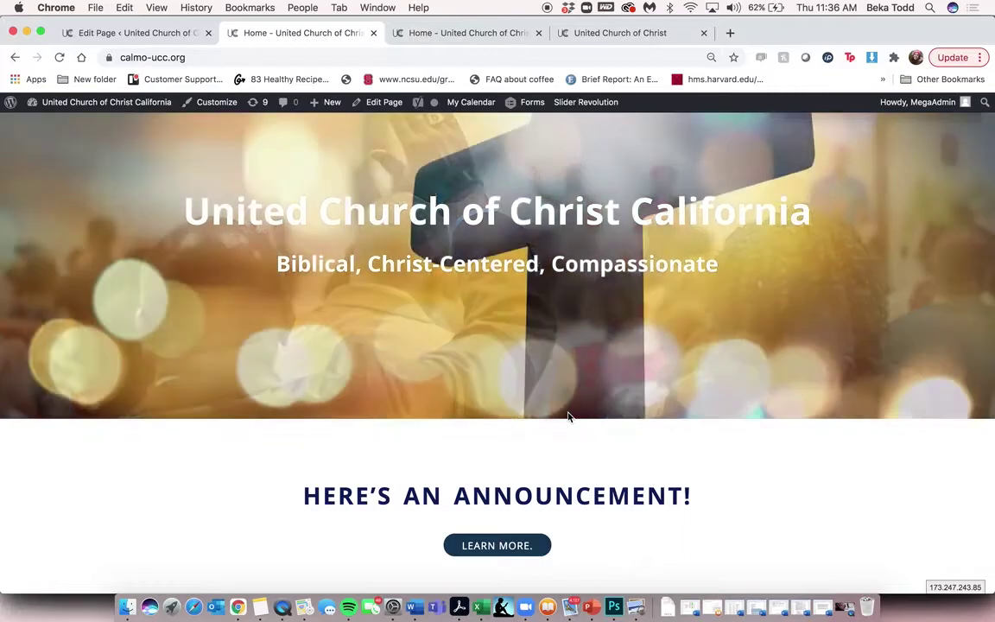
pyautogui.scroll(-3, 568, 416)
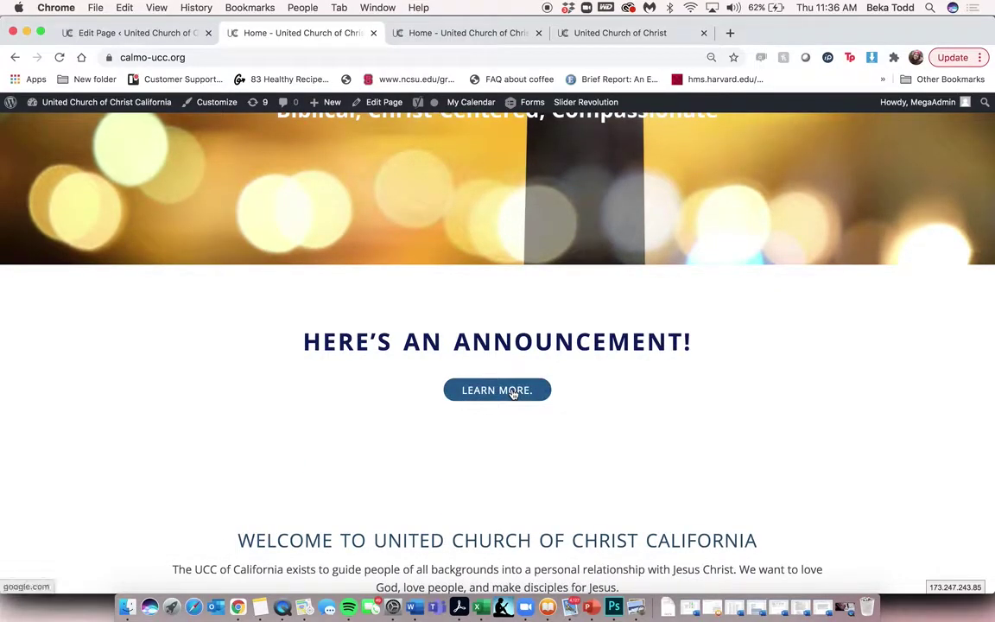
pyautogui.scroll(-1, 582, 328)
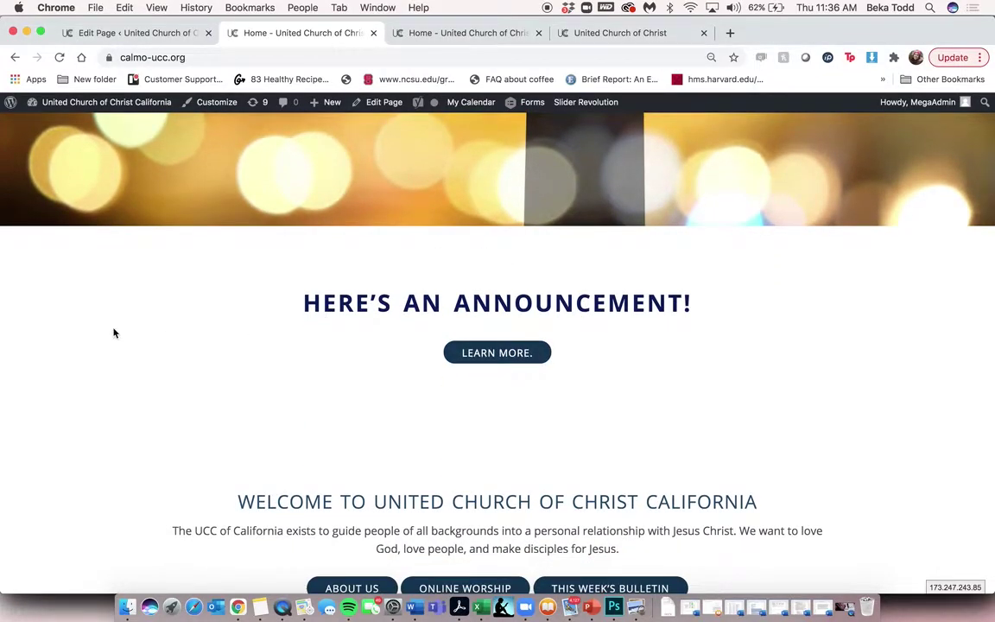
pyautogui.scroll(-2, 113, 333)
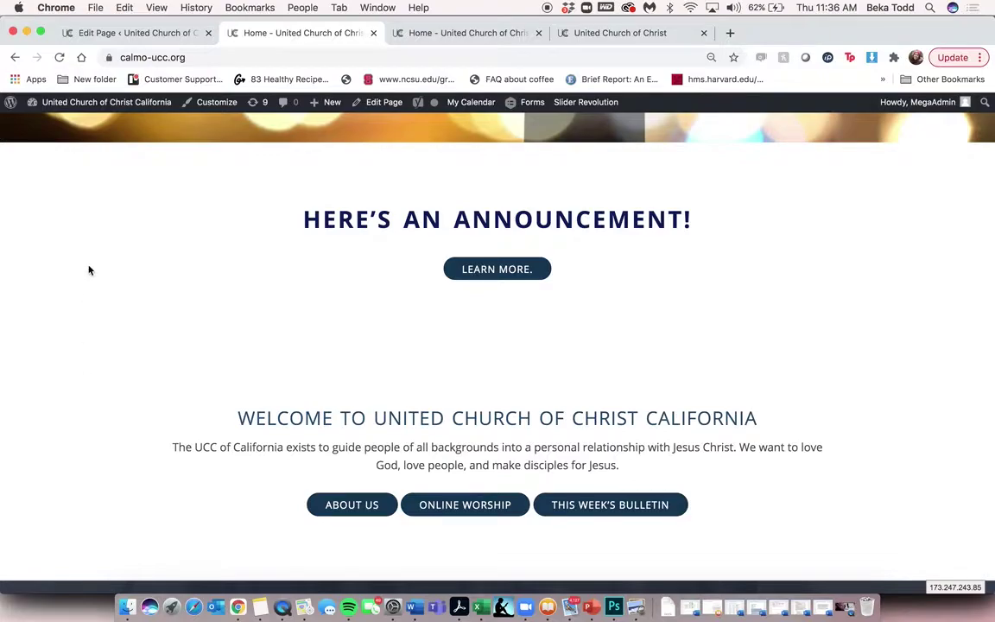
# In the Home page editor, expand the second page section and set its background color to dark blue #000366.
pyautogui.click(130, 33)
pyautogui.scroll(-5, 374, 245)
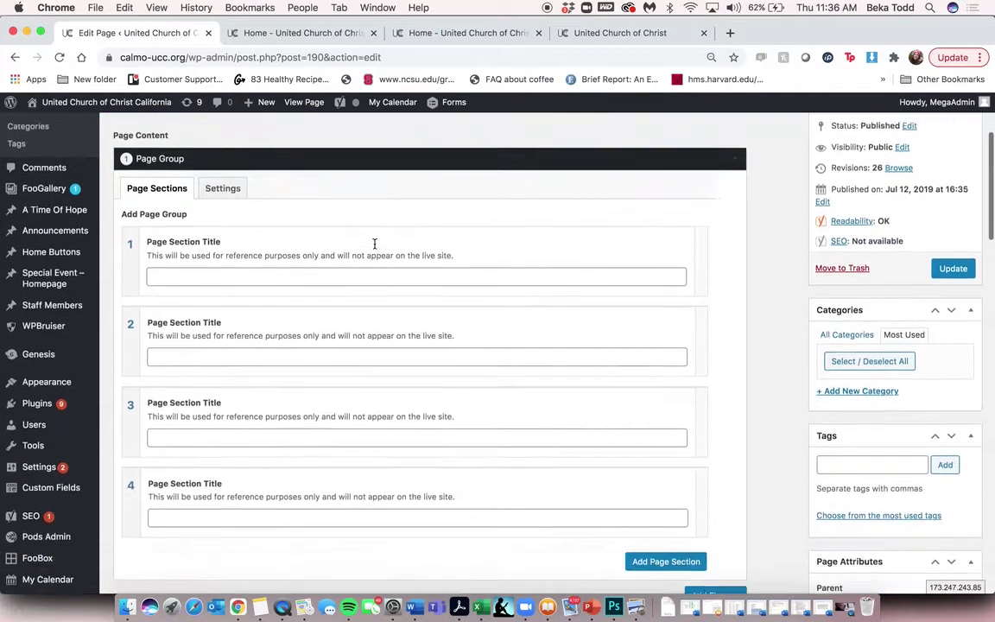
pyautogui.click(132, 292)
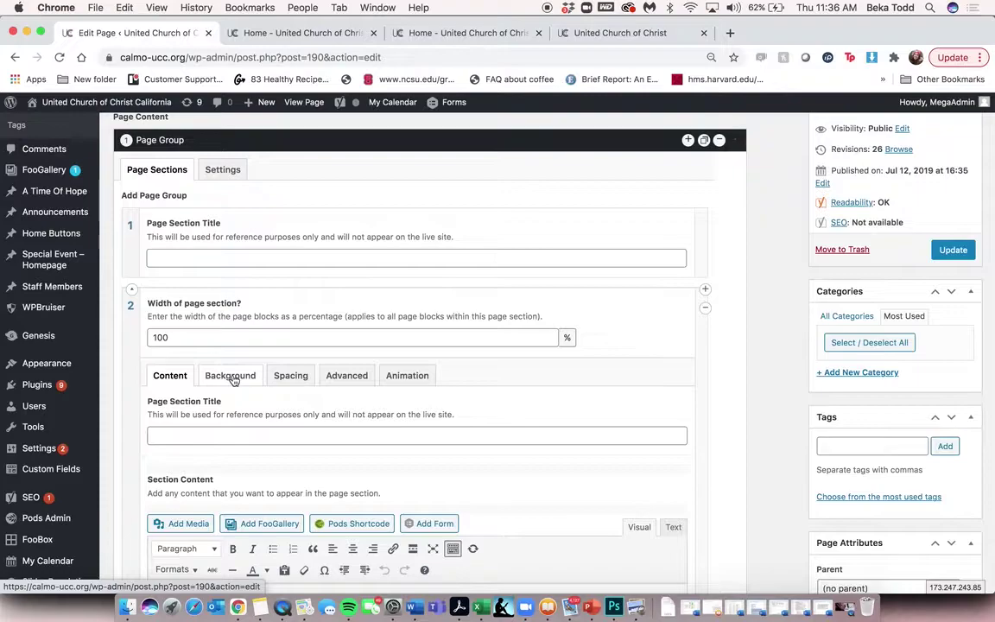
pyautogui.scroll(-3, 233, 380)
pyautogui.click(231, 194)
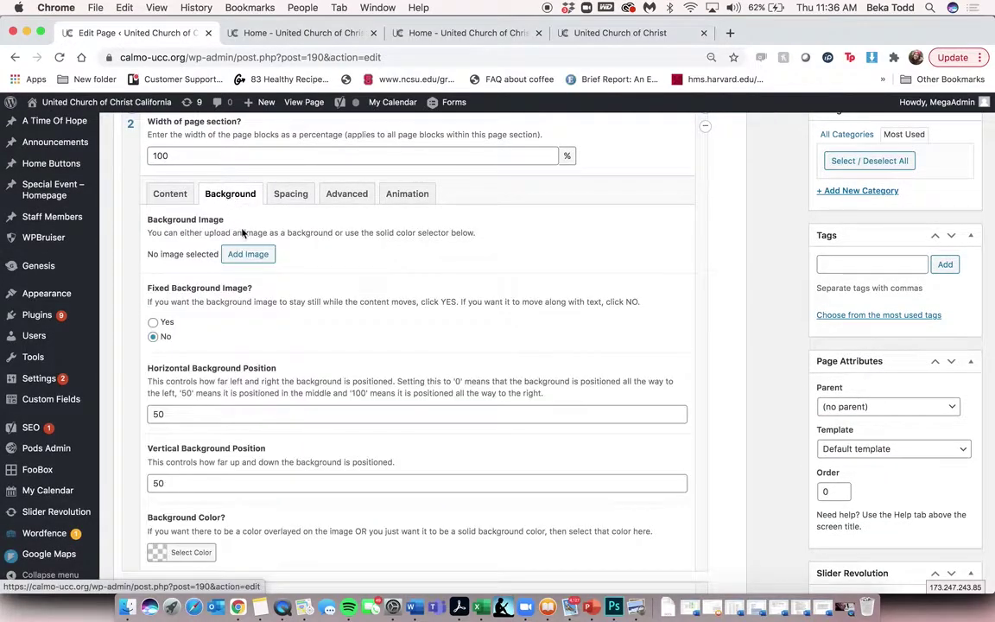
pyautogui.scroll(-2, 259, 363)
pyautogui.click(186, 479)
pyautogui.scroll(-2, 259, 504)
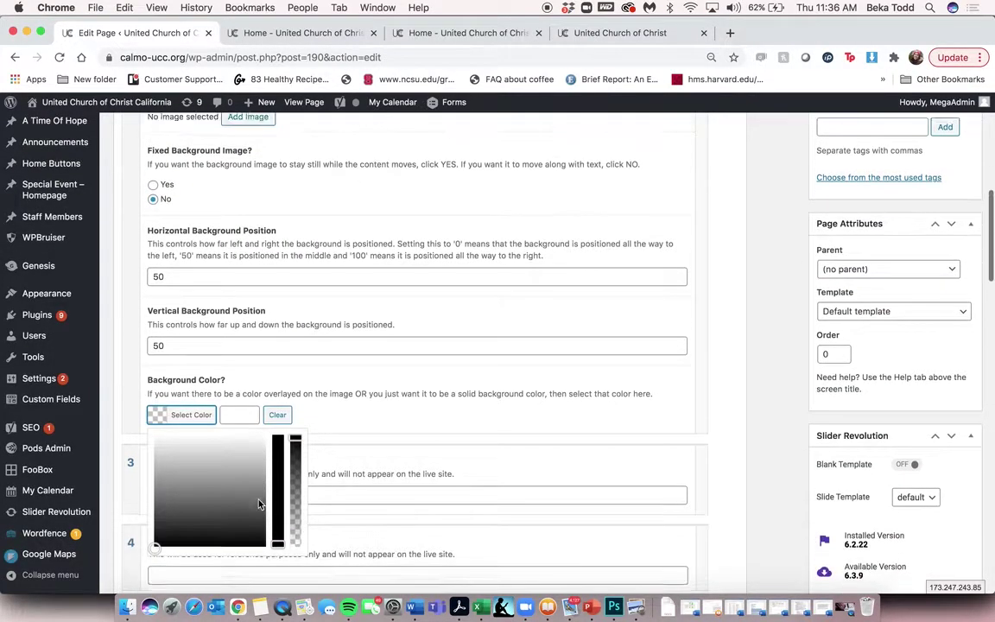
pyautogui.scroll(-1, 259, 504)
pyautogui.click(244, 473)
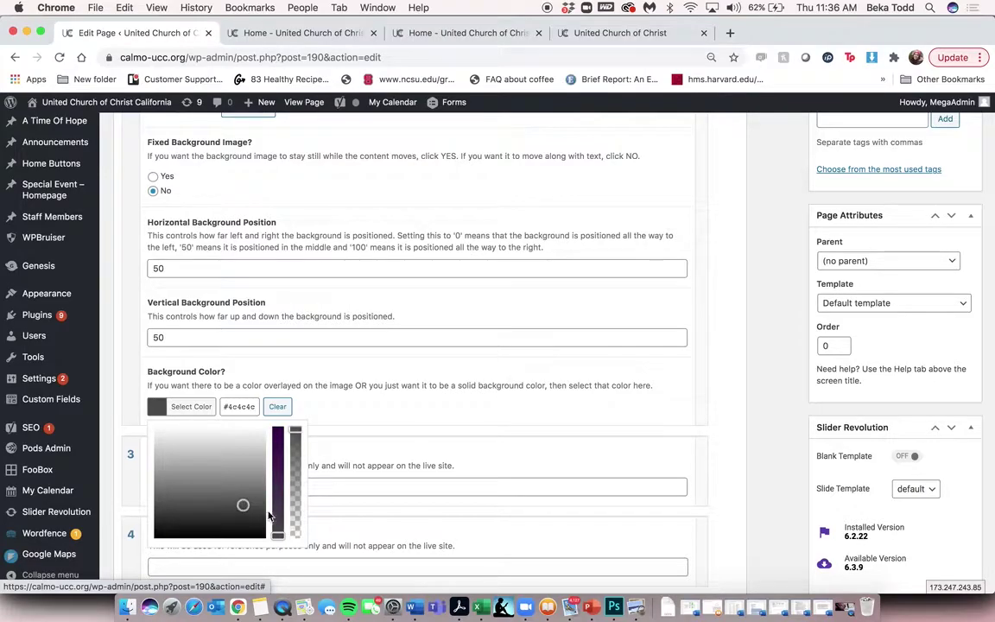
pyautogui.moveTo(274, 516); pyautogui.dragTo(277, 460)
pyautogui.click(218, 482)
pyautogui.moveTo(211, 501)
pyautogui.mouseDown()
pyautogui.moveTo(167, 504)
pyautogui.moveTo(164, 477)
pyautogui.moveTo(173, 493)
pyautogui.moveTo(163, 513)
pyautogui.moveTo(262, 460)
pyautogui.moveTo(248, 493)
pyautogui.moveTo(229, 494)
pyautogui.mouseUp()
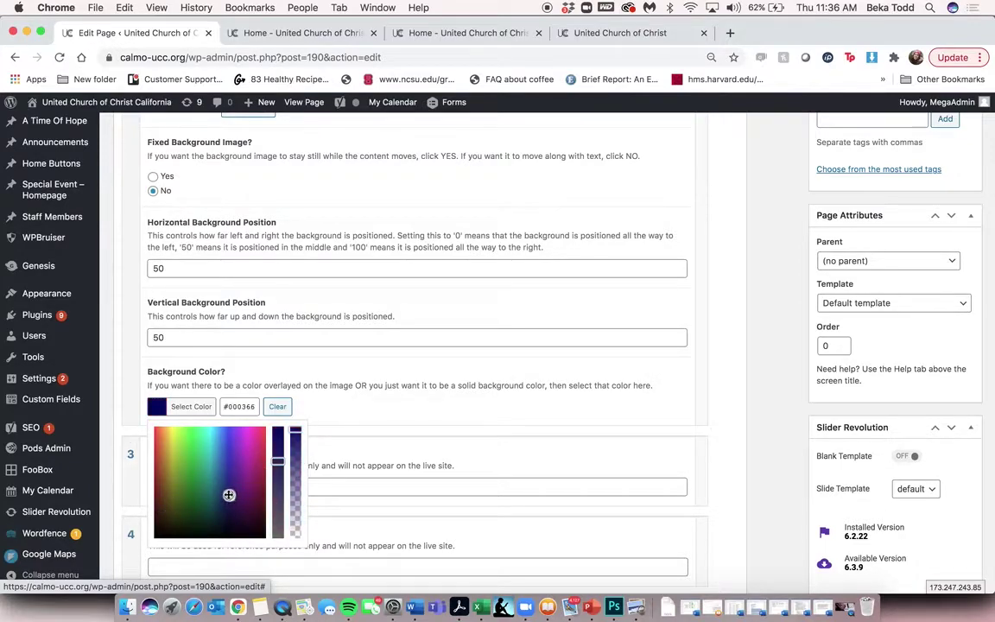
pyautogui.click(415, 402)
# Apply the White Text format to all of the announcement section's content and update the Home page.
pyautogui.scroll(5, 380, 363)
pyautogui.click(170, 281)
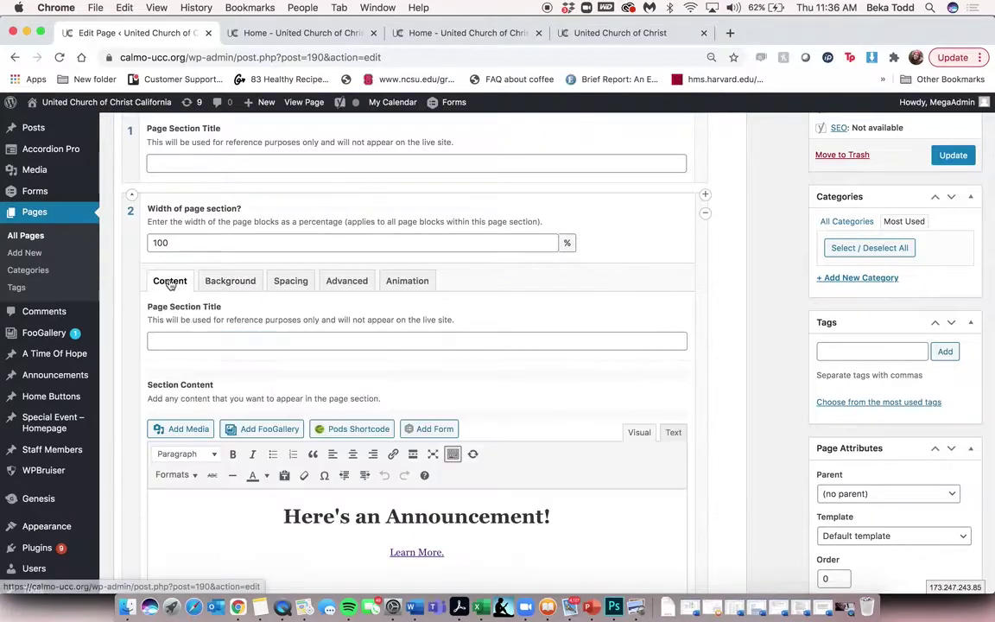
pyautogui.click(468, 518)
pyautogui.press('super+a')
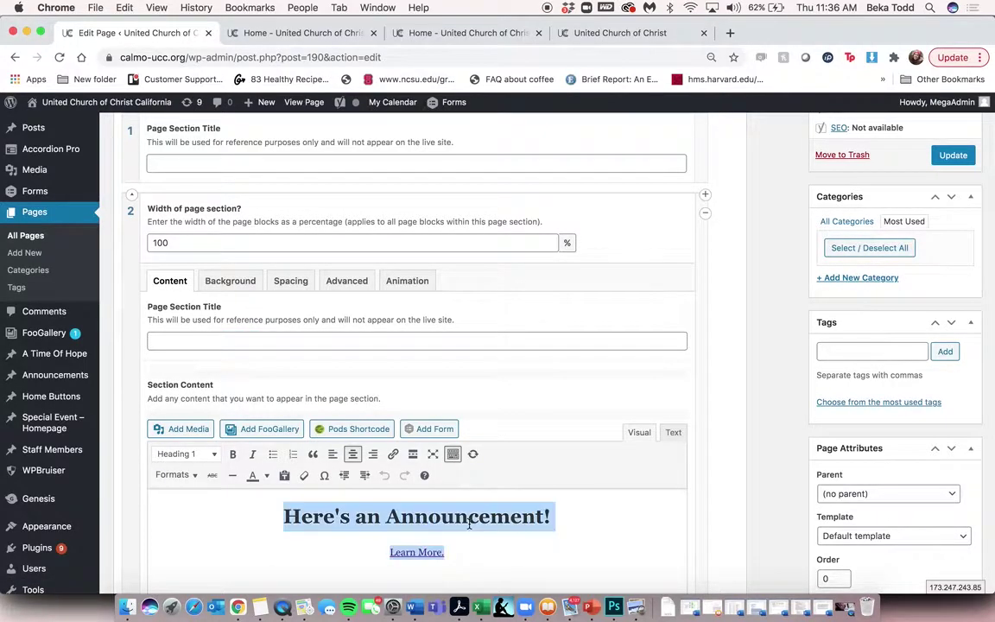
pyautogui.click(176, 475)
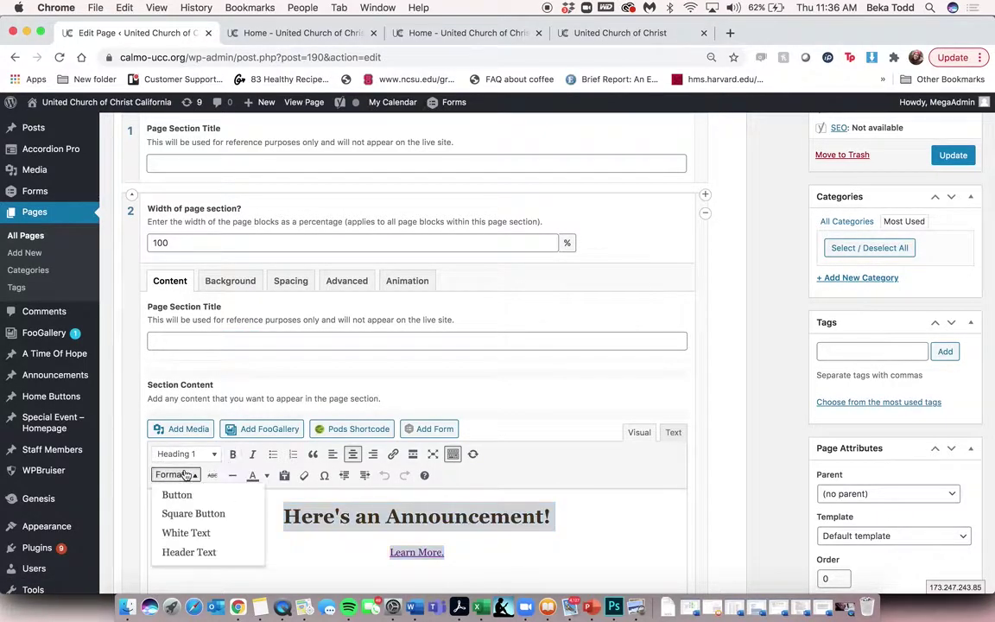
pyautogui.click(195, 532)
pyautogui.click(953, 154)
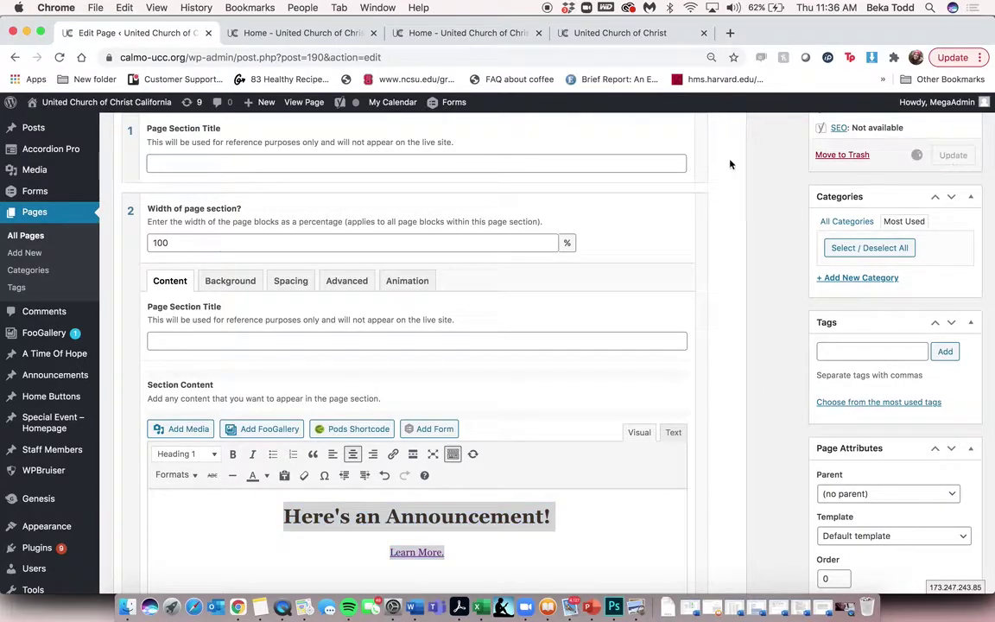
# Reload the live Home page and check the announcement section's styling against the saved state of the page editor.
pyautogui.click(294, 33)
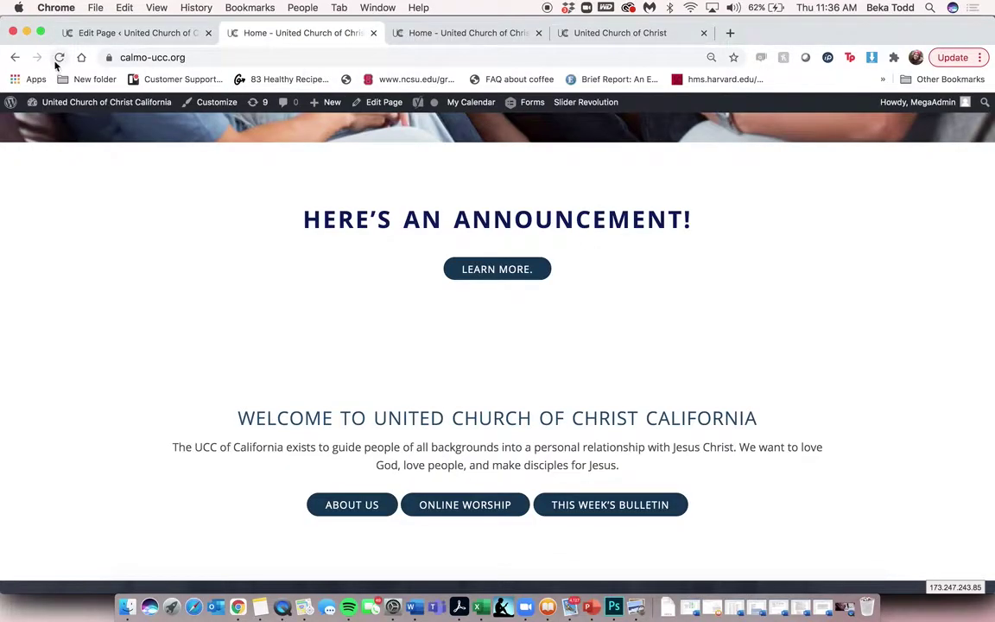
pyautogui.click(59, 58)
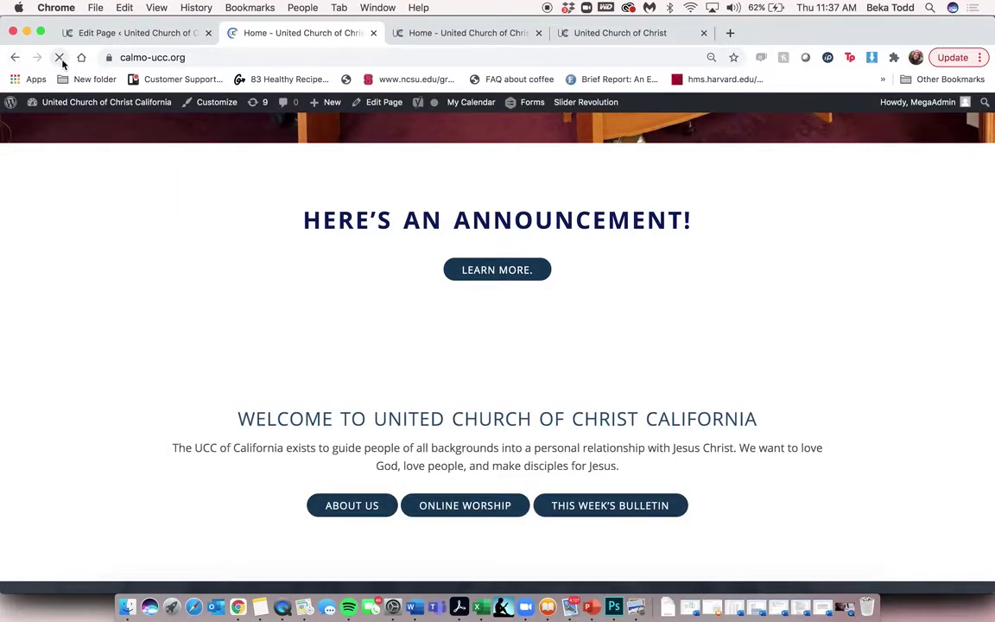
pyautogui.click(60, 61)
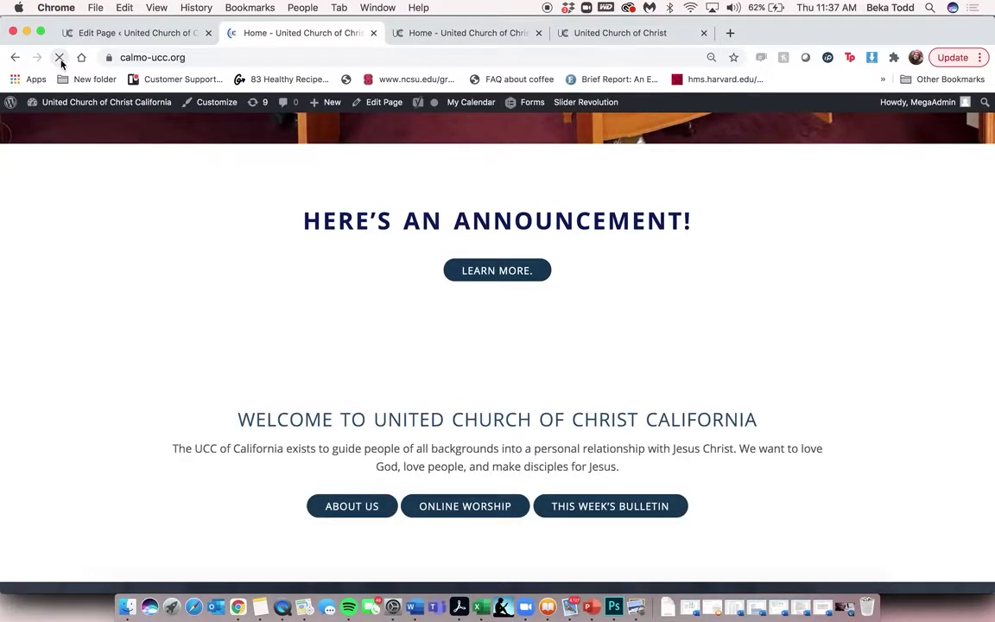
pyautogui.click(92, 34)
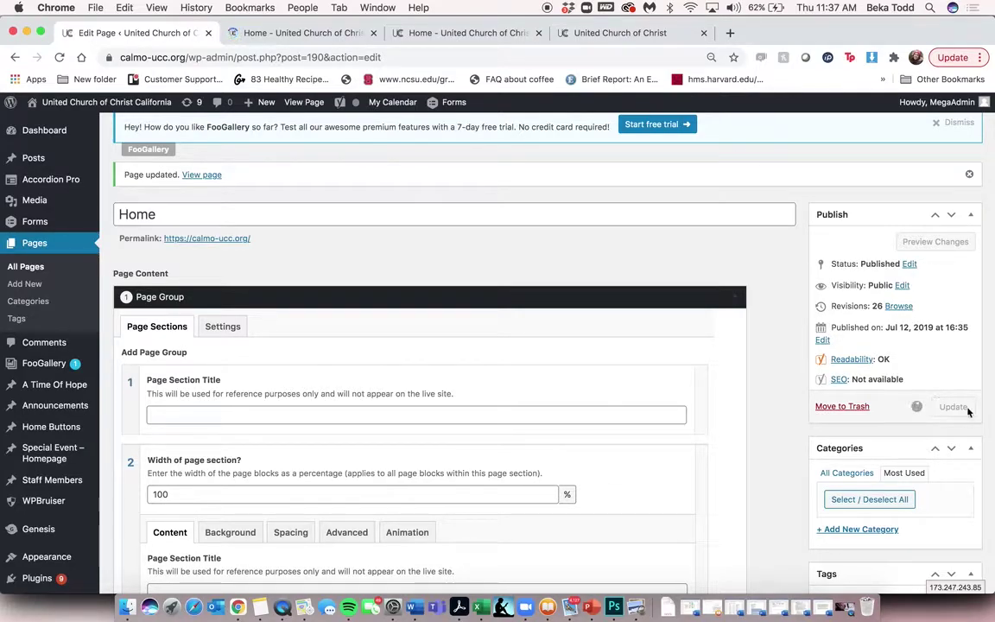
pyautogui.click(301, 33)
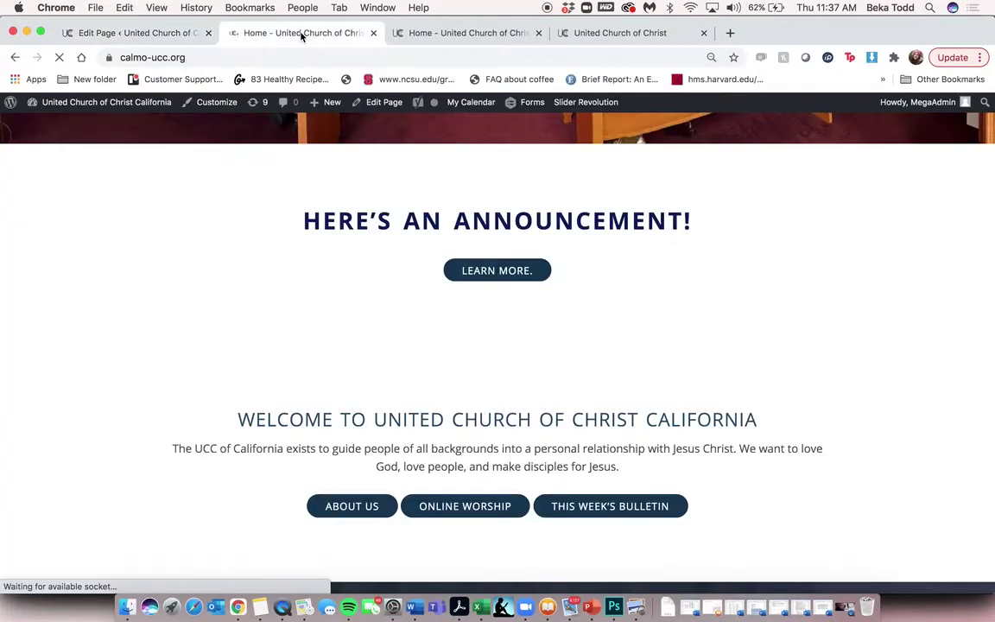
pyautogui.click(131, 37)
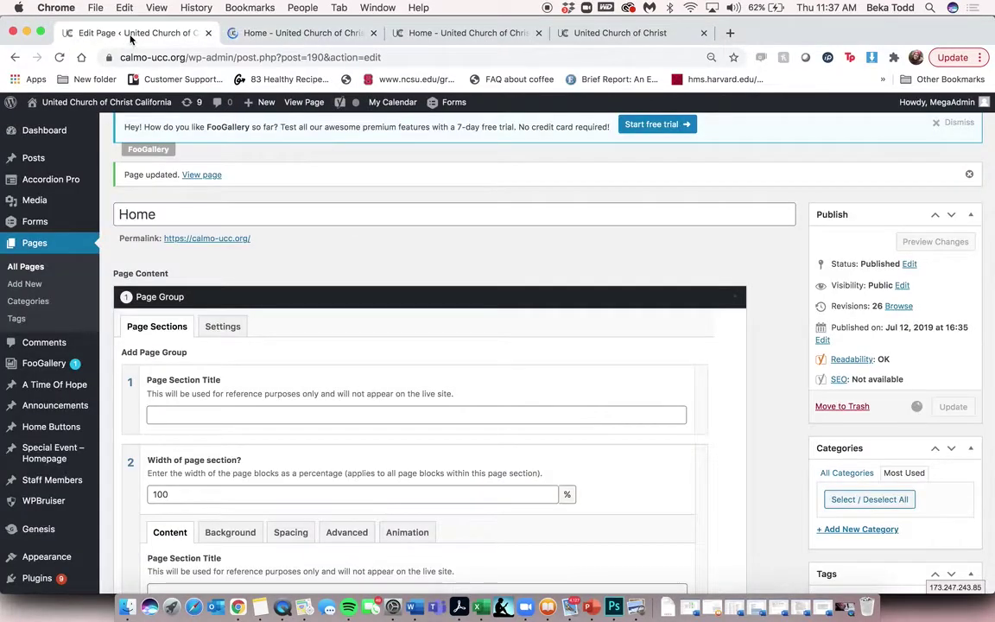
pyautogui.click(276, 35)
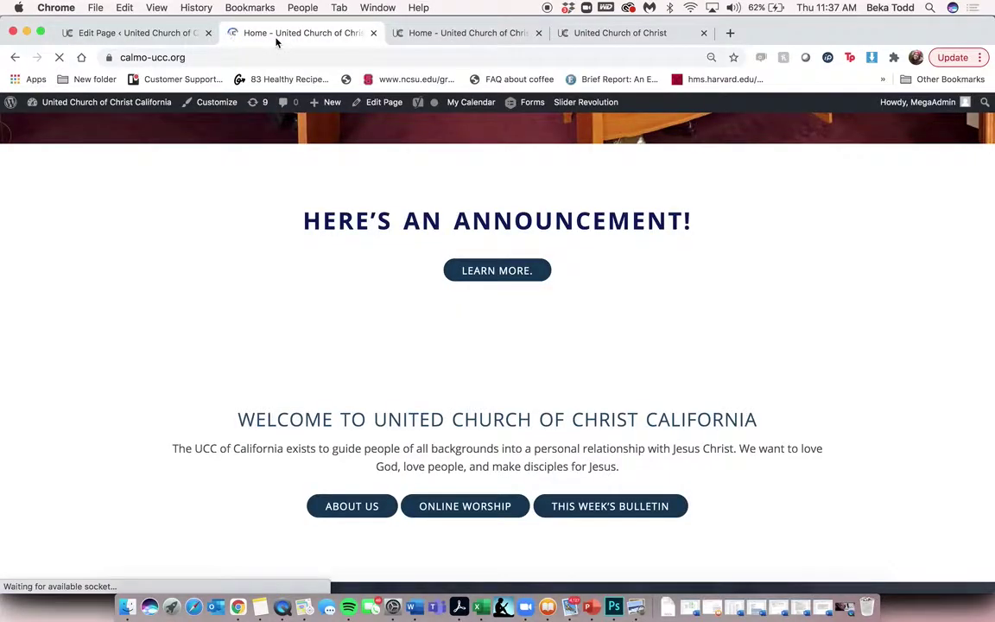
pyautogui.click(153, 35)
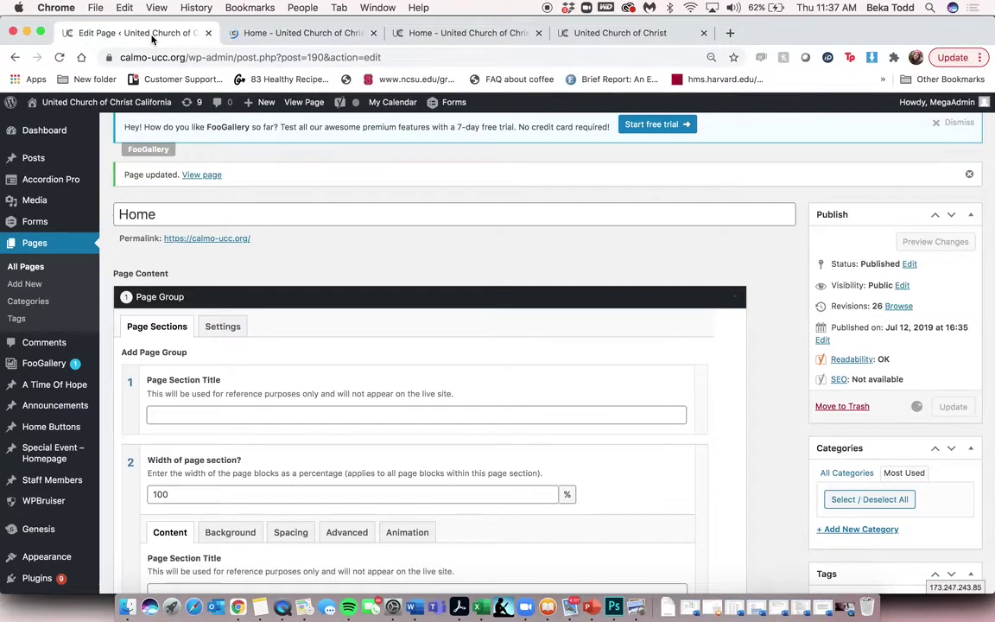
# Reload the Home page editor and apply the White Text format to all of the announcement section's content.
pyautogui.click(58, 58)
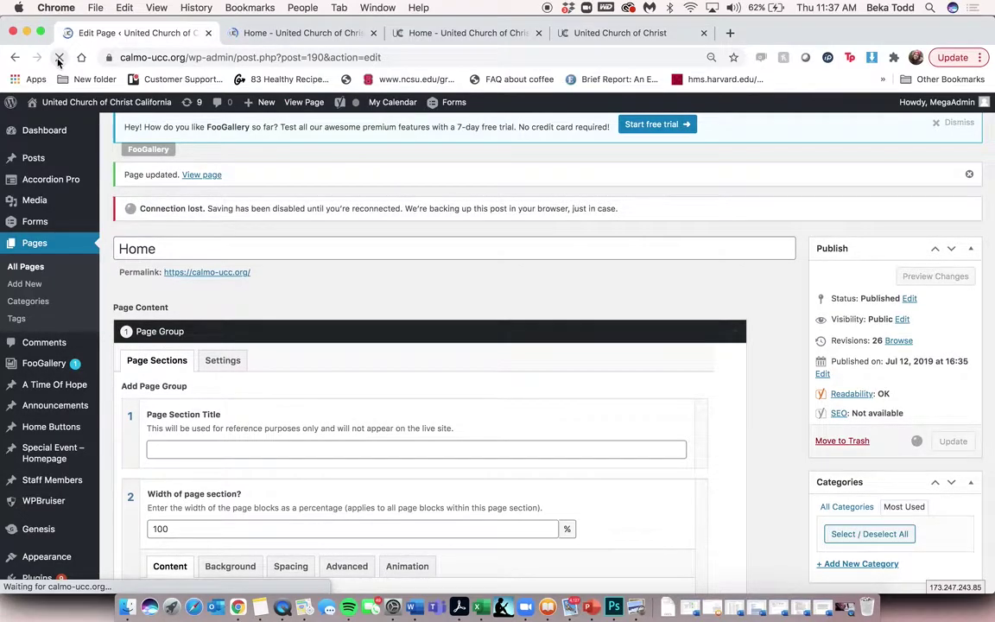
pyautogui.scroll(-10, 324, 217)
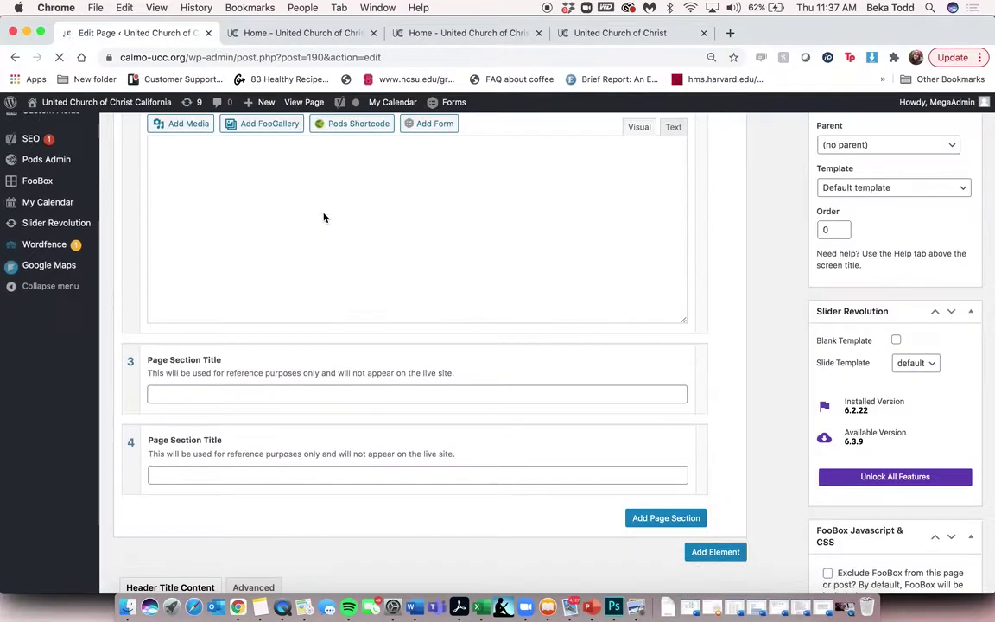
pyautogui.scroll(10, 324, 218)
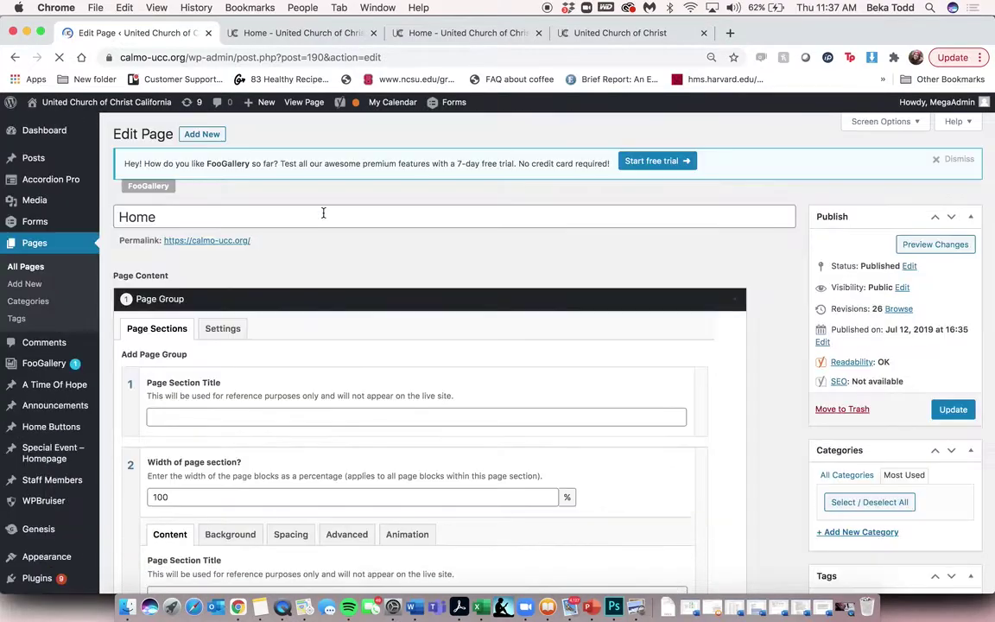
pyautogui.scroll(-8, 324, 214)
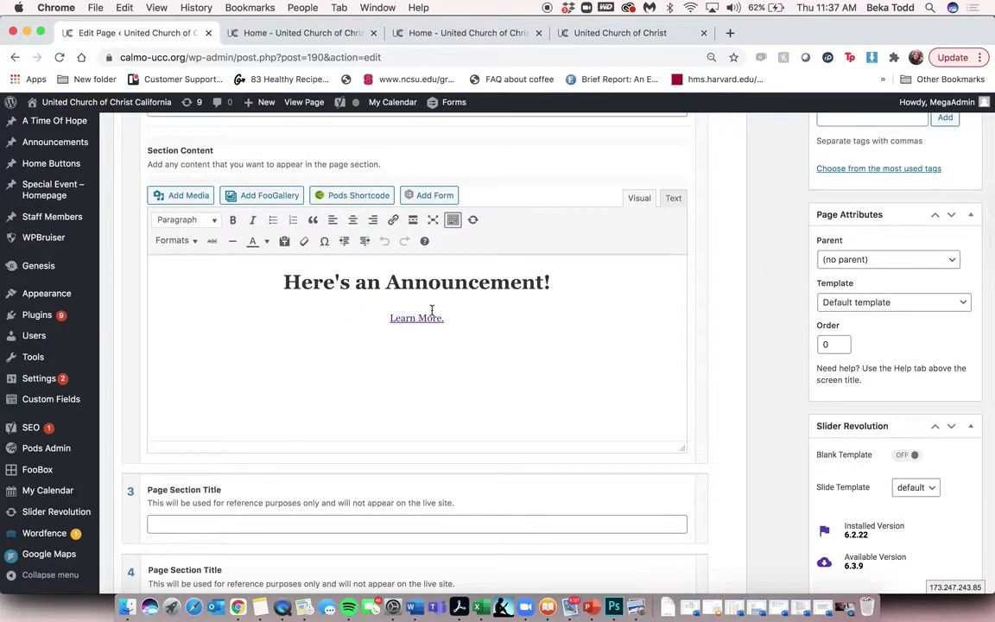
pyautogui.click(432, 315)
pyautogui.hotkey('ctrl', 'a')
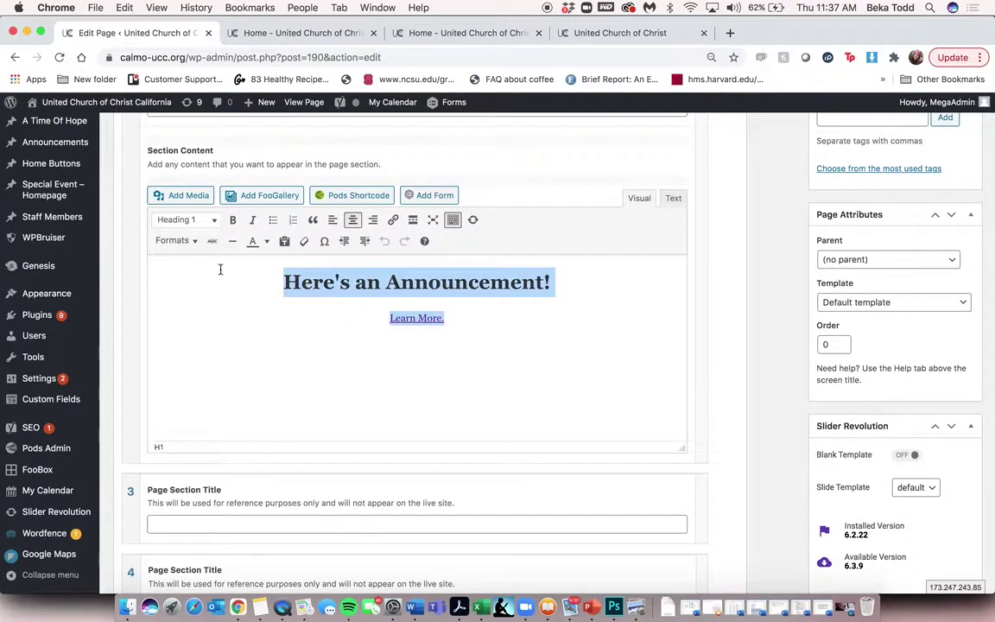
pyautogui.click(176, 241)
pyautogui.click(177, 297)
# Set the announcement section's background color to dark blue, update the page, and check the result on the live Home page.
pyautogui.scroll(2, 354, 264)
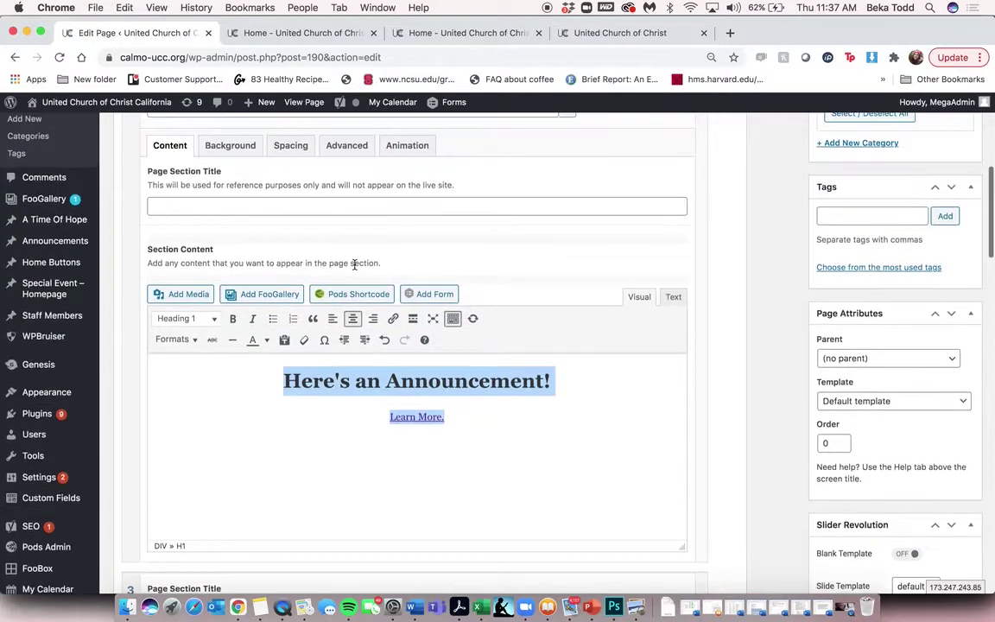
pyautogui.click(230, 143)
pyautogui.scroll(-1, 284, 371)
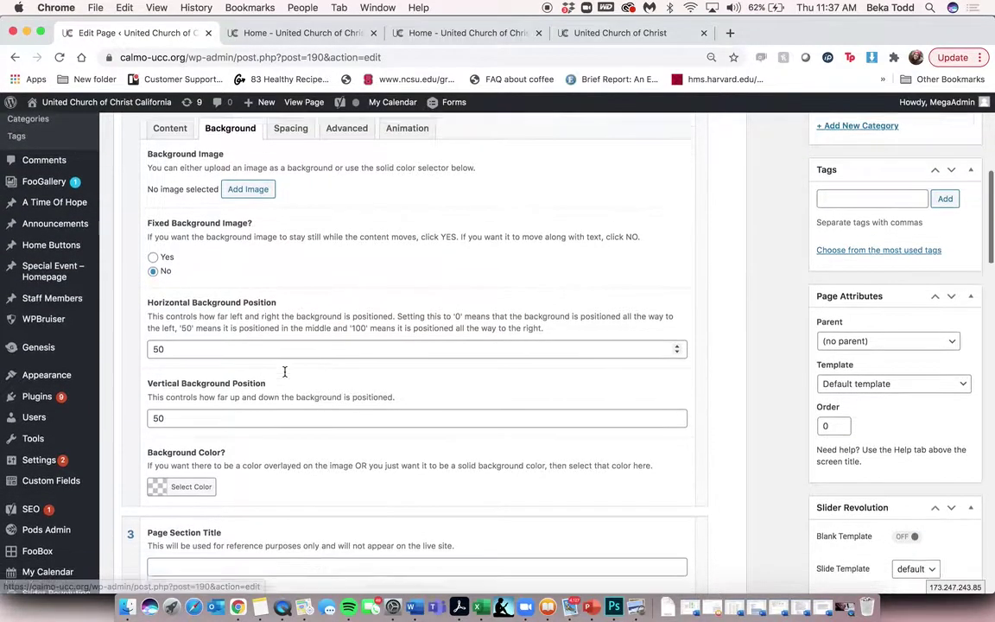
pyautogui.scroll(-2, 284, 371)
pyautogui.click(195, 415)
pyautogui.moveTo(279, 451); pyautogui.dragTo(227, 492)
pyautogui.scroll(15, 462, 393)
pyautogui.click(966, 407)
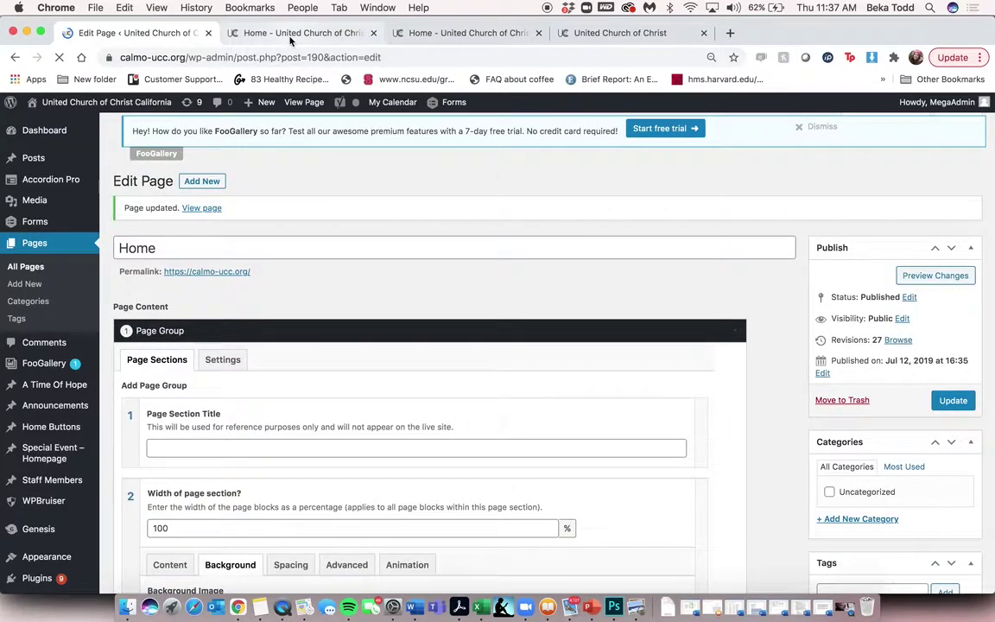
pyautogui.click(291, 38)
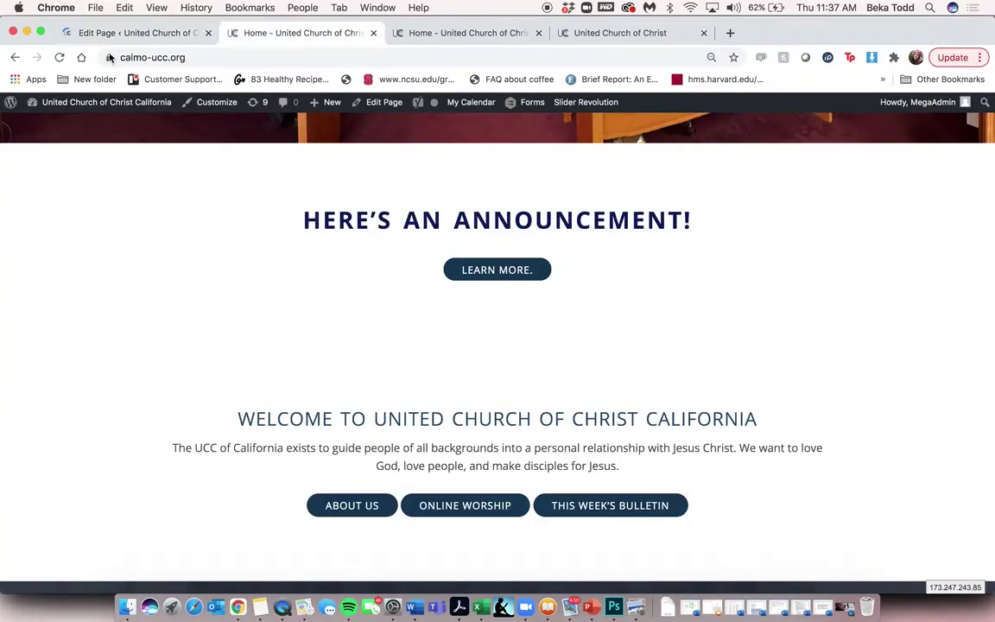
pyautogui.click(60, 58)
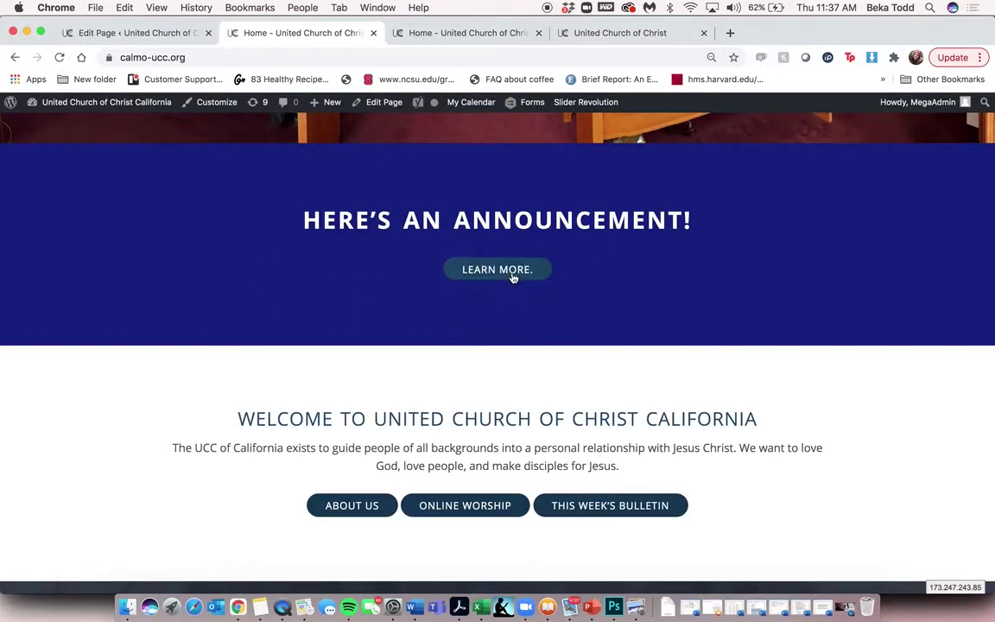
# Add the praying-hands and laptop photo AdobeStock_344070944-scaled.jpeg from the Media Library as the announcement section's background image.
pyautogui.click(145, 35)
pyautogui.scroll(-10, 282, 218)
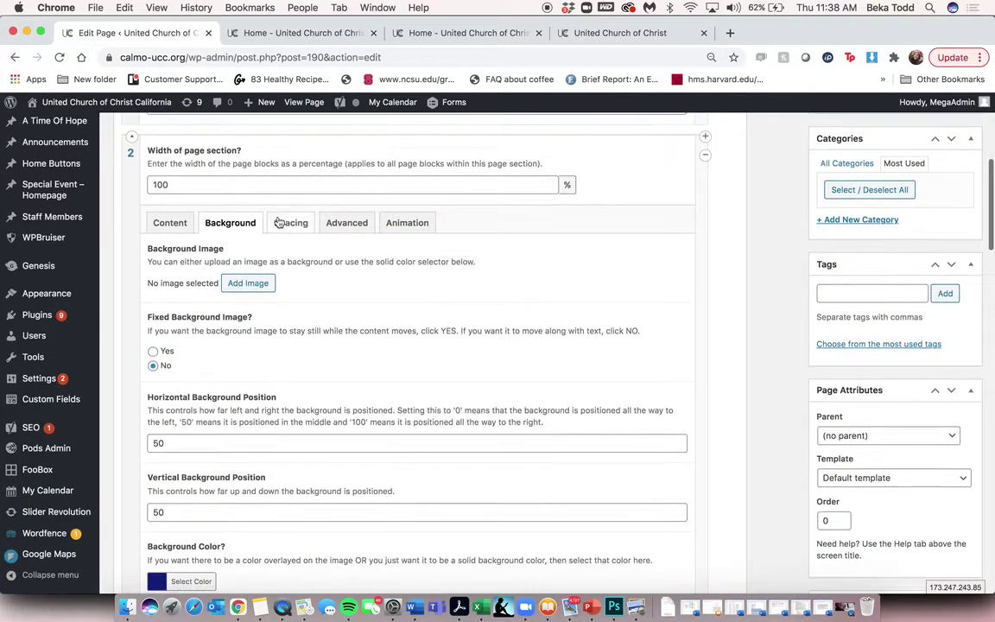
pyautogui.click(241, 263)
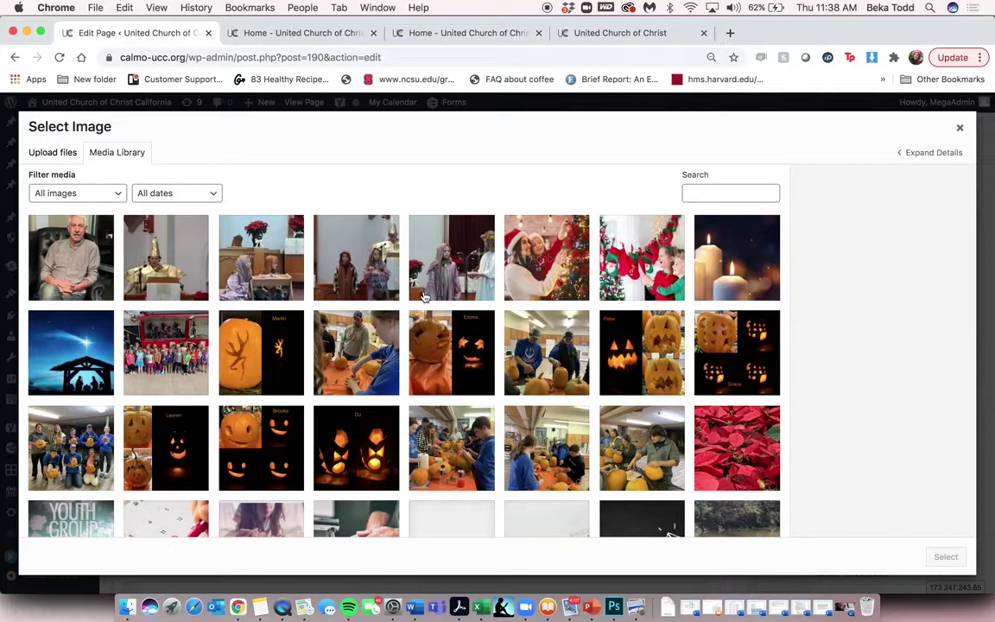
pyautogui.scroll(-5, 423, 296)
pyautogui.click(282, 283)
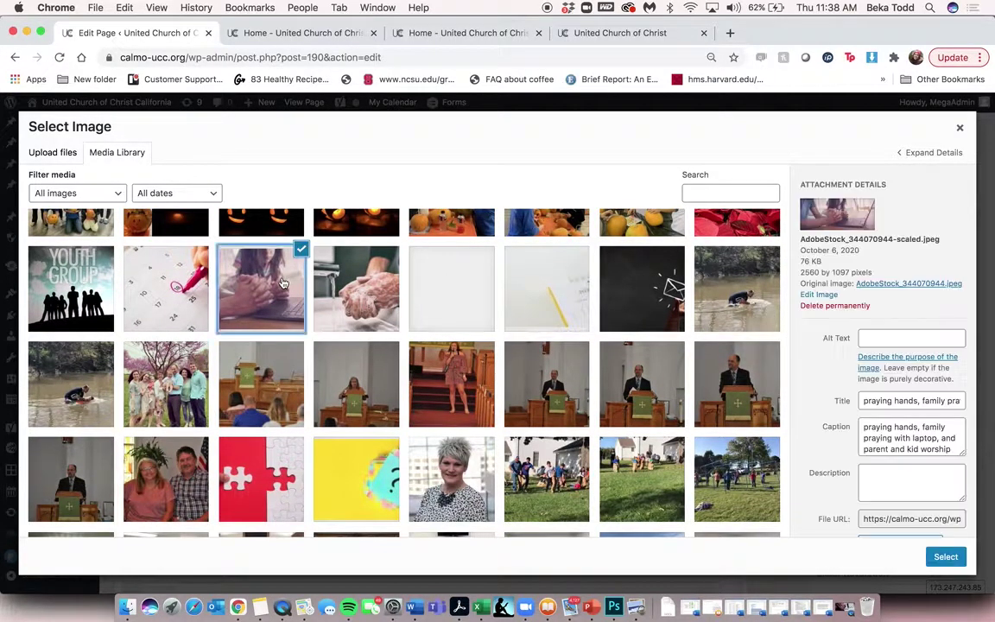
pyautogui.click(946, 556)
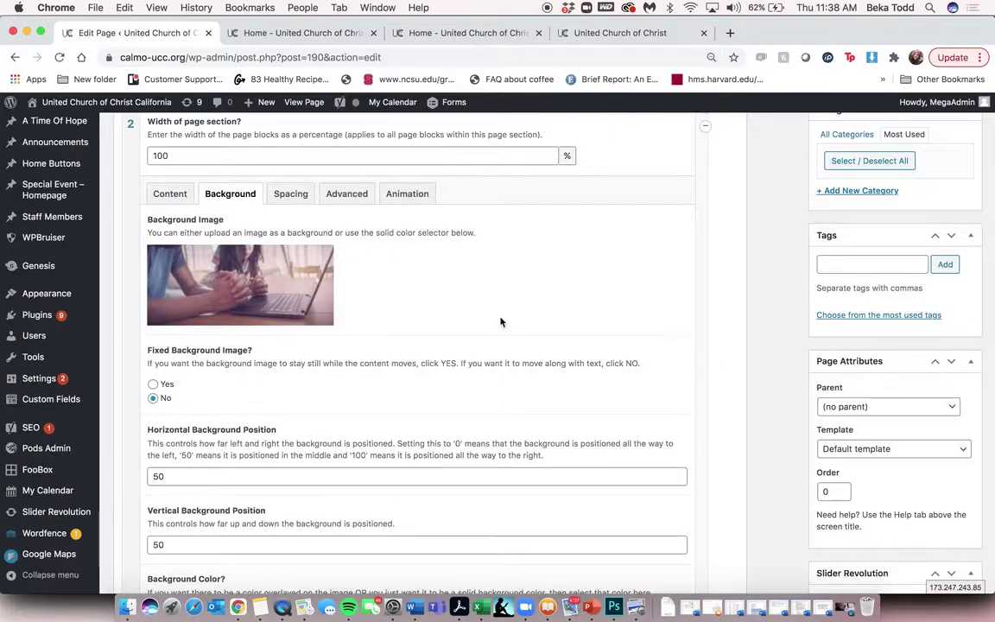
# Set the announcement section's background color to the semi-transparent blue overlay rgba(42,47,127,0.87) and update the Home page.
pyautogui.scroll(-5, 233, 417)
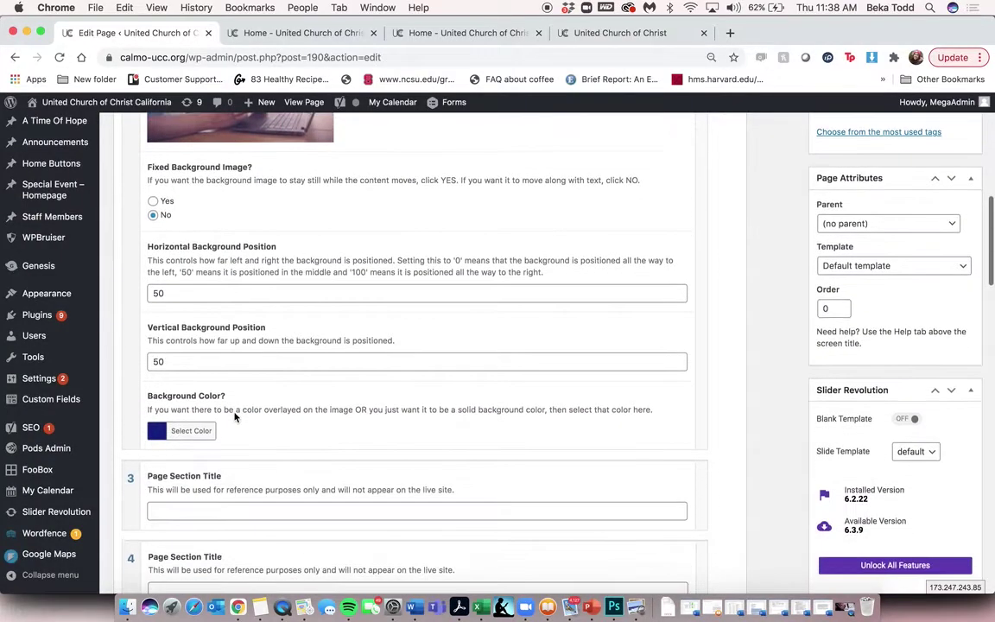
pyautogui.click(185, 430)
pyautogui.moveTo(294, 454); pyautogui.dragTo(278, 489)
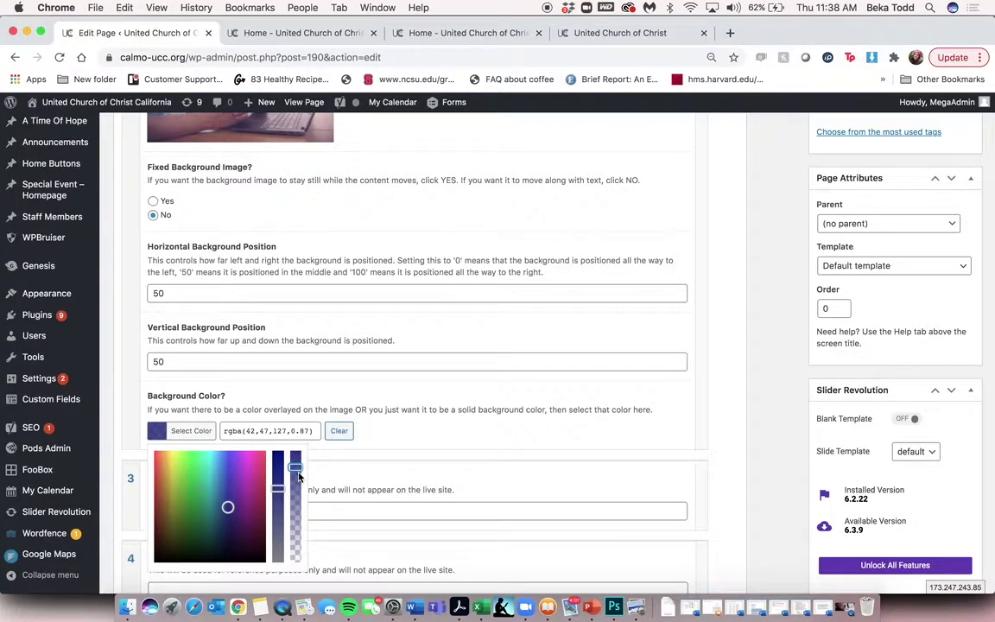
pyautogui.click(484, 453)
pyautogui.scroll(15, 484, 450)
pyautogui.click(939, 449)
# Reload the live Home page and examine the announcement section's image and overlay between the header slider and the welcome section.
pyautogui.click(267, 33)
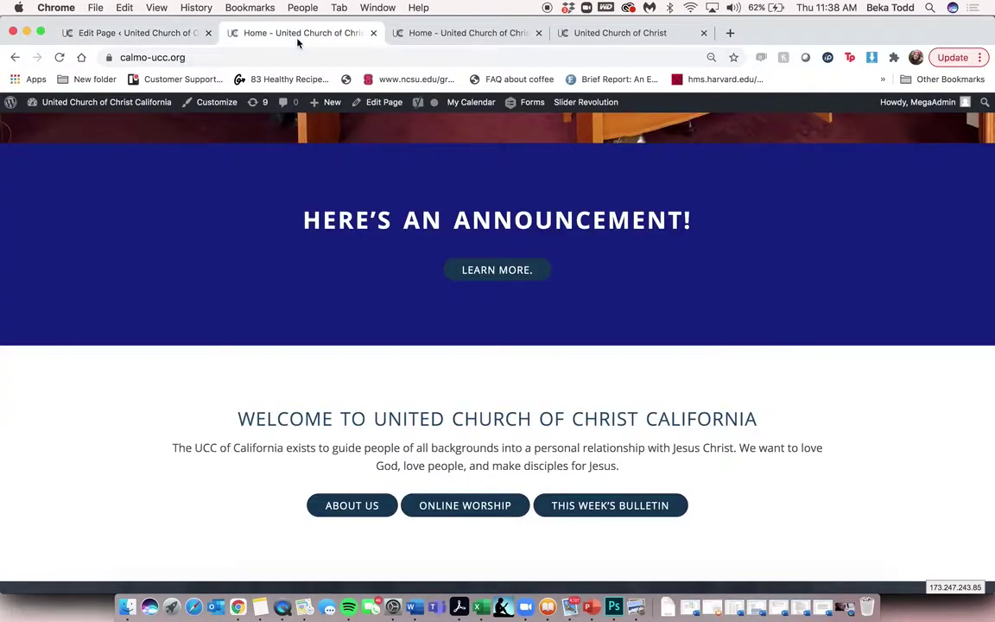
pyautogui.click(60, 57)
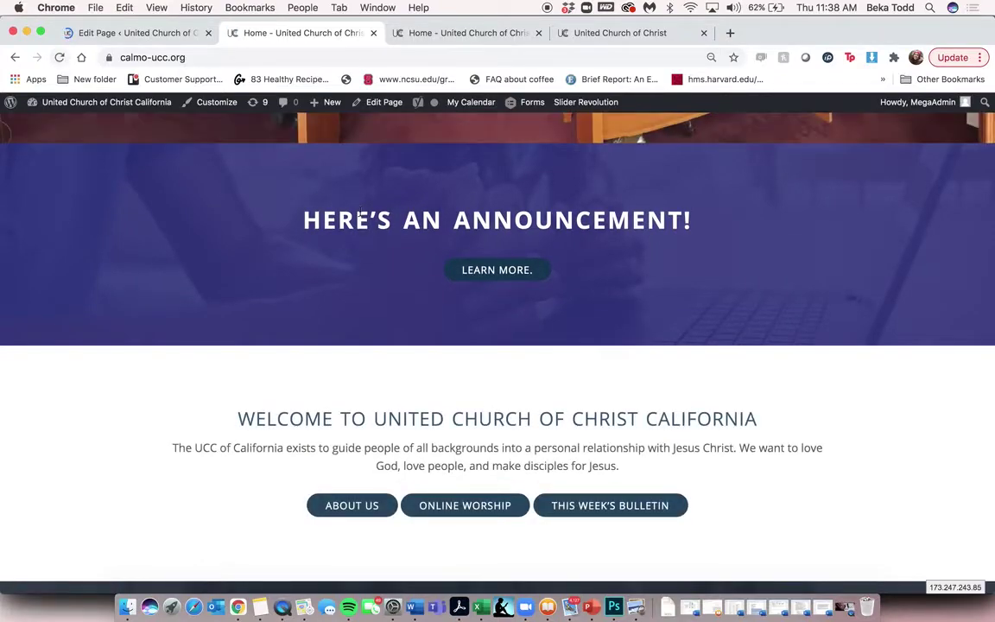
pyautogui.scroll(5, 278, 456)
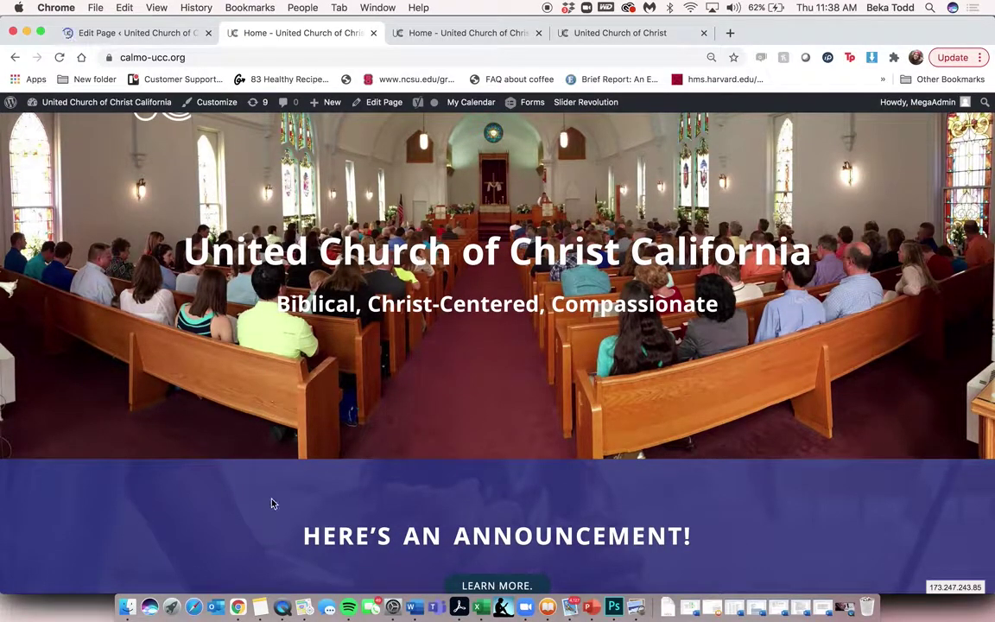
pyautogui.scroll(-5, 258, 524)
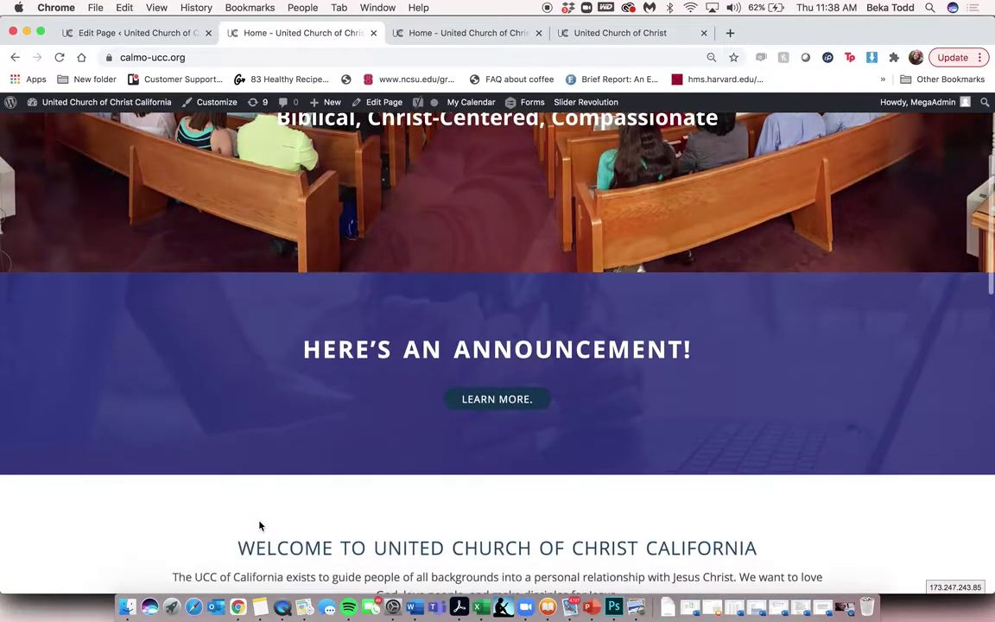
pyautogui.scroll(-7, 259, 398)
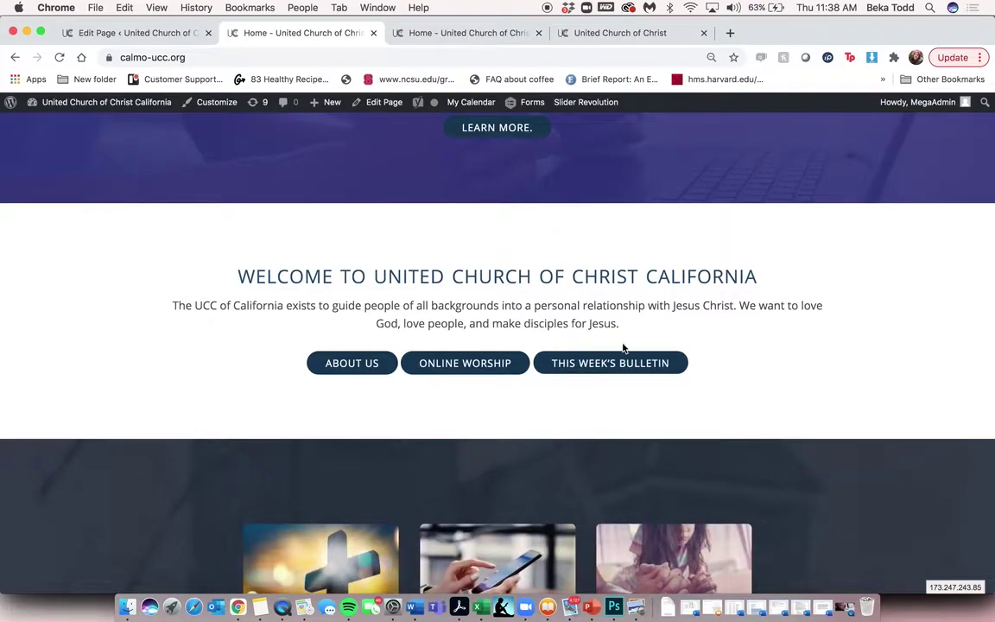
pyautogui.scroll(5, 624, 350)
pyautogui.scroll(4, 730, 259)
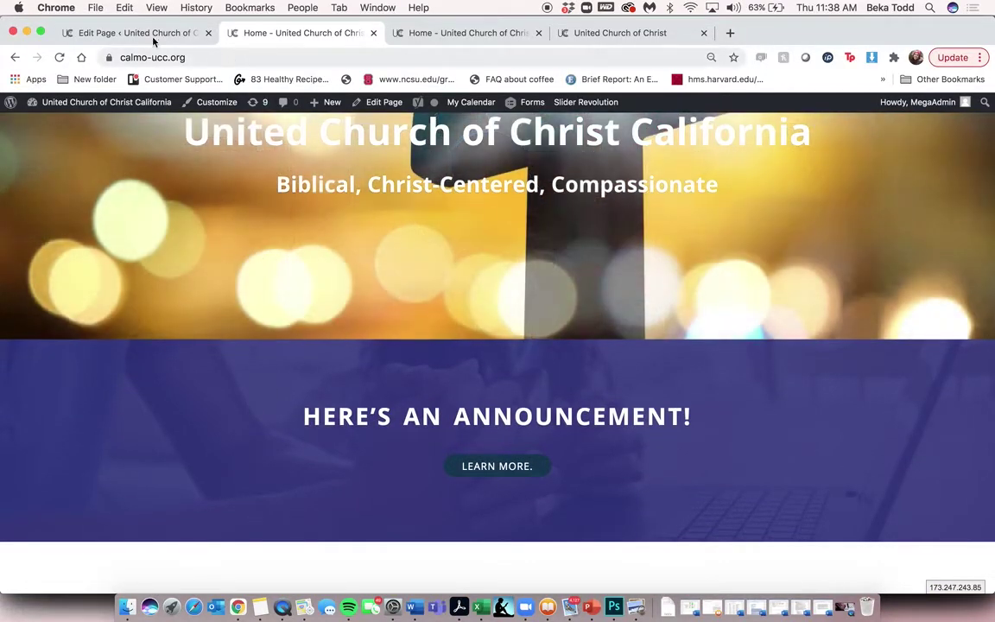
# In the Home page editor, remove the announcement section's background image and return to the section's content settings.
pyautogui.click(137, 32)
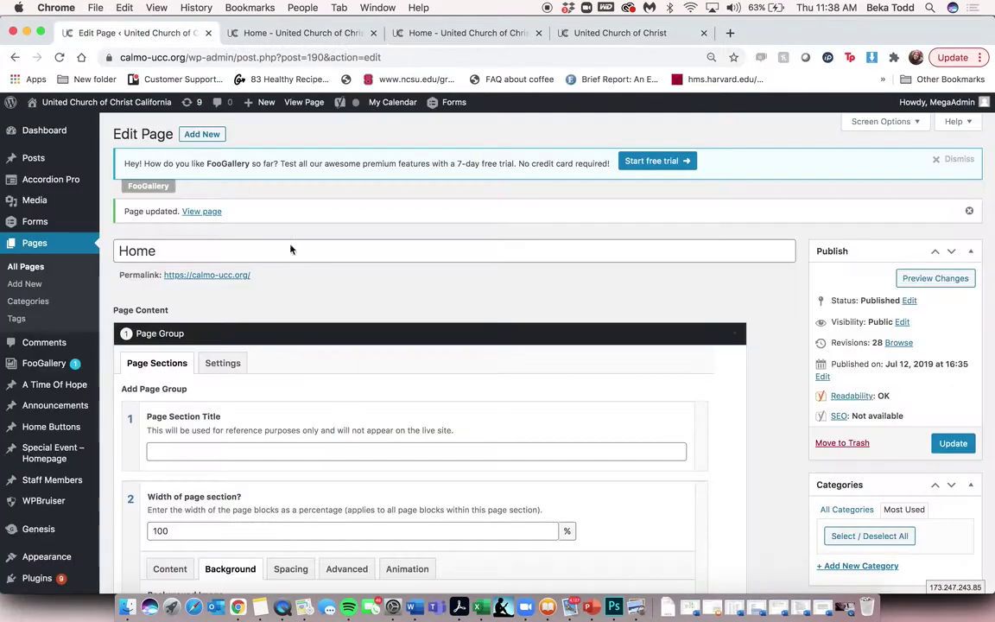
pyautogui.scroll(-5, 297, 259)
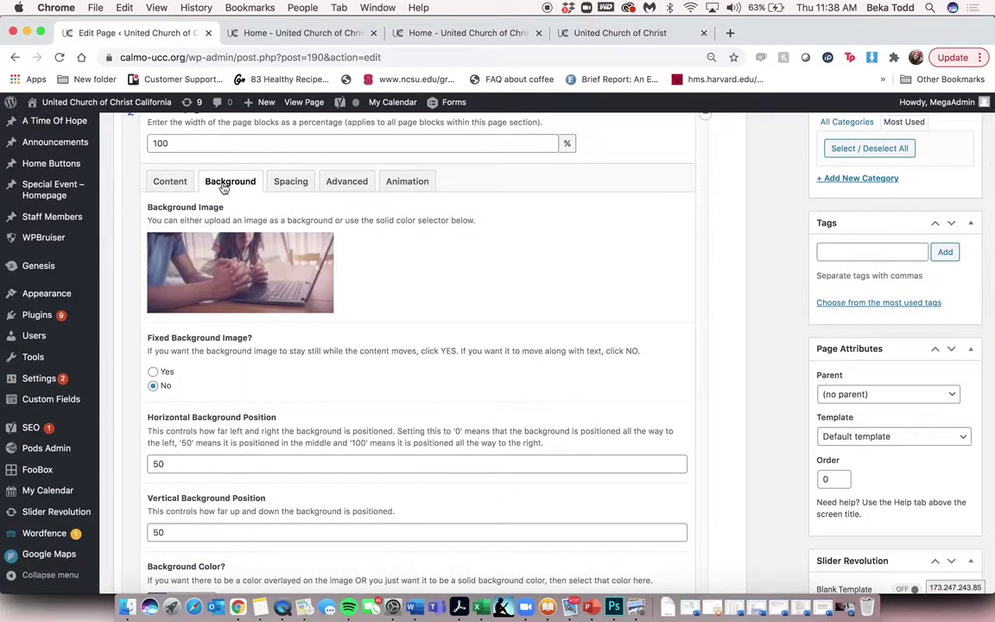
pyautogui.scroll(-3, 250, 333)
pyautogui.click(191, 353)
pyautogui.scroll(4, 233, 346)
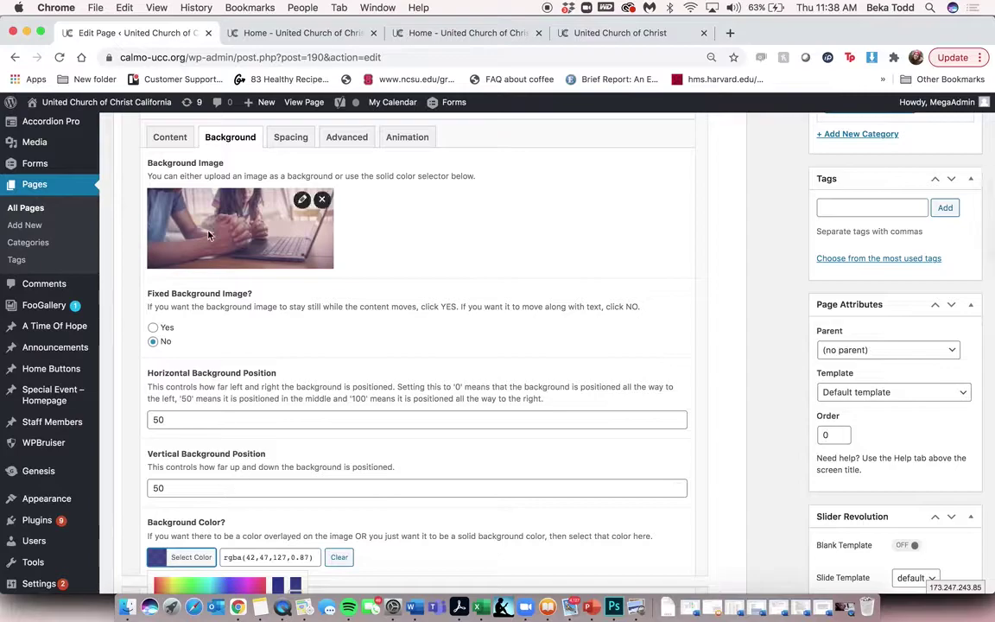
pyautogui.click(321, 200)
pyautogui.click(170, 138)
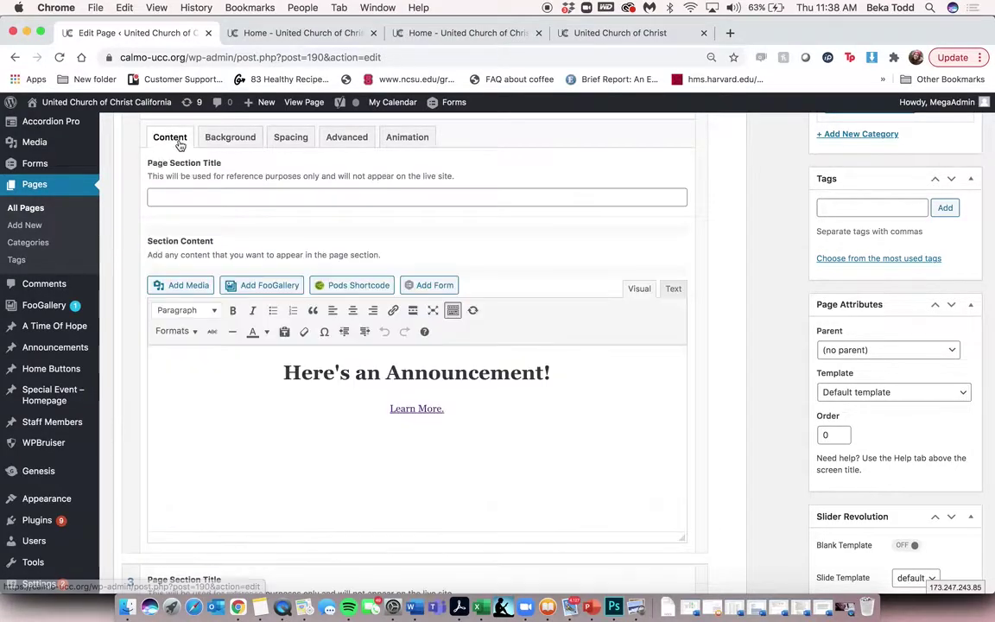
pyautogui.scroll(5, 445, 408)
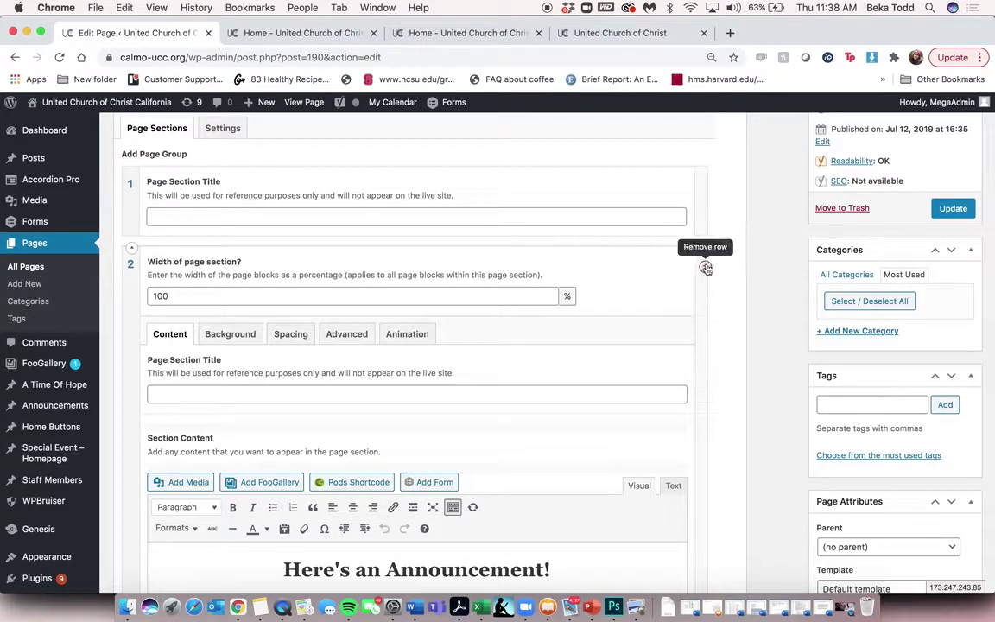
# Delete the announcement section from the Home page, update the page and reload the live Home page.
pyautogui.click(705, 266)
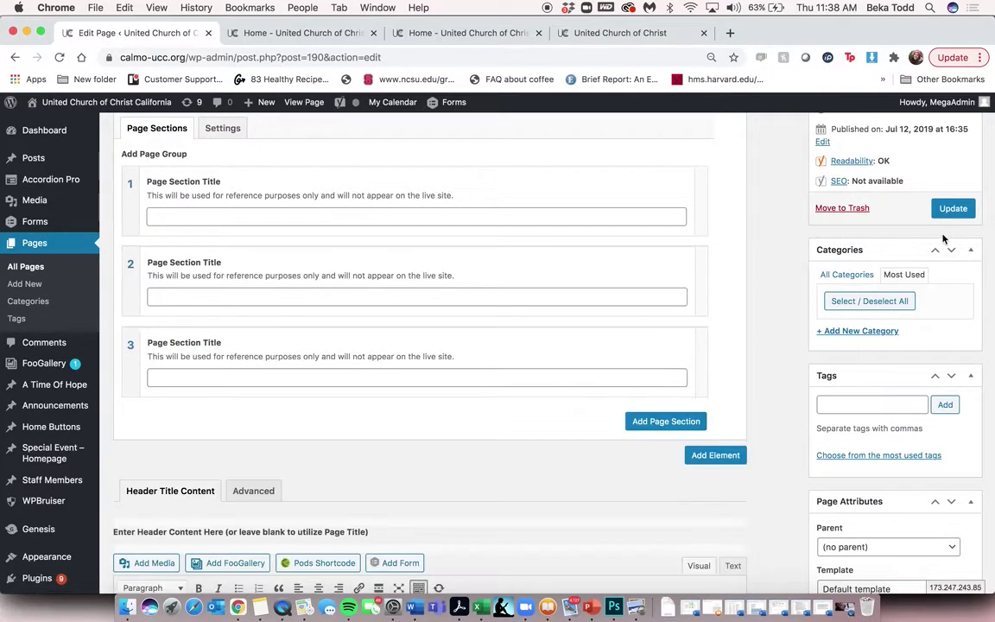
pyautogui.click(954, 209)
pyautogui.click(302, 33)
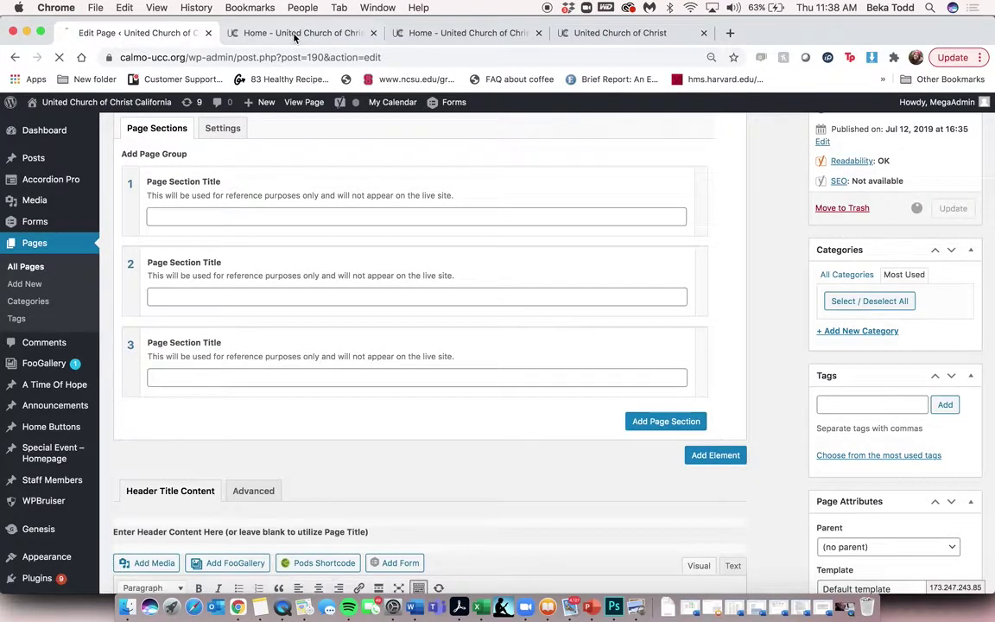
pyautogui.scroll(2, 406, 343)
pyautogui.scroll(-5, 409, 346)
pyautogui.scroll(-3, 407, 344)
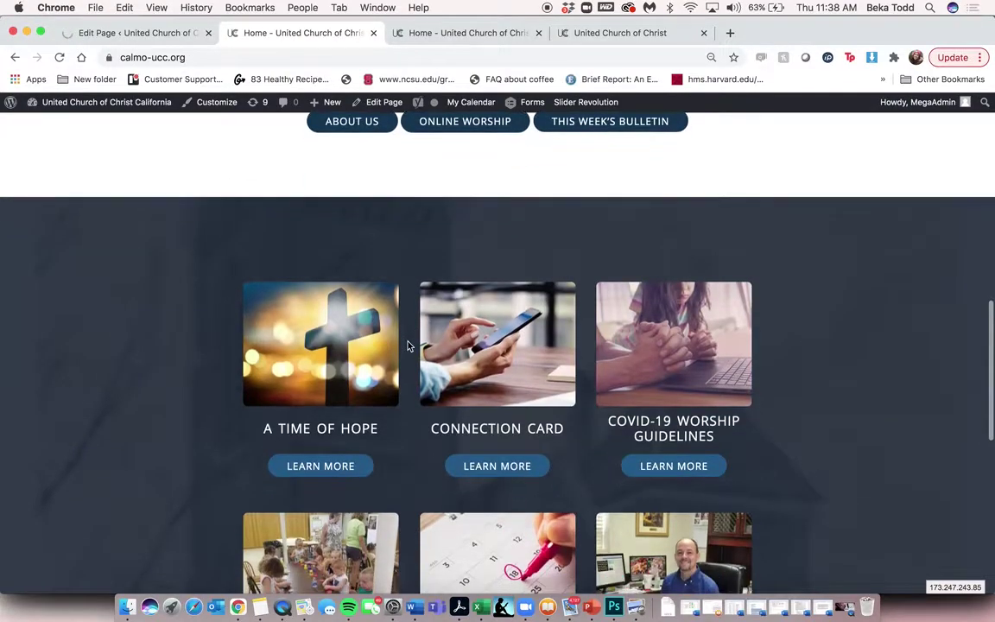
pyautogui.scroll(5, 405, 345)
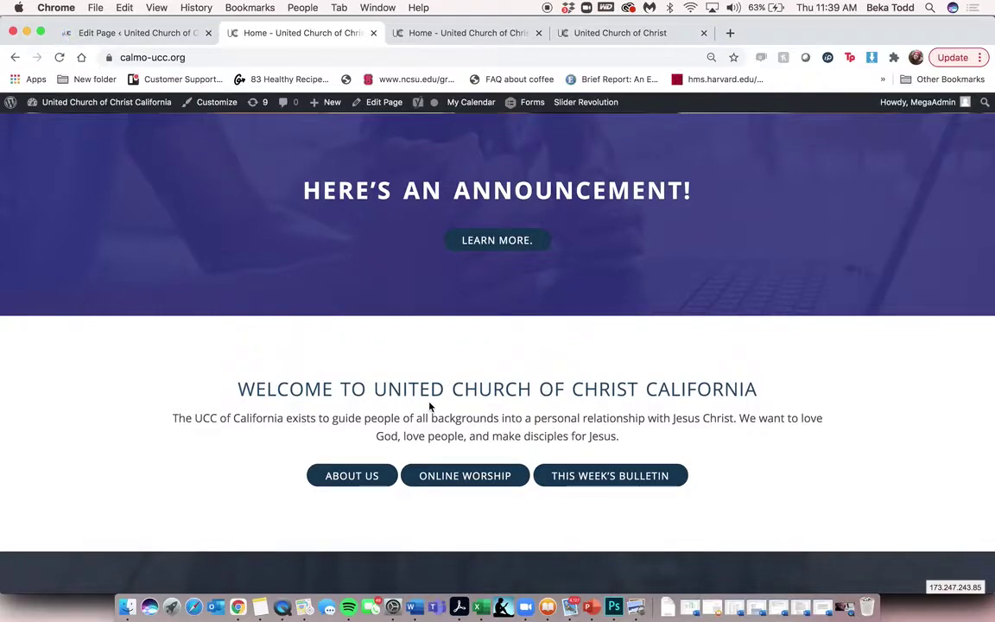
pyautogui.click(59, 57)
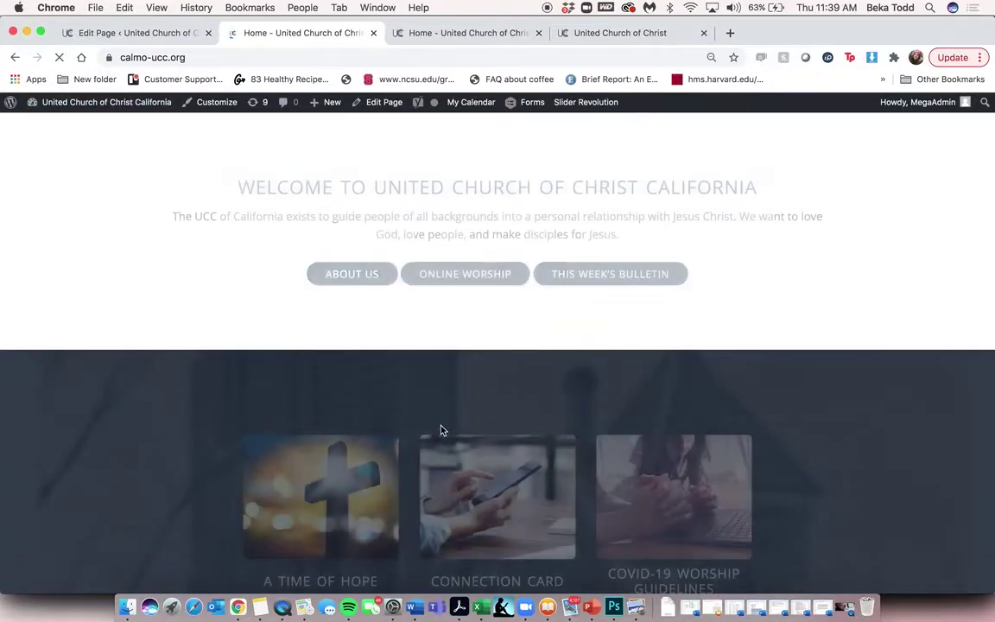
# In the Home page editor, expand the second page section and examine its welcome content and the sections below it.
pyautogui.click(132, 35)
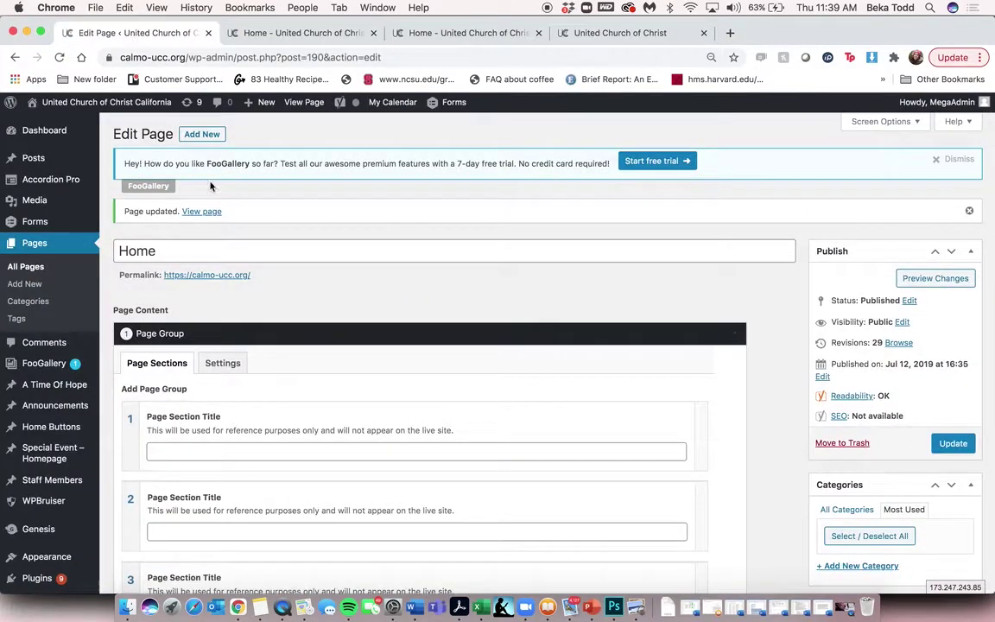
pyautogui.scroll(-5, 249, 255)
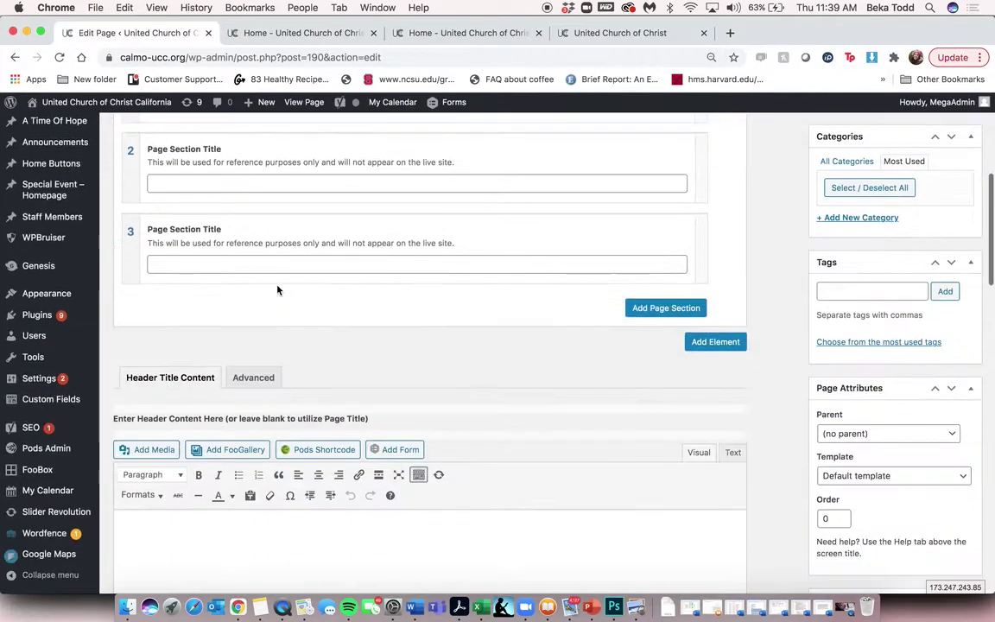
pyautogui.click(130, 135)
pyautogui.scroll(-3, 377, 415)
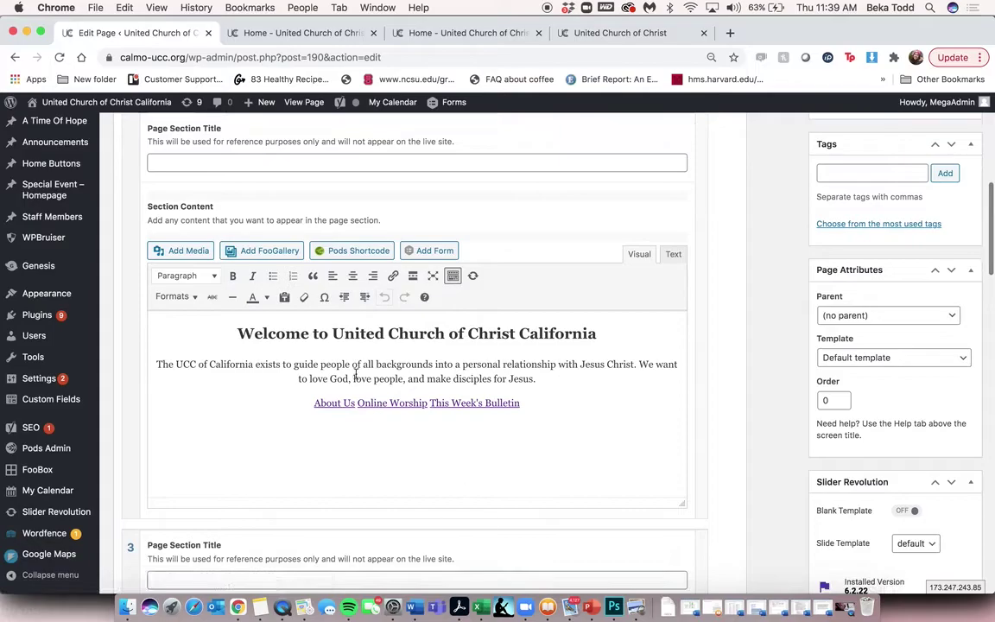
pyautogui.scroll(-4, 363, 389)
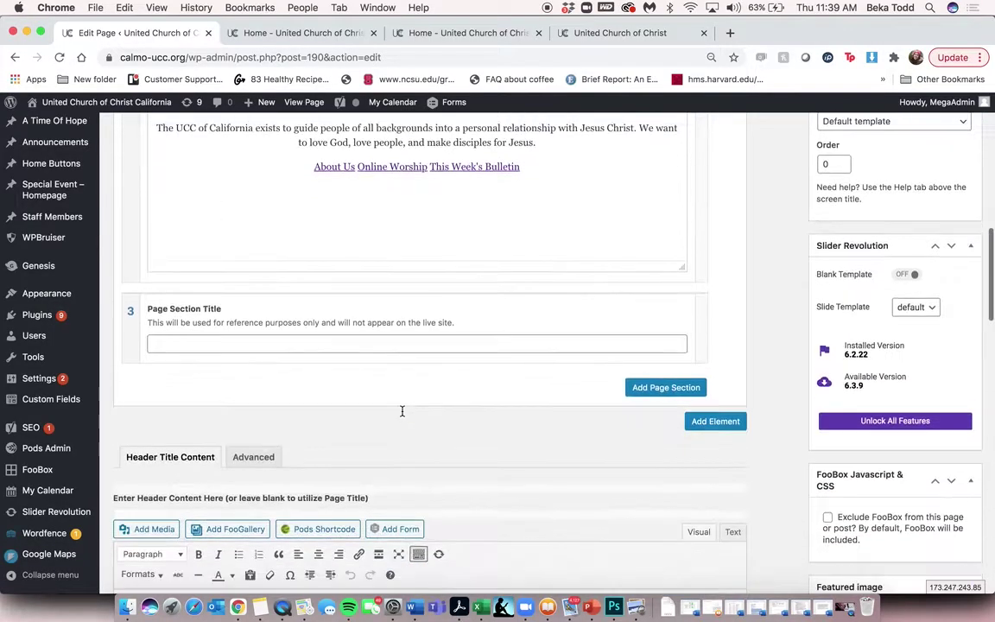
pyautogui.scroll(15, 361, 368)
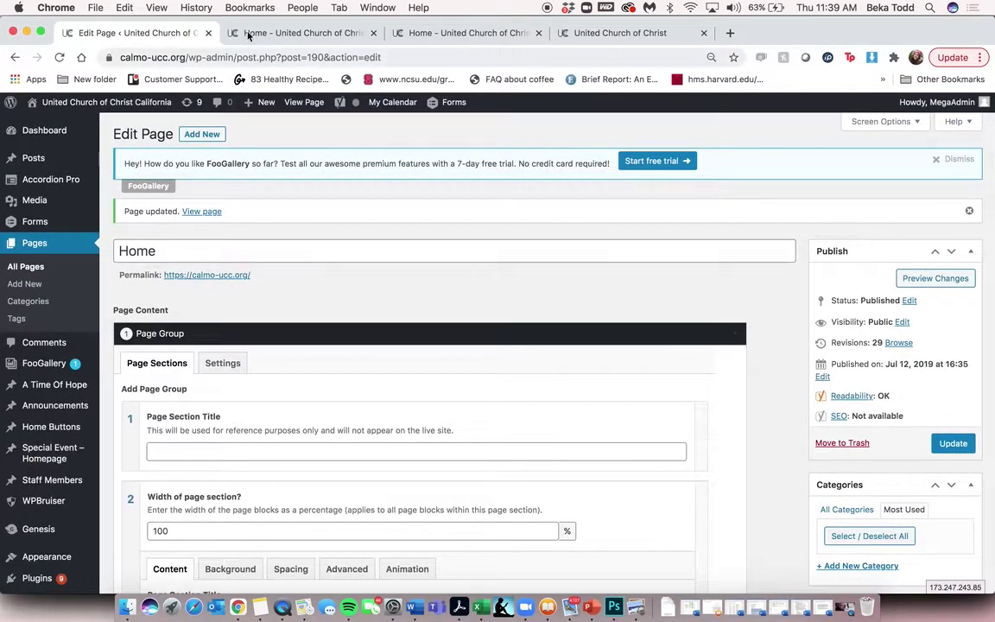
# Examine the welcome section and the grid of linked picture buttons on the live Home page.
pyautogui.click(246, 34)
pyautogui.scroll(-5, 350, 284)
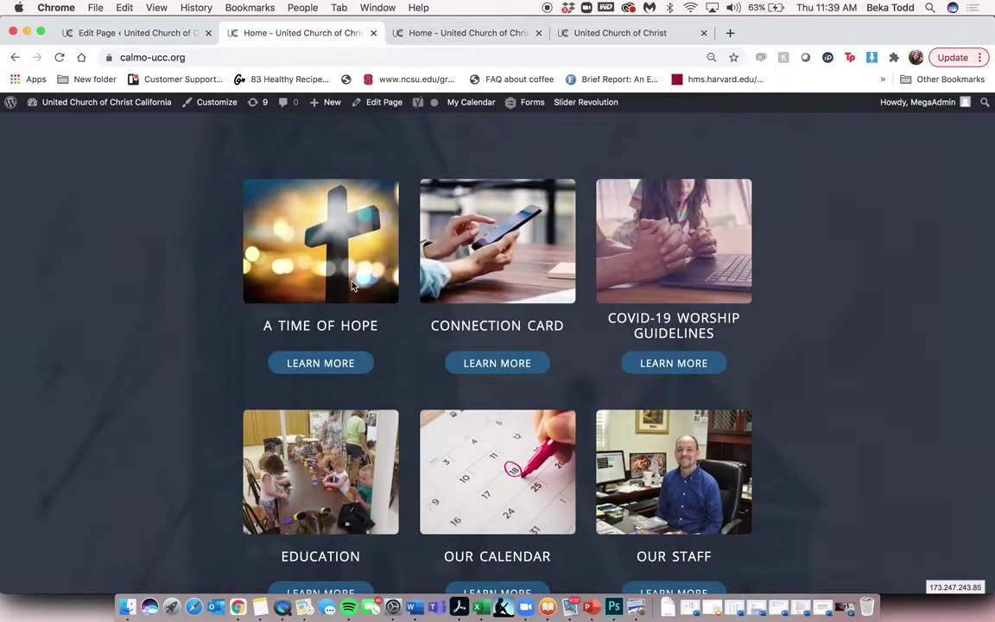
pyautogui.scroll(-3, 351, 284)
pyautogui.scroll(6, 355, 284)
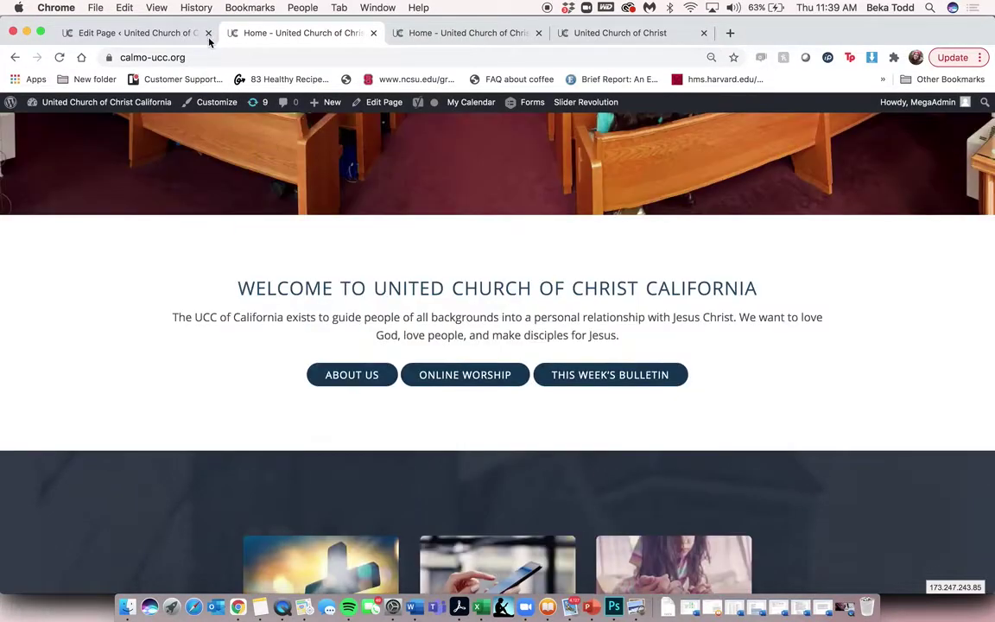
# Leave the Home page editor without saving and open the 2-14-21 A Time Of Hope audio entry, selecting its title.
pyautogui.click(157, 34)
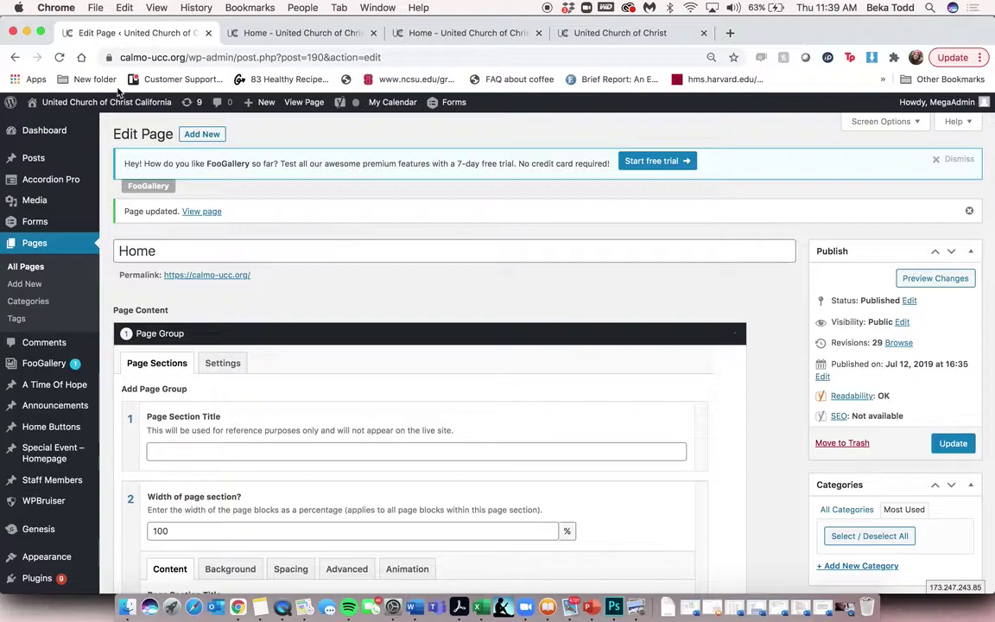
pyautogui.moveTo(45, 388)
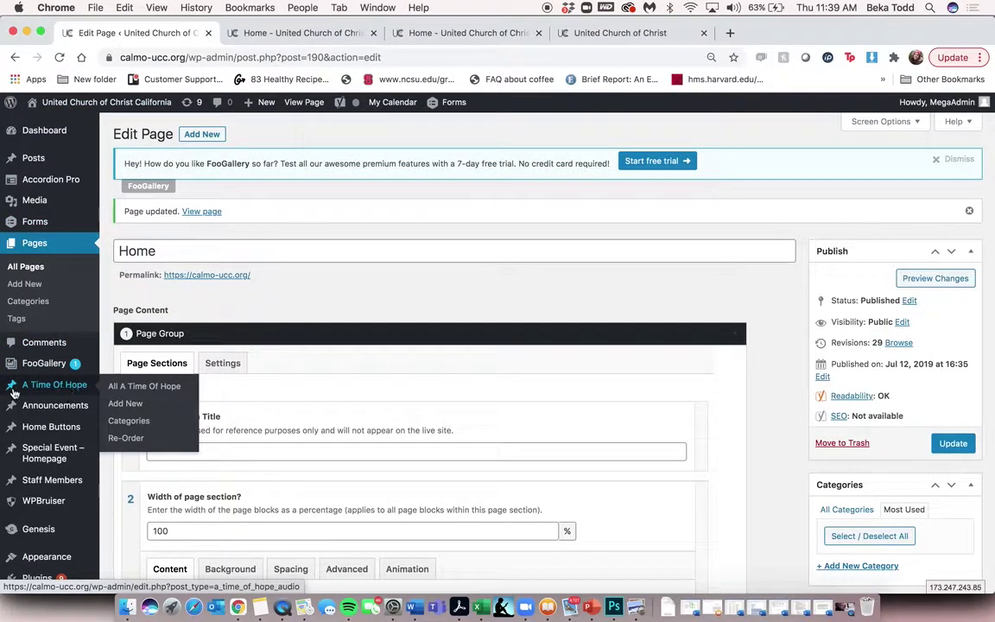
pyautogui.click(14, 390)
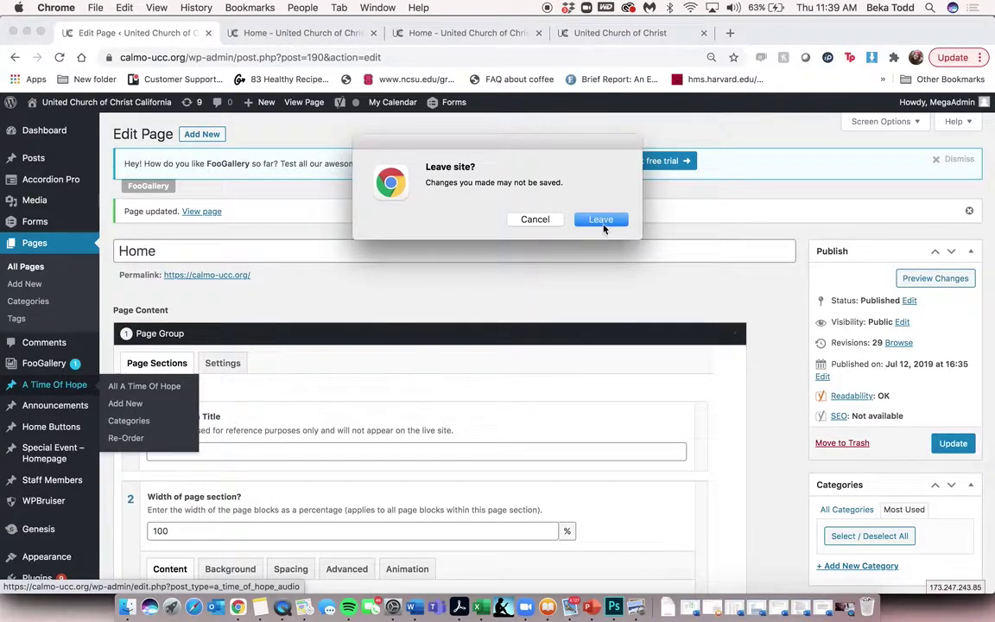
pyautogui.click(602, 221)
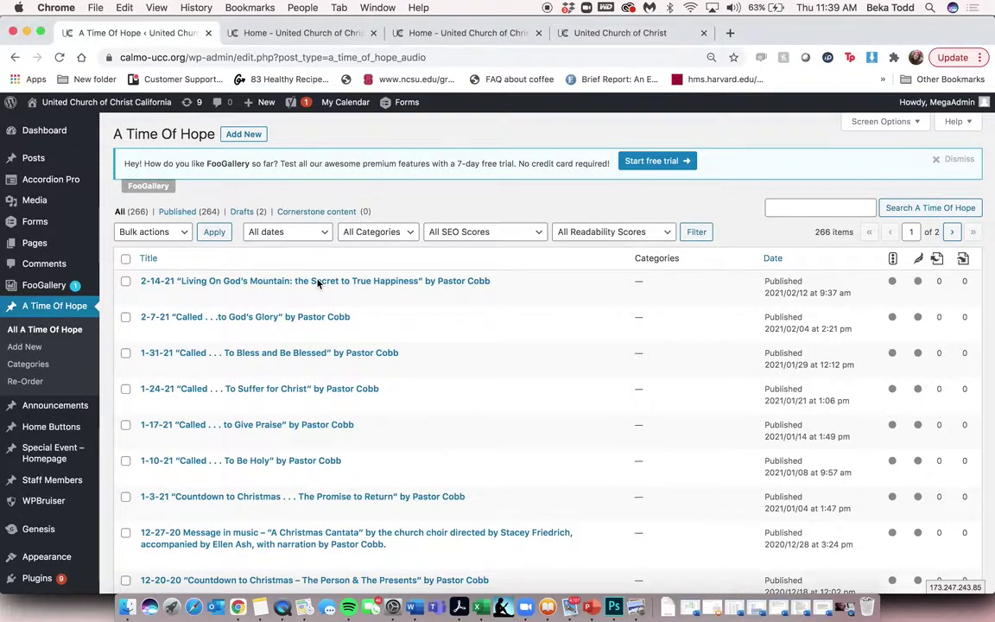
pyautogui.click(304, 285)
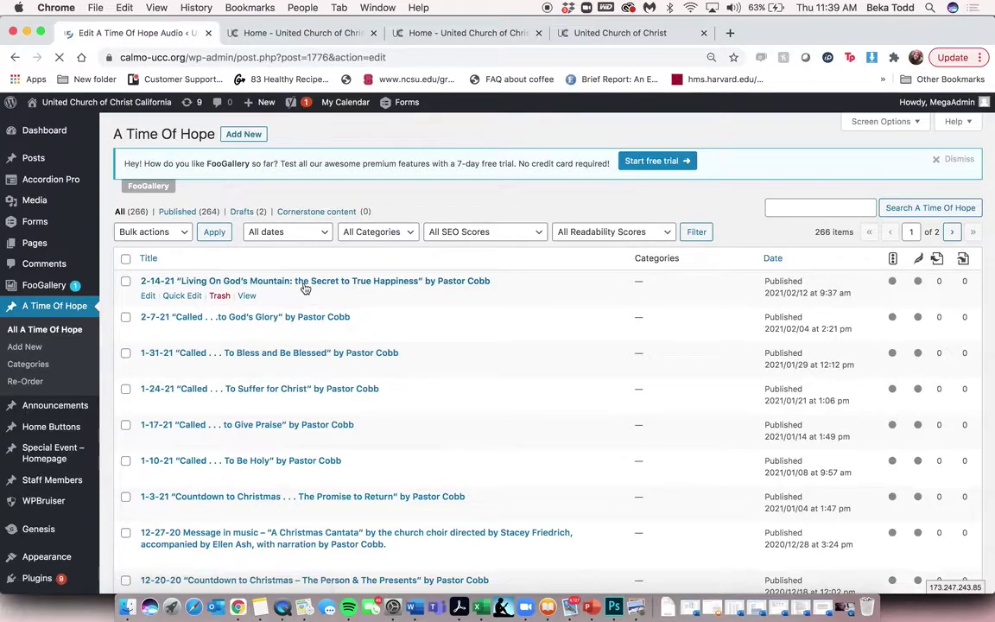
pyautogui.tripleClick(320, 251)
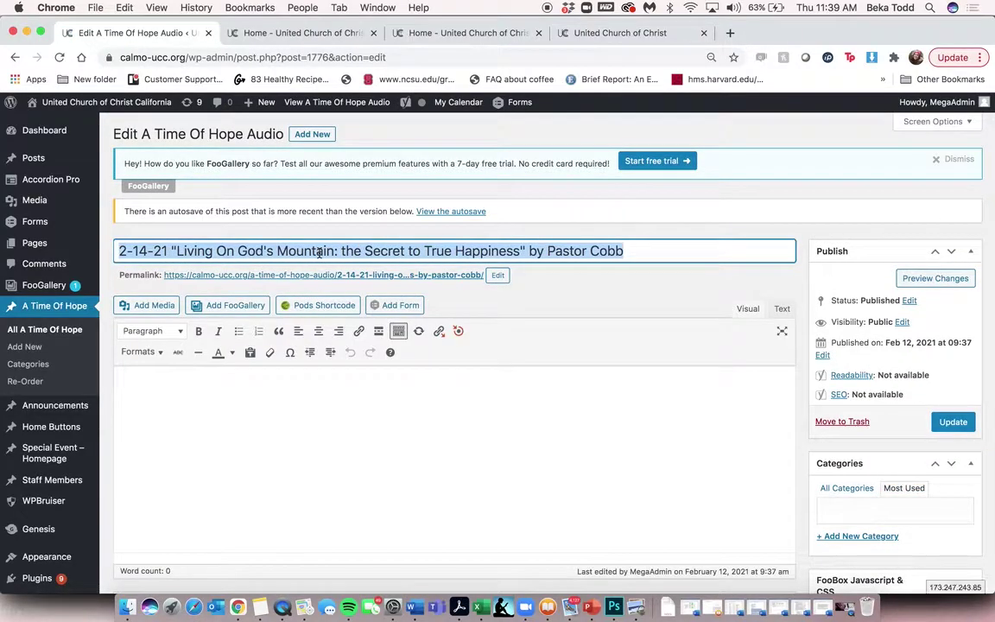
# Examine the upload and Media Library options for the entry's Audio File field, then close the dialog without attaching a file.
pyautogui.scroll(-5, 474, 254)
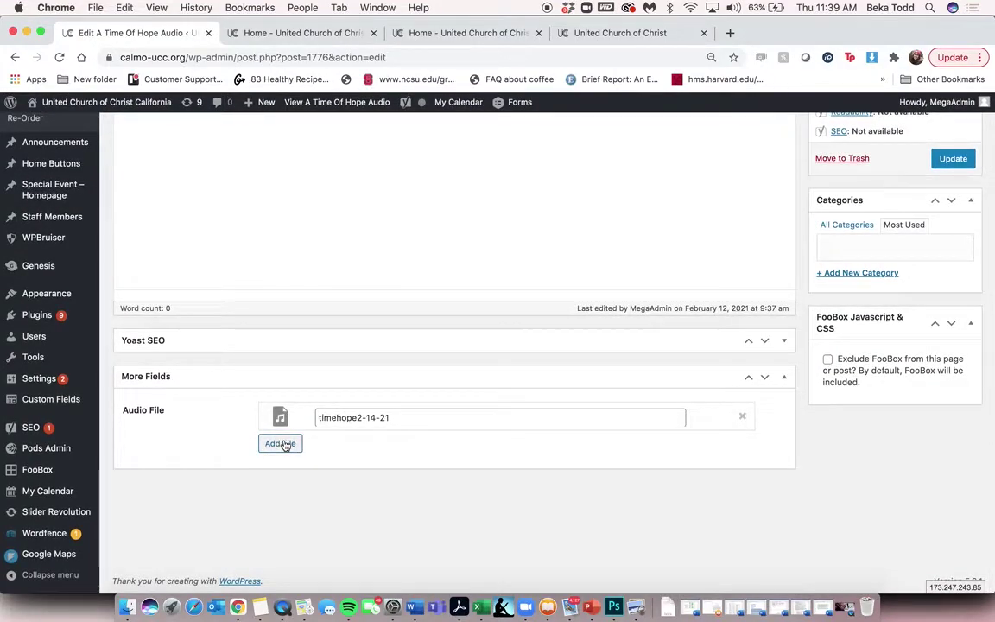
pyautogui.click(281, 443)
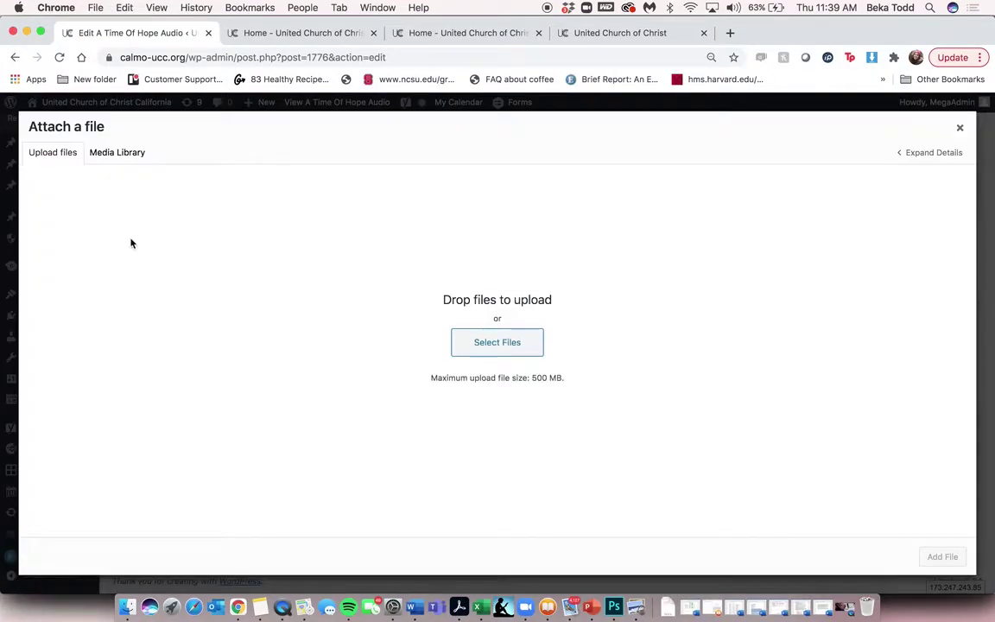
pyautogui.click(121, 158)
pyautogui.click(54, 158)
pyautogui.click(105, 153)
pyautogui.click(387, 261)
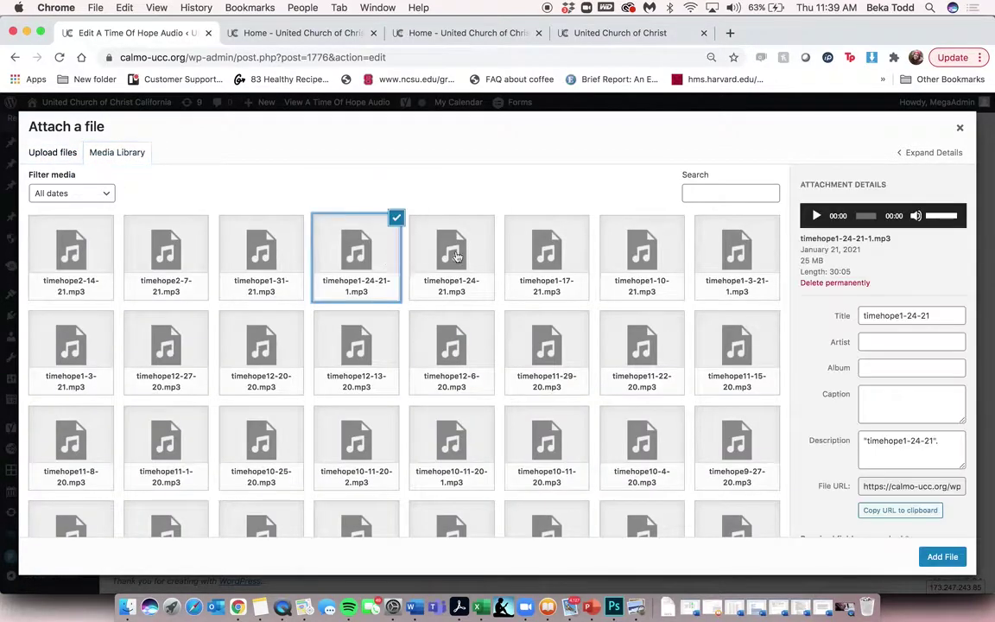
pyautogui.click(961, 130)
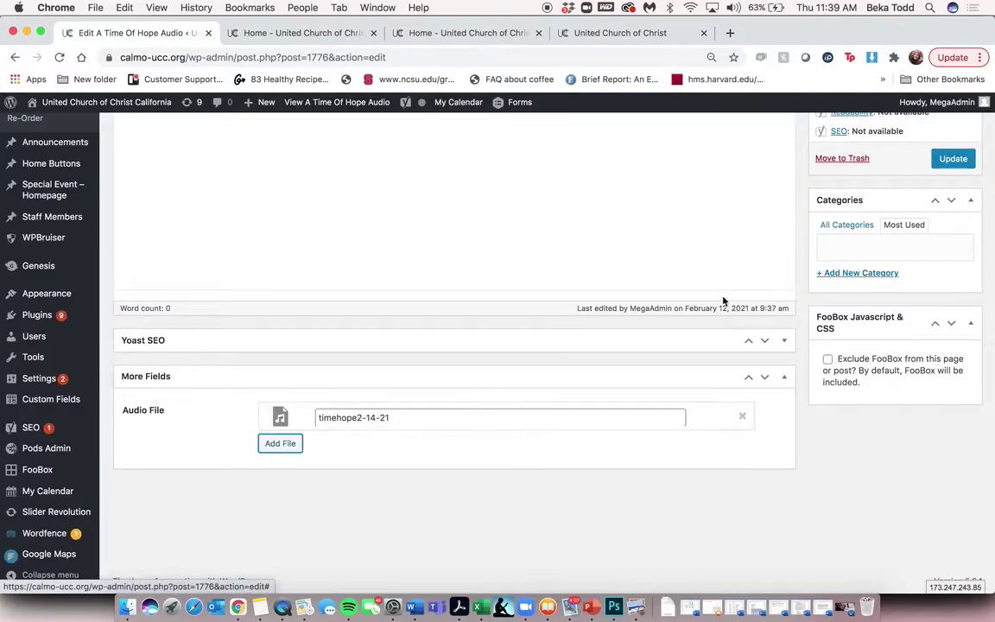
# Start a new A Time Of Hope audio entry and examine its title field and audio file upload dialog.
pyautogui.scroll(5, 528, 268)
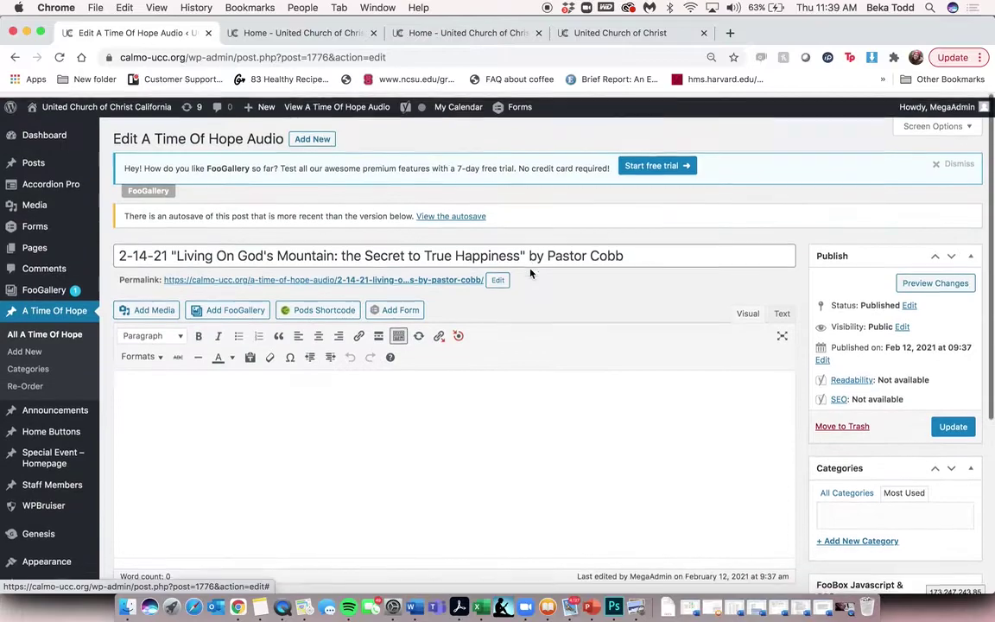
pyautogui.click(24, 347)
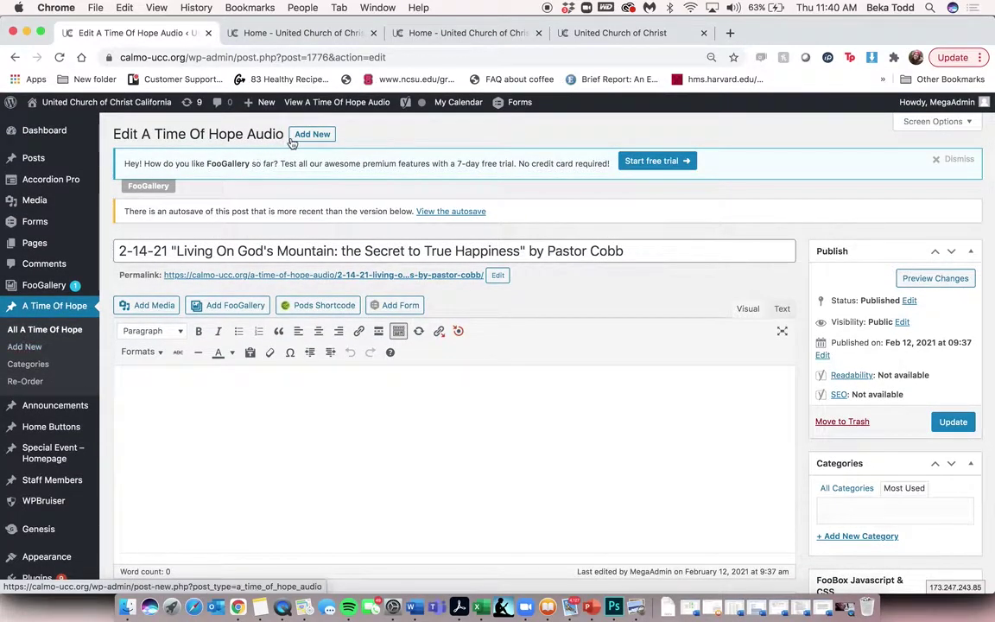
pyautogui.click(601, 219)
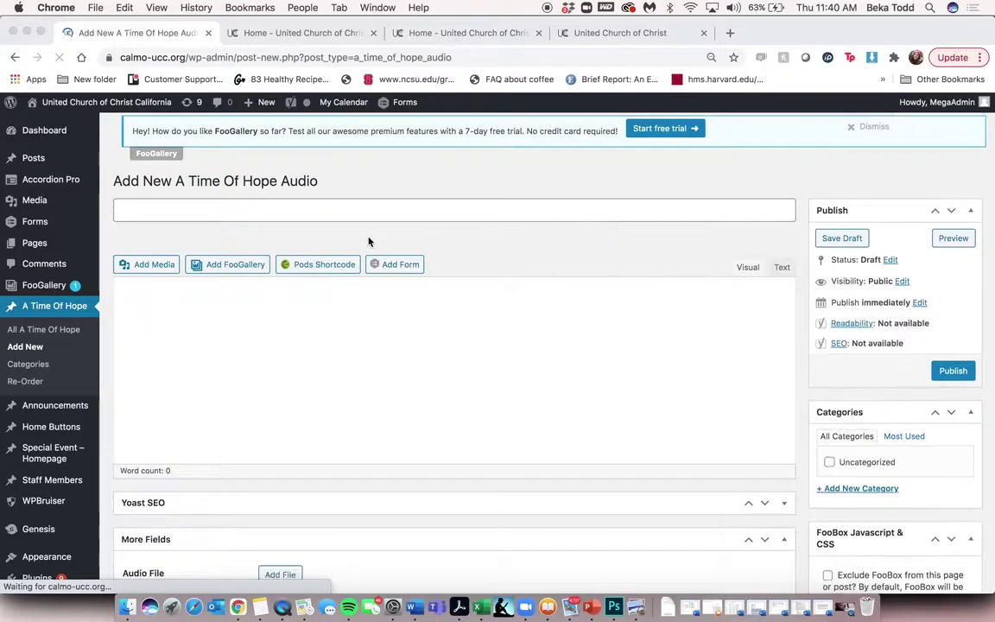
pyautogui.click(355, 219)
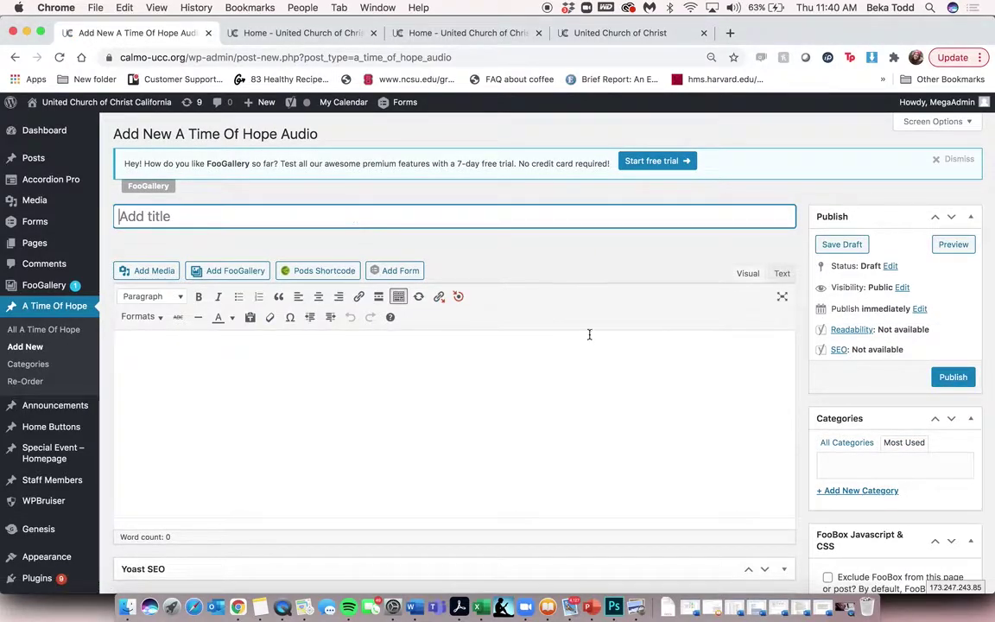
pyautogui.scroll(-6, 280, 438)
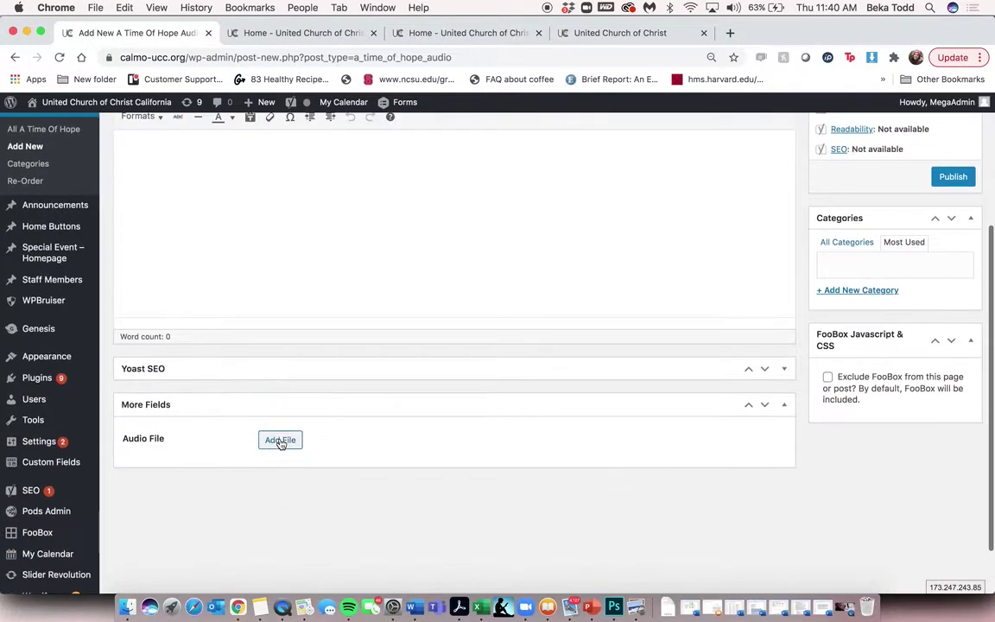
pyautogui.click(279, 415)
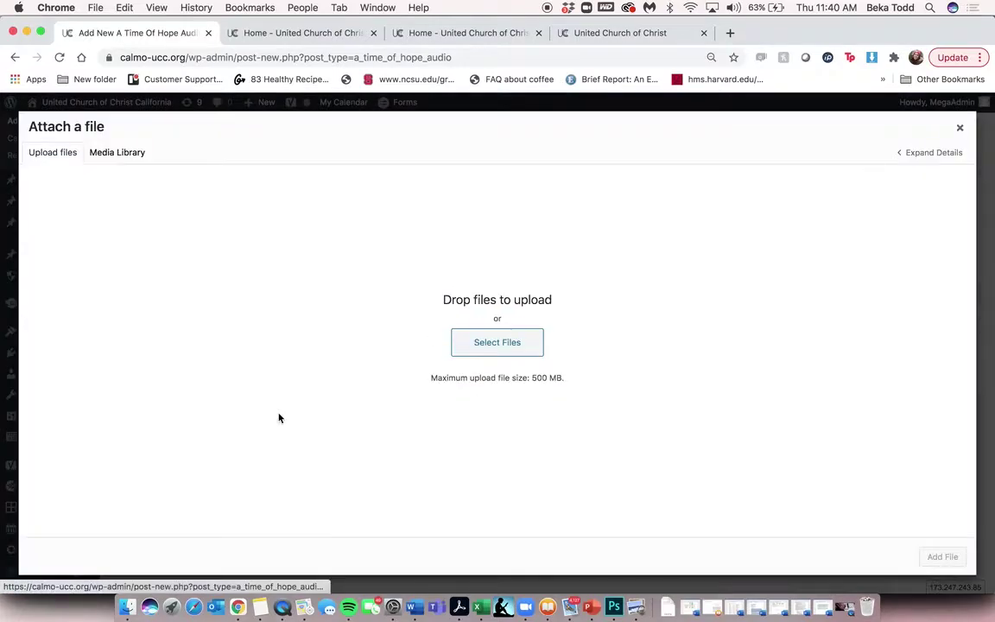
pyautogui.click(961, 126)
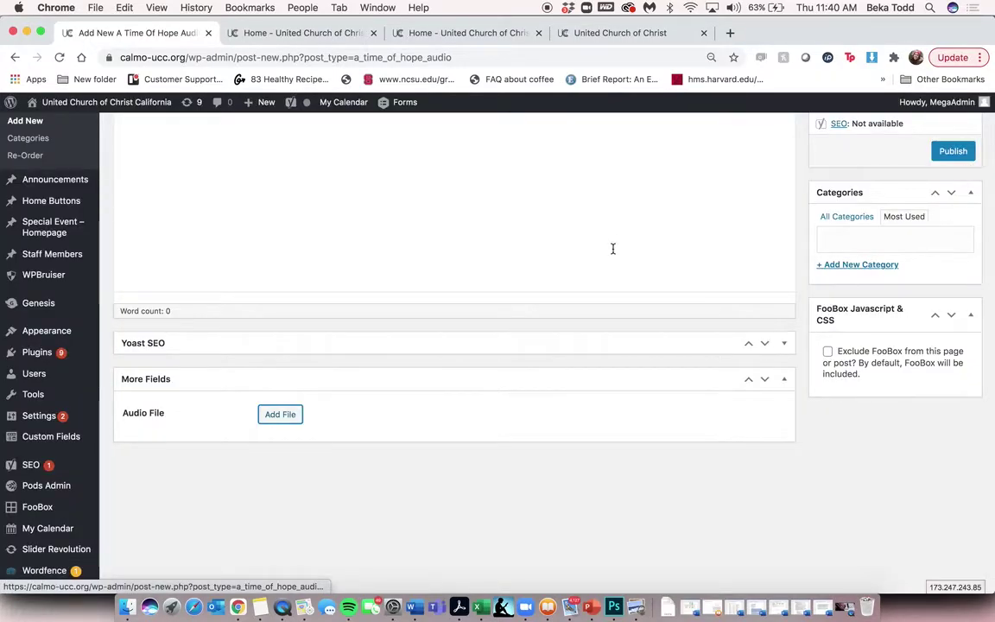
pyautogui.scroll(5, 612, 248)
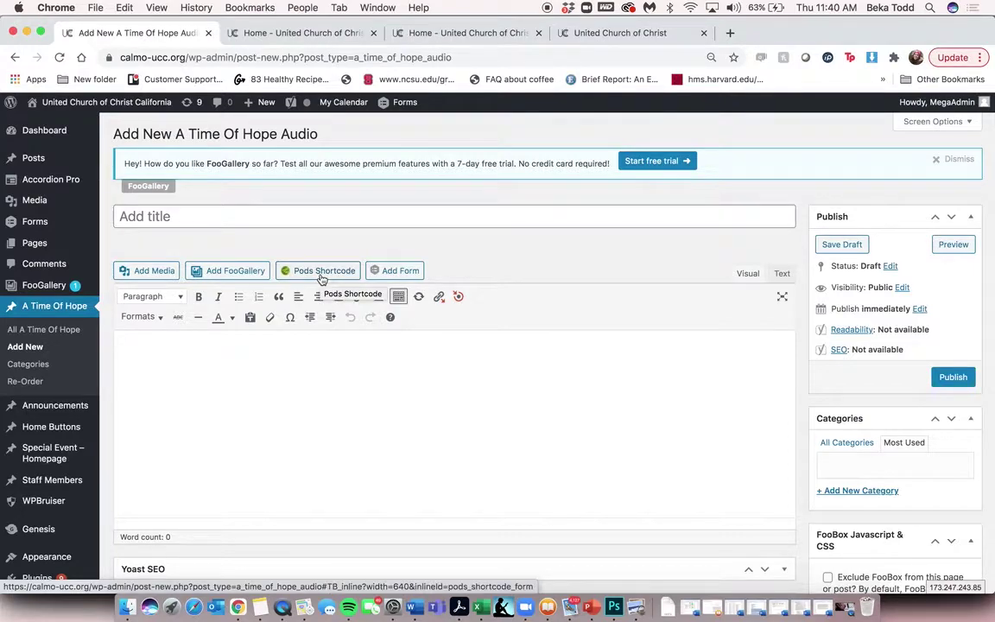
# Leave the new audio entry without saving and review the list of all Announcements.
pyautogui.click(55, 406)
pyautogui.click(607, 220)
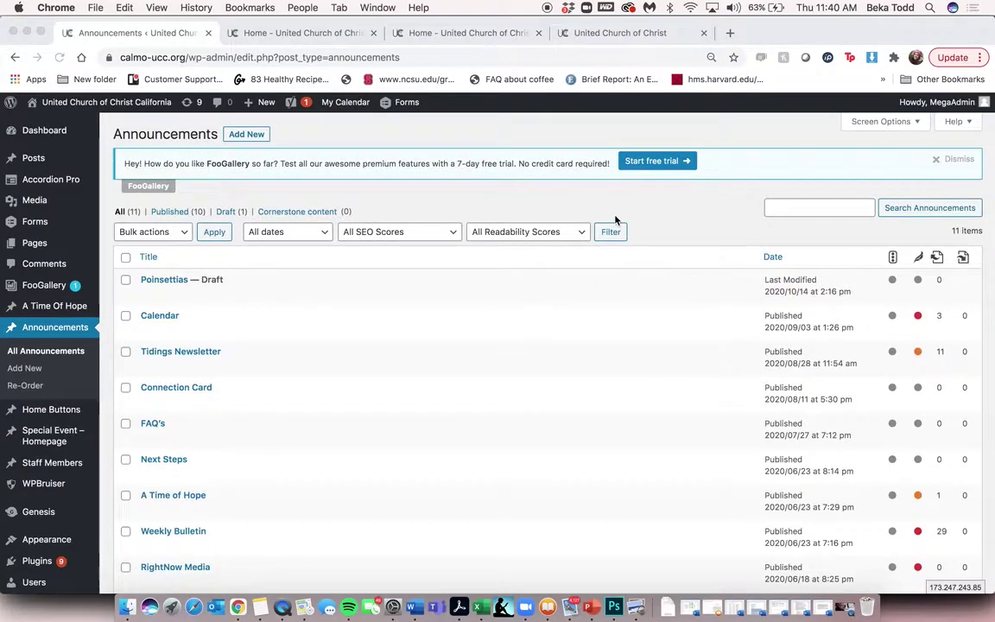
pyautogui.scroll(-5, 457, 363)
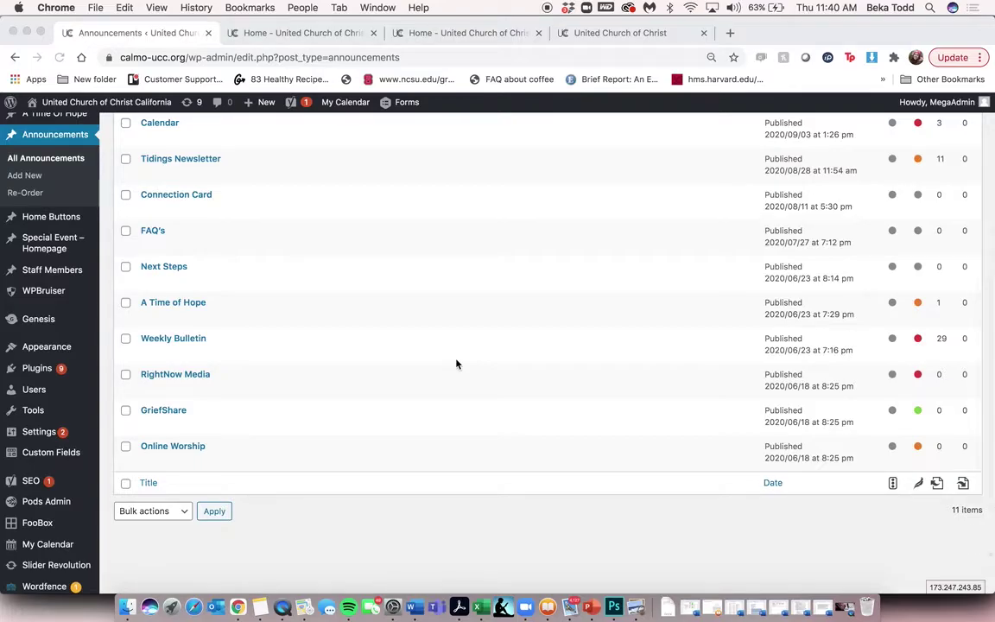
# Open the My UCC page on the live site and examine its grid of announcement tiles.
pyautogui.click(328, 33)
pyautogui.scroll(5, 701, 150)
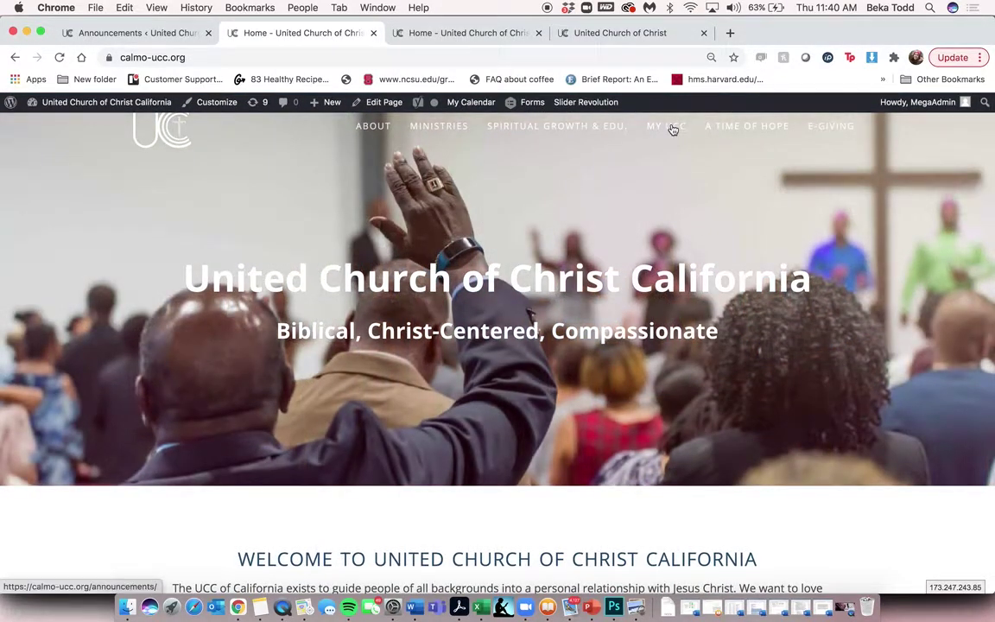
pyautogui.click(673, 129)
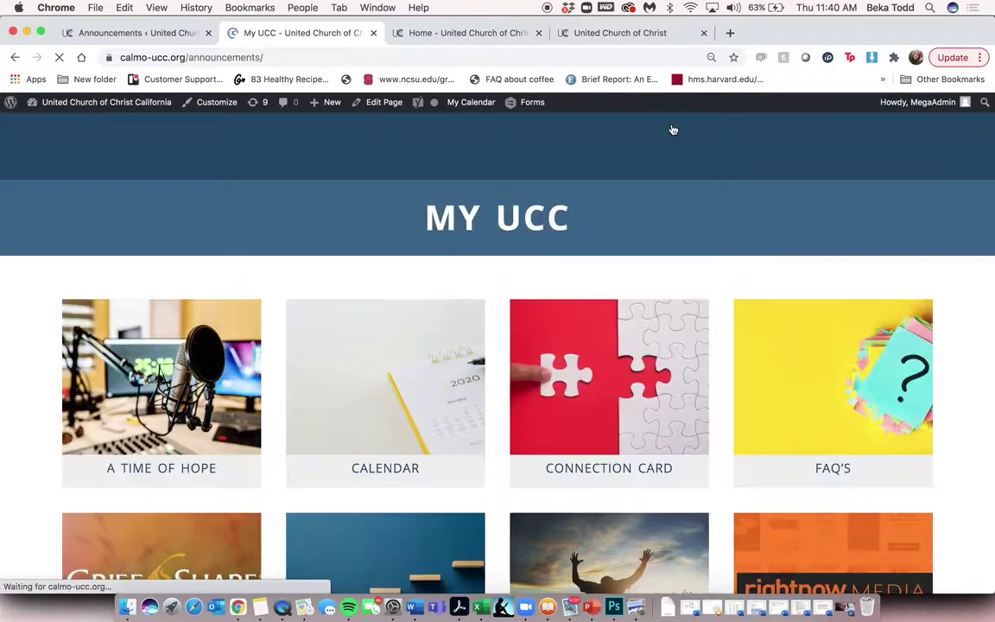
pyautogui.scroll(-5, 376, 229)
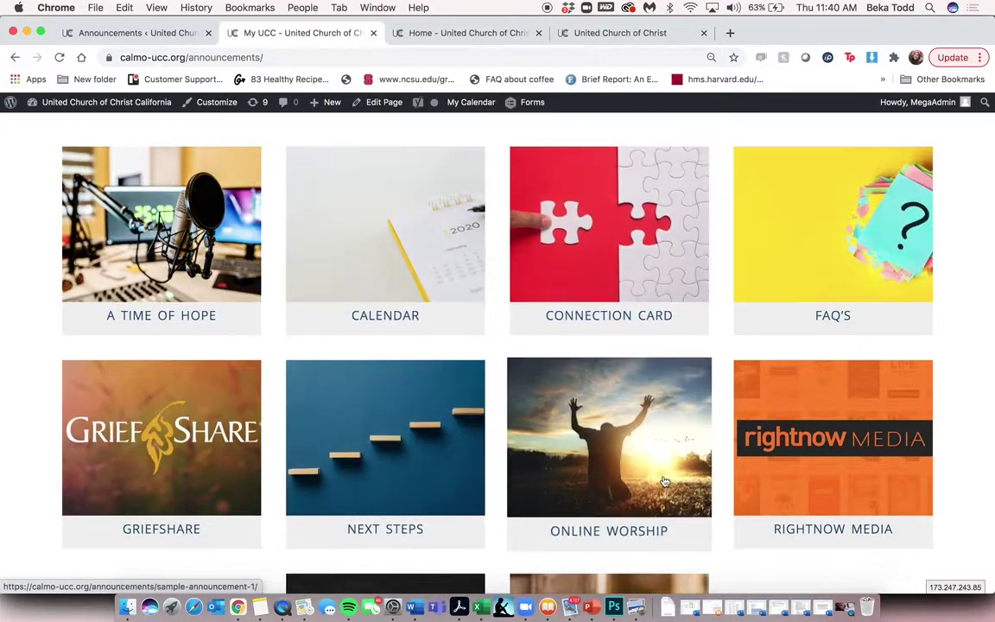
# View the PDF booklet that the Next Steps tile opens on the live My UCC page, then return to the tiles.
pyautogui.scroll(-3, 664, 481)
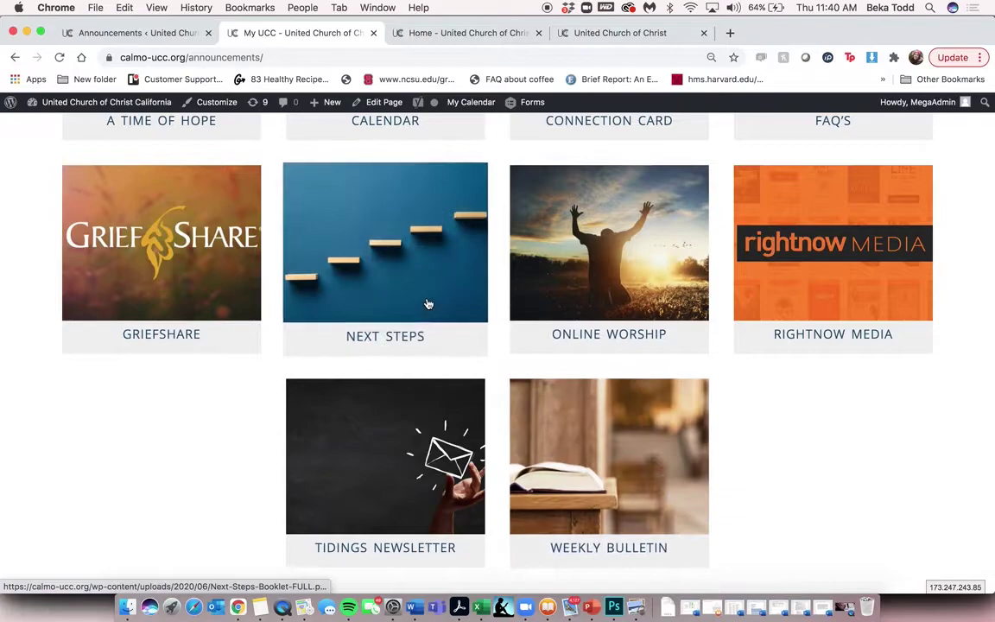
pyautogui.click(429, 303)
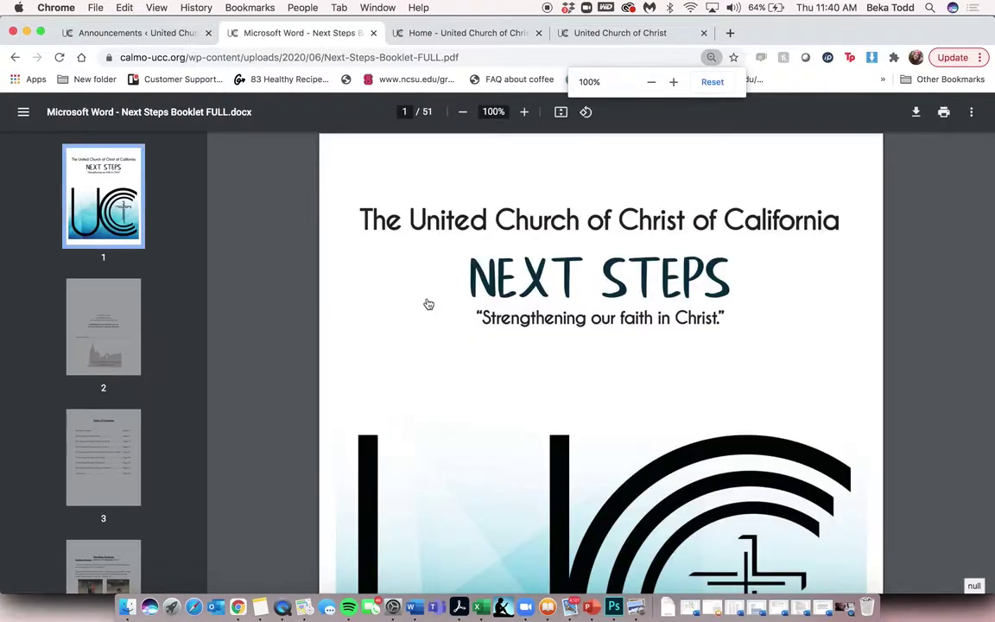
pyautogui.hscroll(-5, 428, 303)
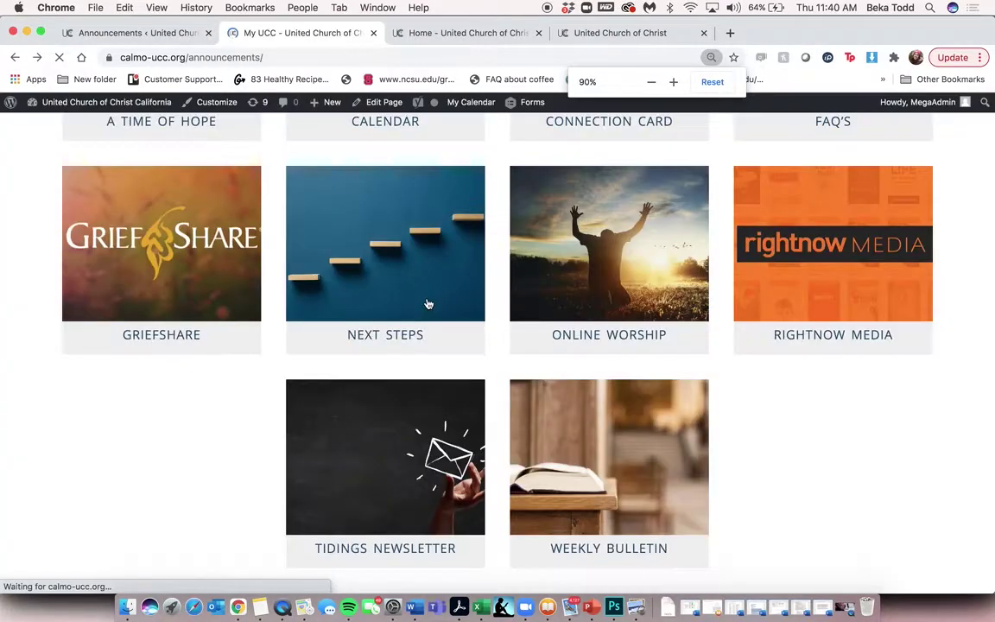
# View the GriefShare announcement's own page from its live tile, then return to the My UCC grid.
pyautogui.click(197, 271)
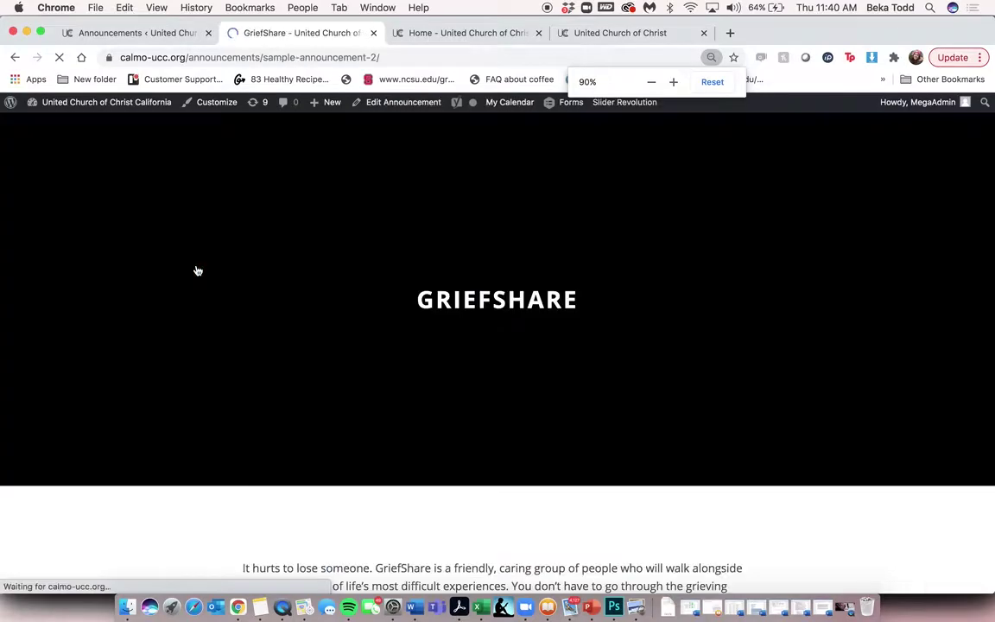
pyautogui.scroll(-10, 197, 272)
pyautogui.scroll(3, 198, 271)
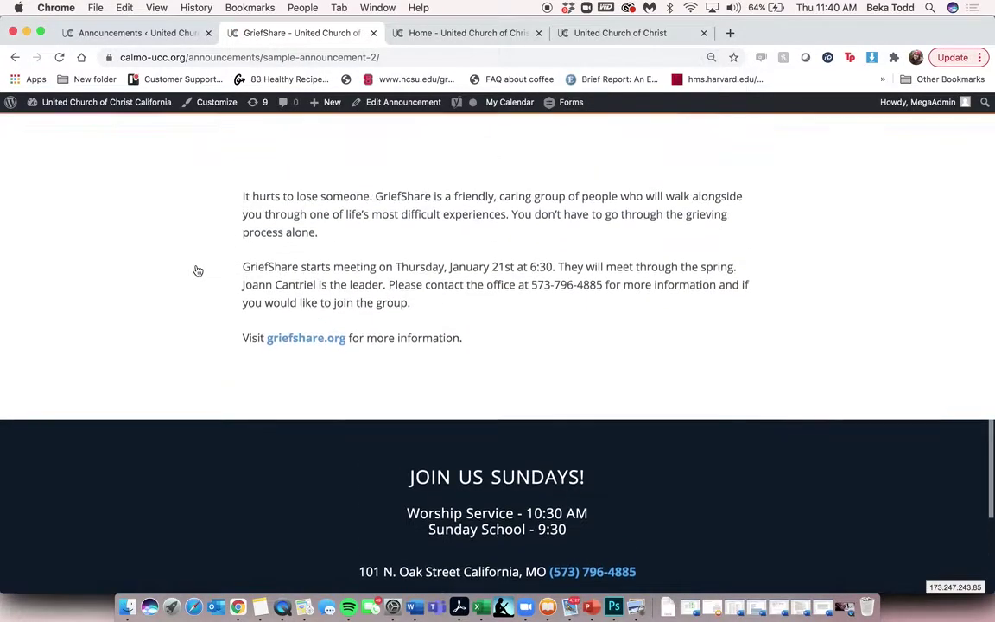
pyautogui.hscroll(-5, 198, 271)
# Return to the admin list of announcements and open the Weekly Bulletin announcement for editing.
pyautogui.click(143, 32)
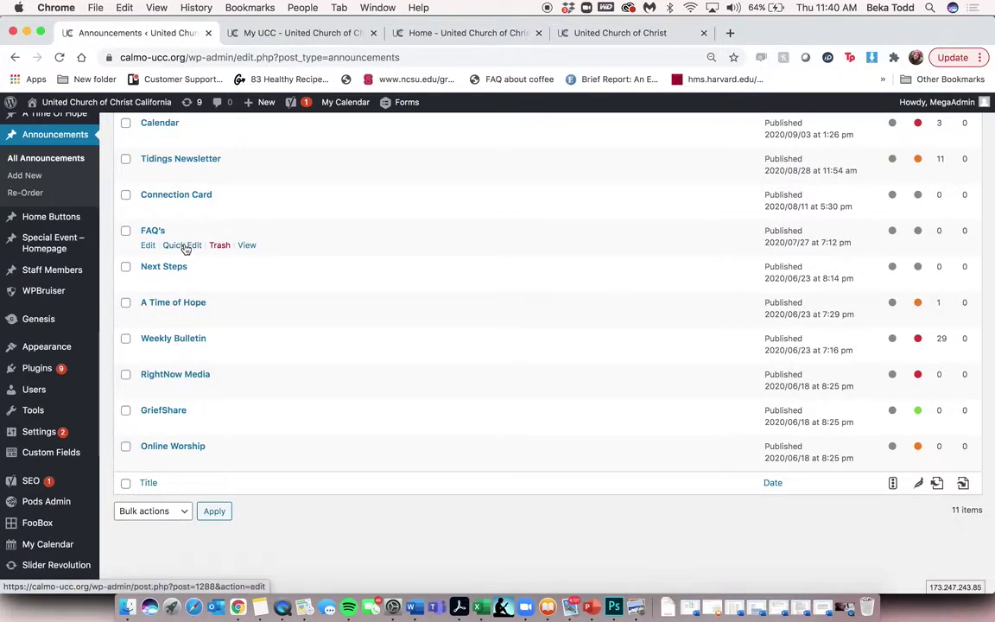
pyautogui.scroll(5, 167, 245)
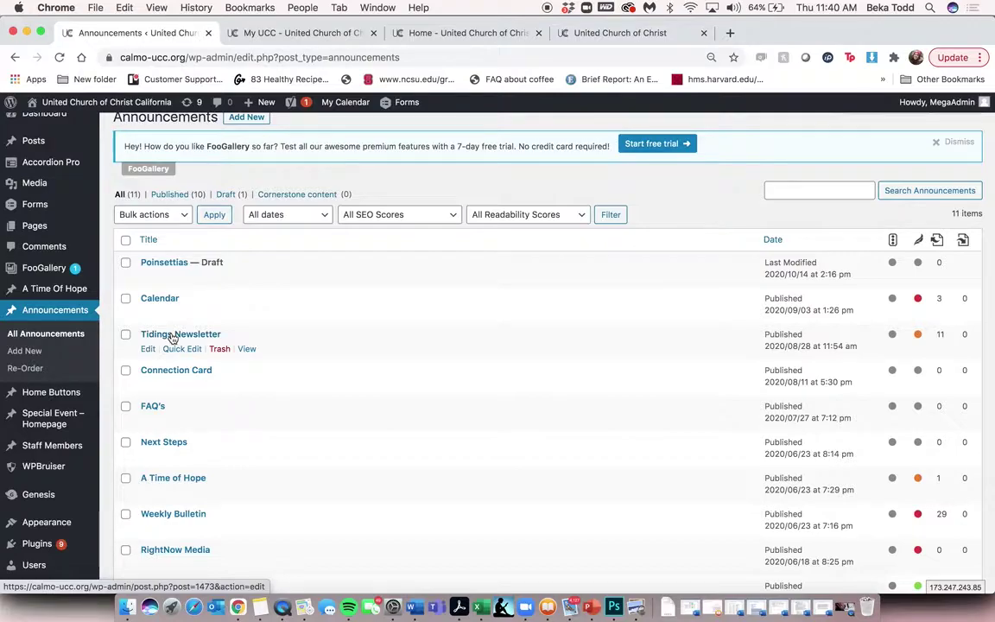
pyautogui.scroll(-4, 172, 339)
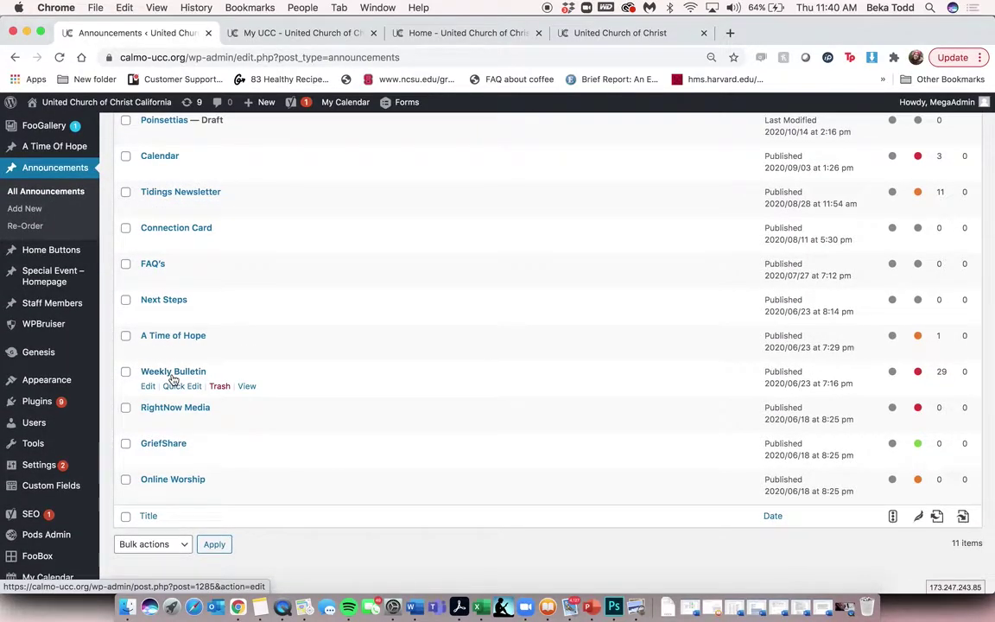
pyautogui.click(172, 374)
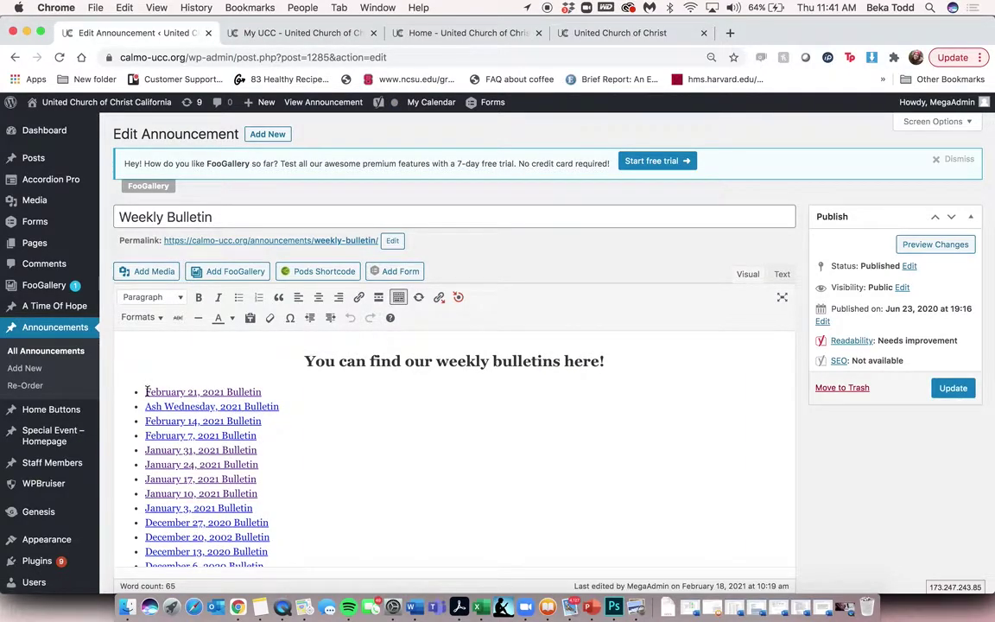
# Add a bullet reading "Date goes here" above the February 21, 2021 Bulletin entry in the announcement body.
pyautogui.click(147, 391)
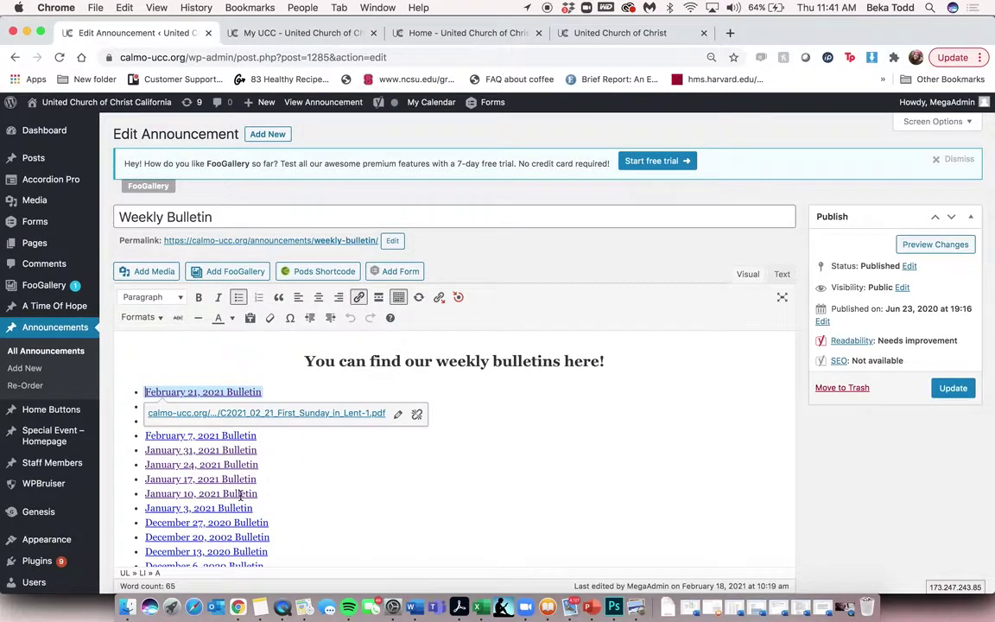
pyautogui.press('Return')
pyautogui.press('Up')
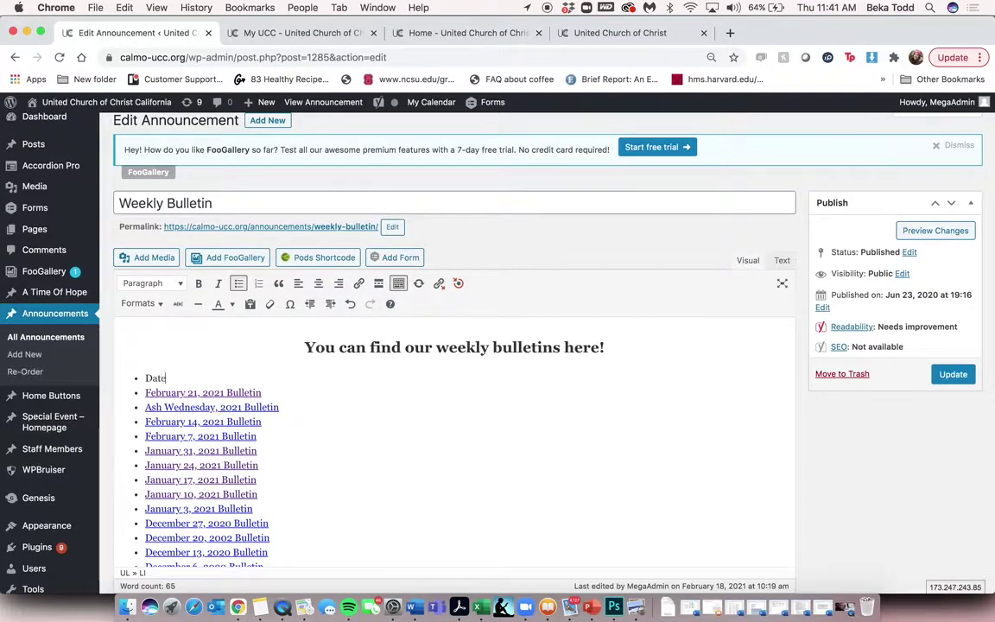
pyautogui.write('Date goes here')
# Copy the file URL of C2021_02_21_First_Sunday_in_Lent-1.pdf from the Media Library and close the library without inserting the file.
pyautogui.click(151, 263)
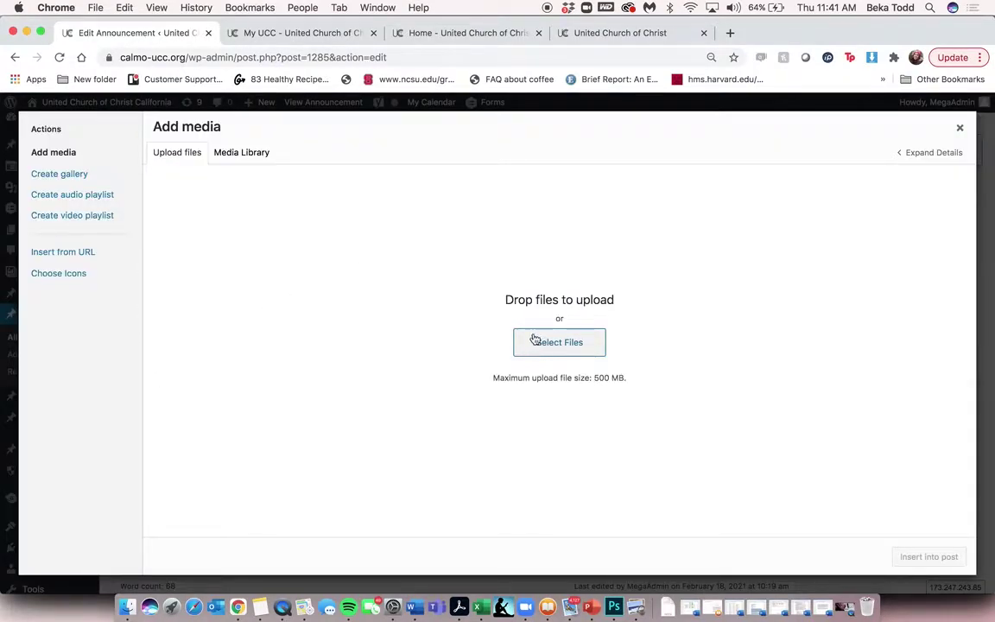
pyautogui.click(251, 157)
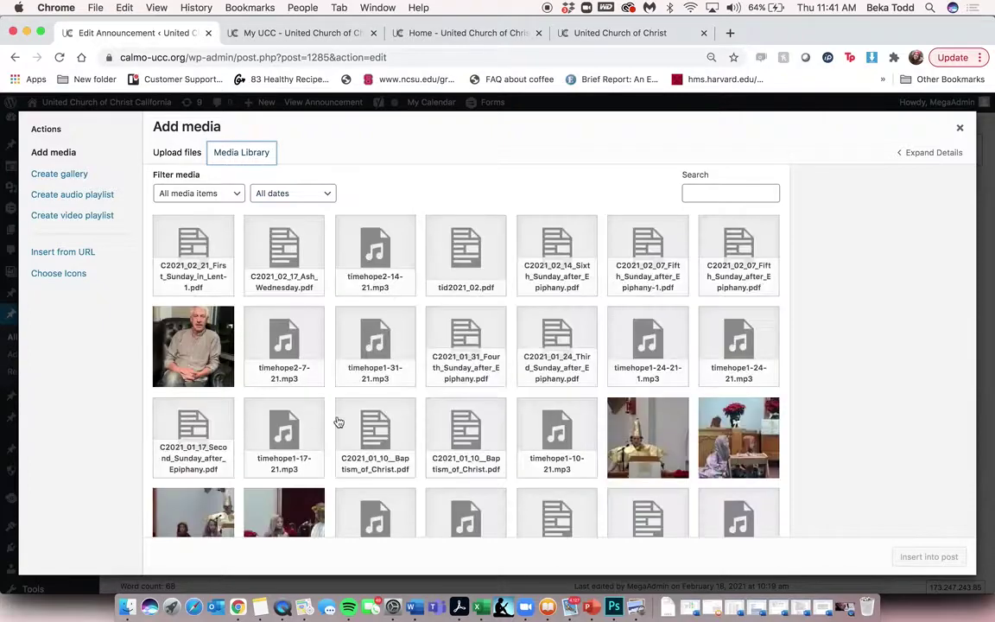
pyautogui.click(196, 259)
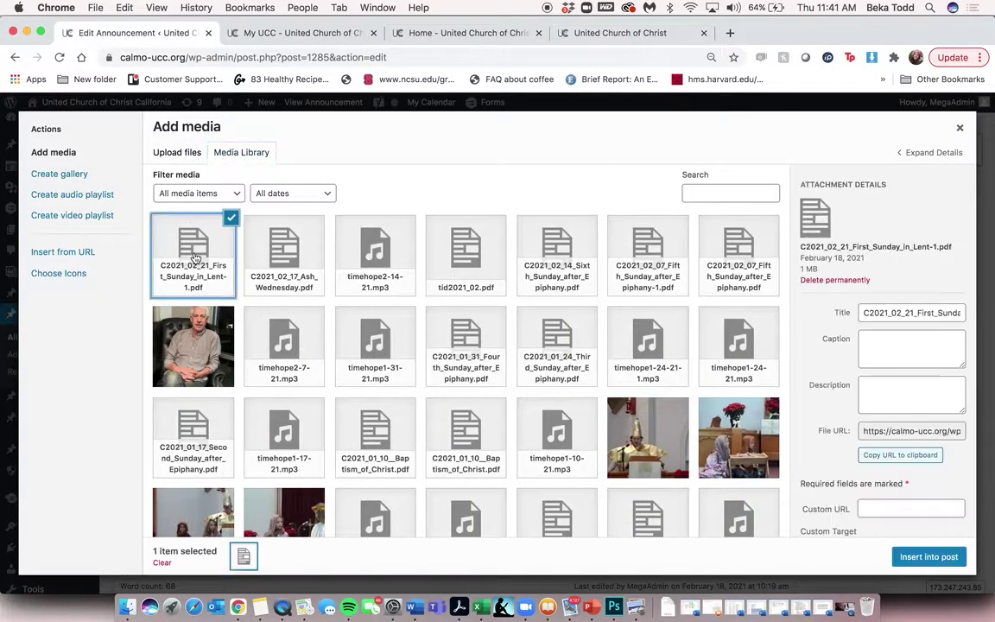
pyautogui.click(930, 459)
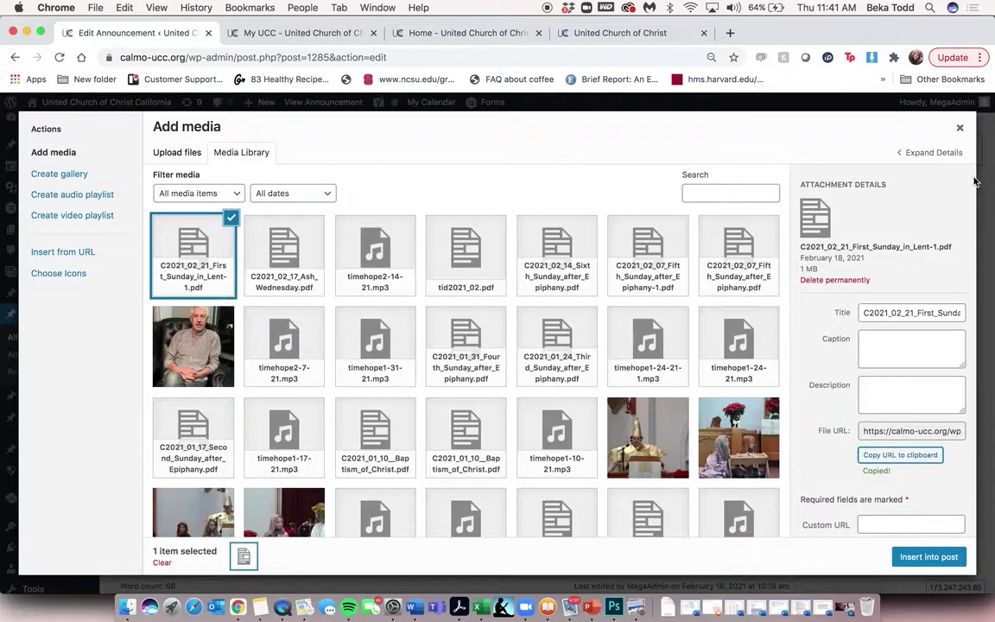
pyautogui.click(959, 128)
# Link the "Date goes here" bullet to the copied URL of C2021_02_21_First_Sunday_in_Lent-1.pdf.
pyautogui.tripleClick(205, 378)
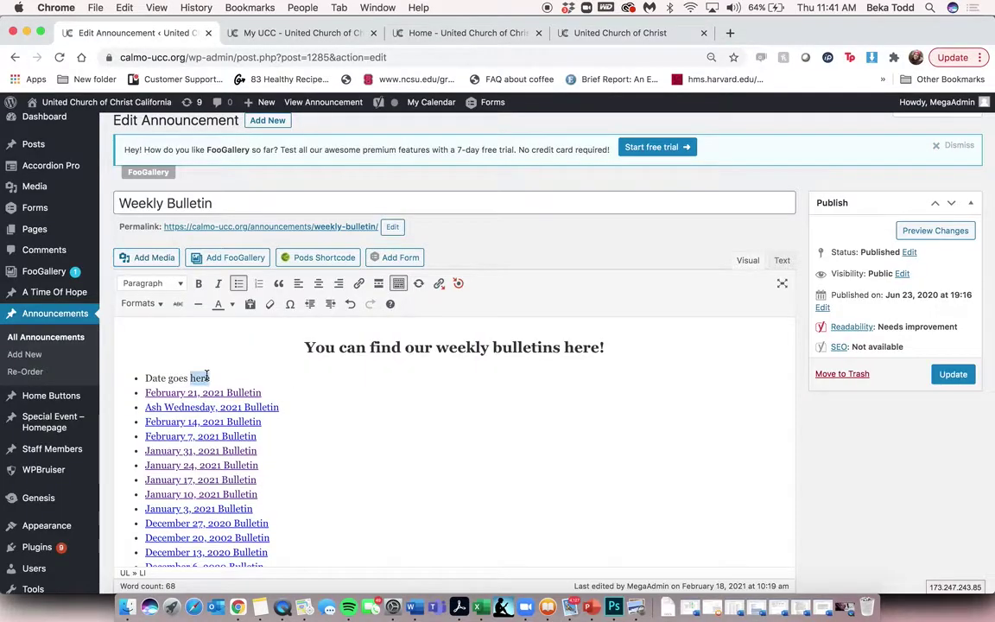
pyautogui.click(359, 283)
pyautogui.write('https://calmo-ucc.org/wp-content/uploads/2021/02/C2021_02_21_First_Sunday_in_Lent-1.pdf')
pyautogui.press('Return')
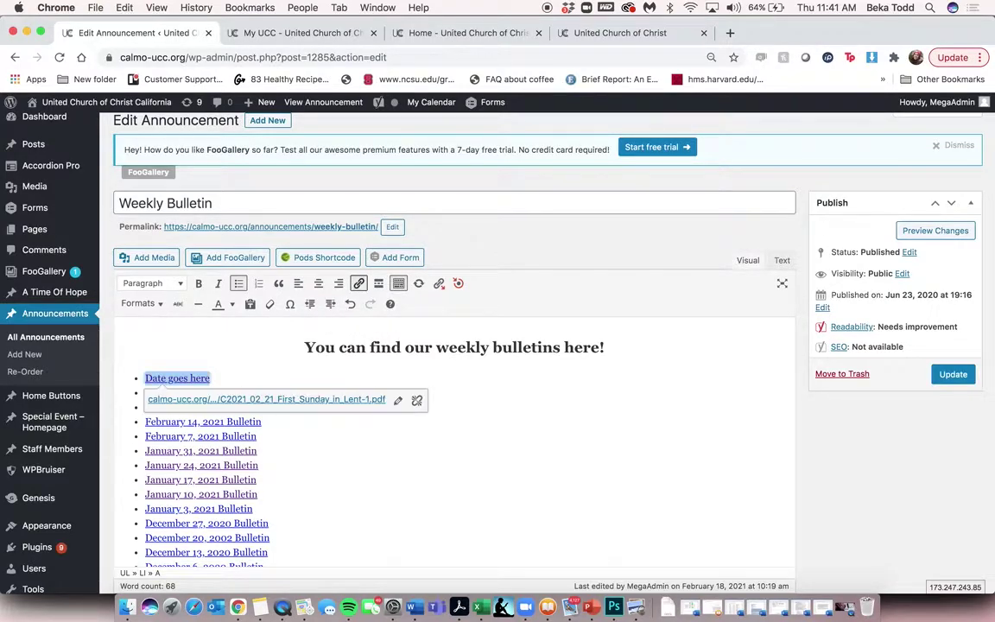
pyautogui.click(537, 374)
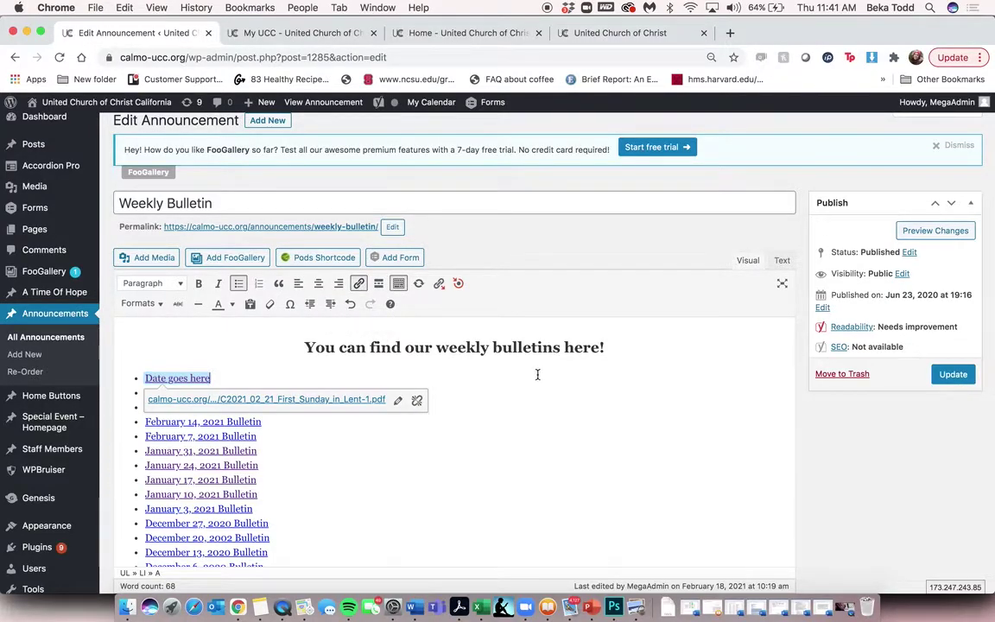
pyautogui.click(559, 346)
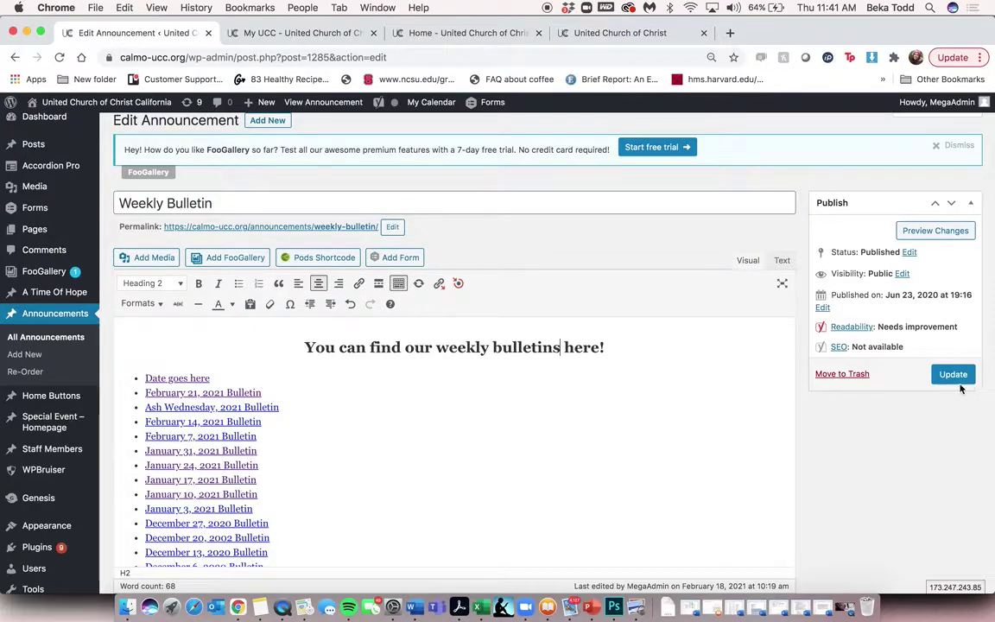
# Delete the "Date goes here" bullet and leave the Weekly Bulletin announcement for the announcements list without saving.
pyautogui.tripleClick(220, 375)
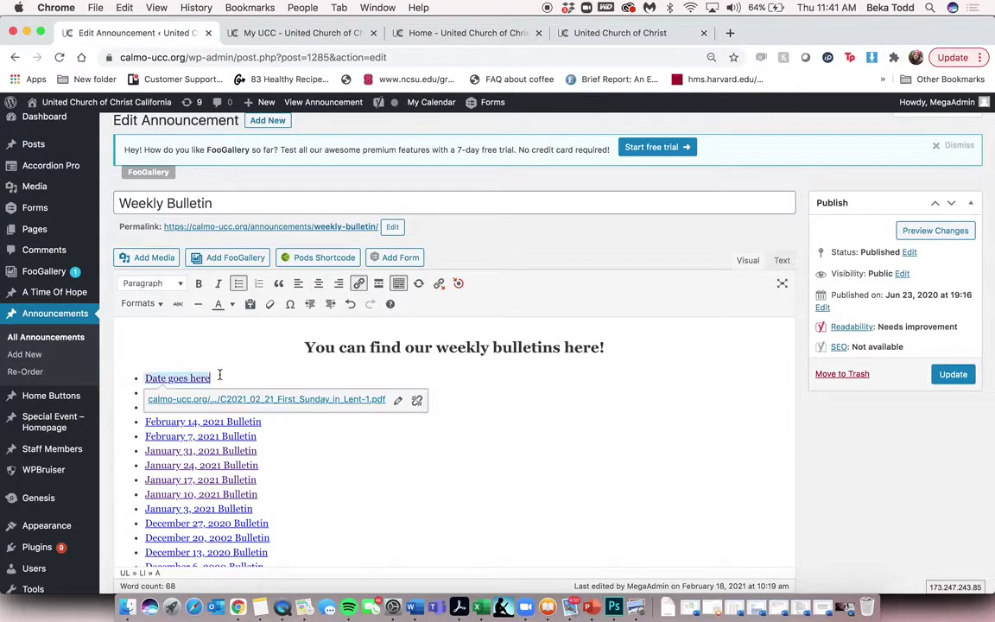
pyautogui.press('BackSpace')
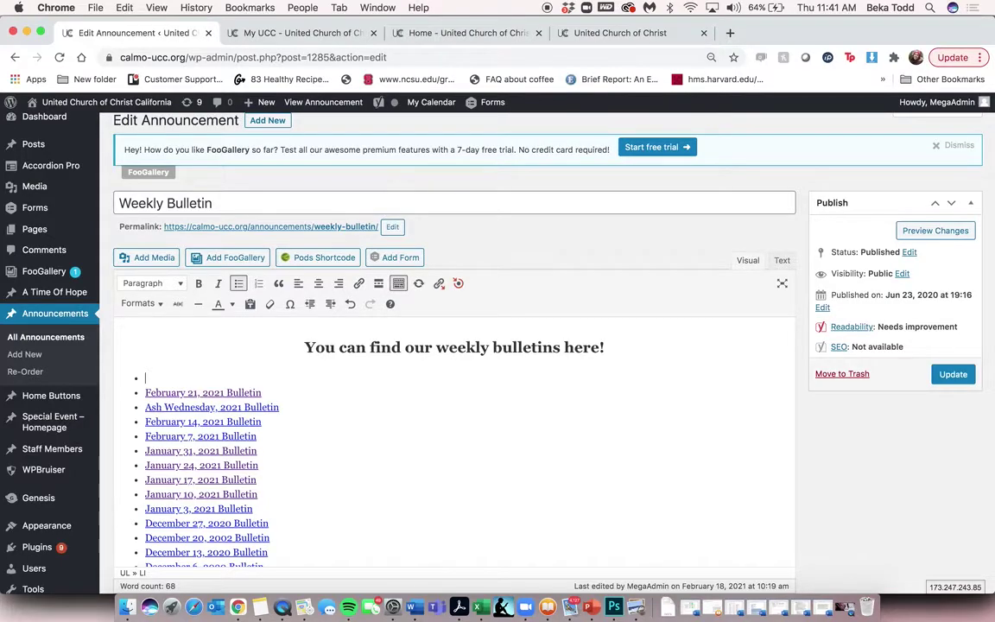
pyautogui.press('BackSpace')
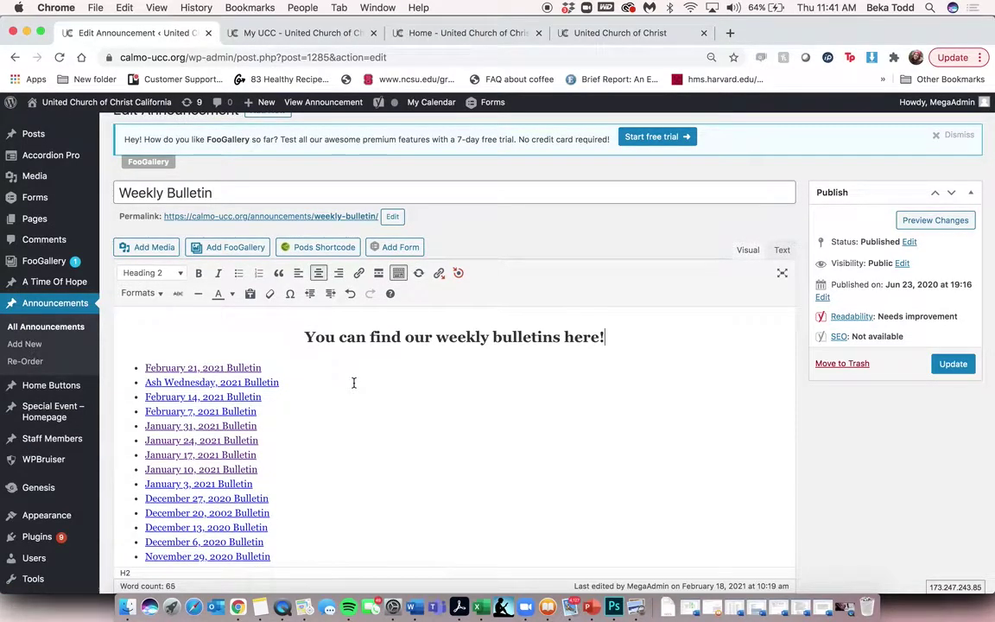
pyautogui.scroll(-2, 350, 382)
pyautogui.scroll(3, 353, 383)
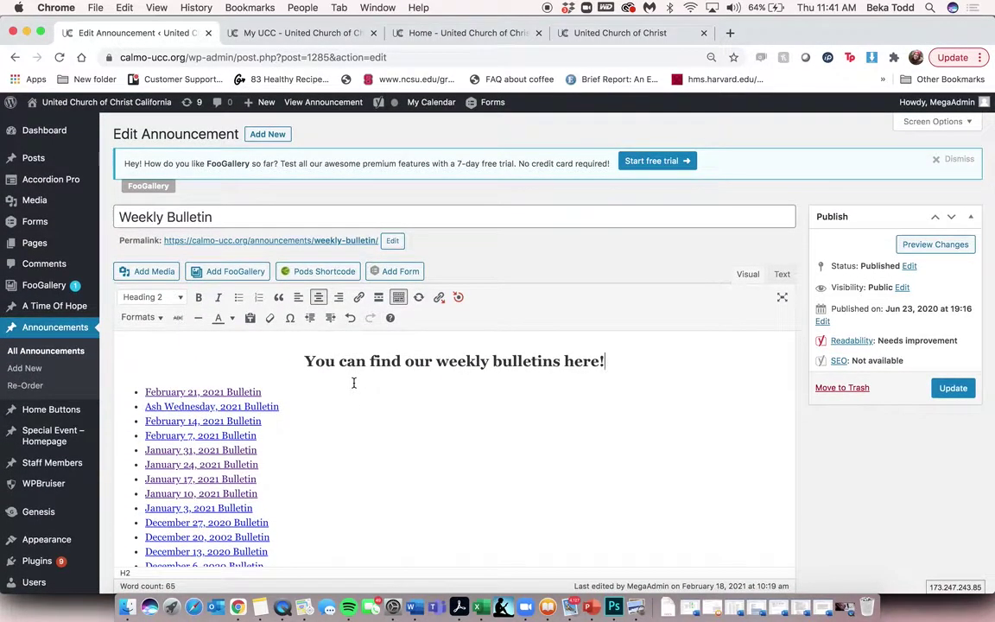
pyautogui.click(40, 350)
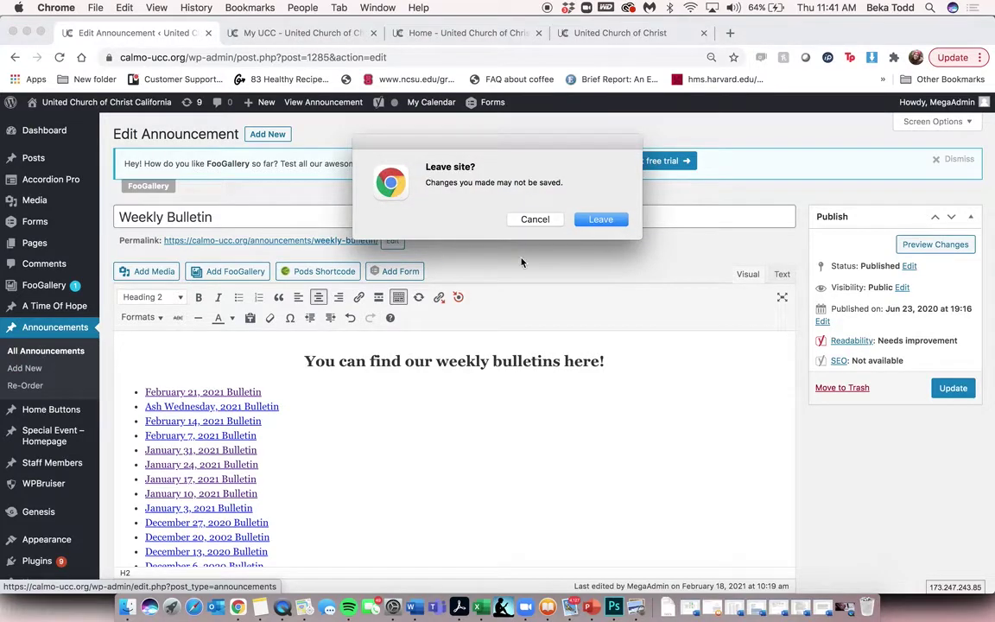
pyautogui.click(598, 219)
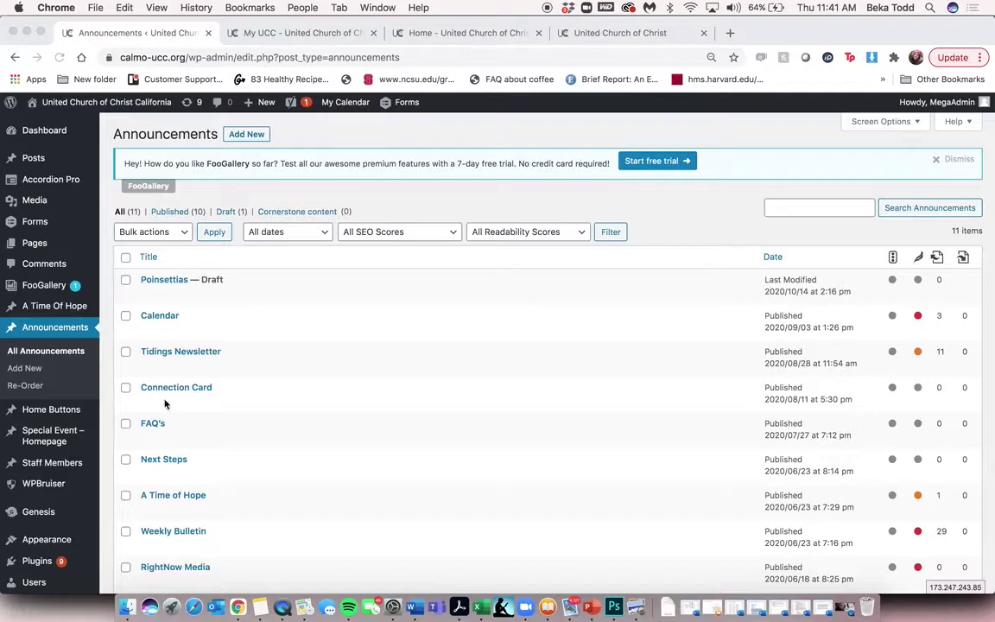
# Review the GriefShare announcement's body text in its editor, then return to the list of announcements.
pyautogui.scroll(-5, 158, 427)
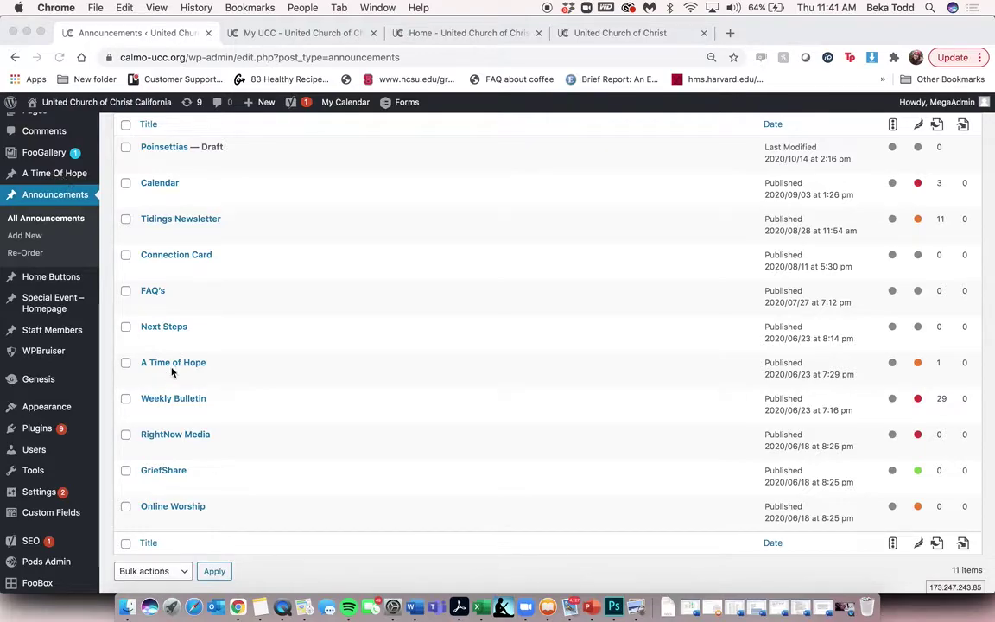
pyautogui.click(159, 471)
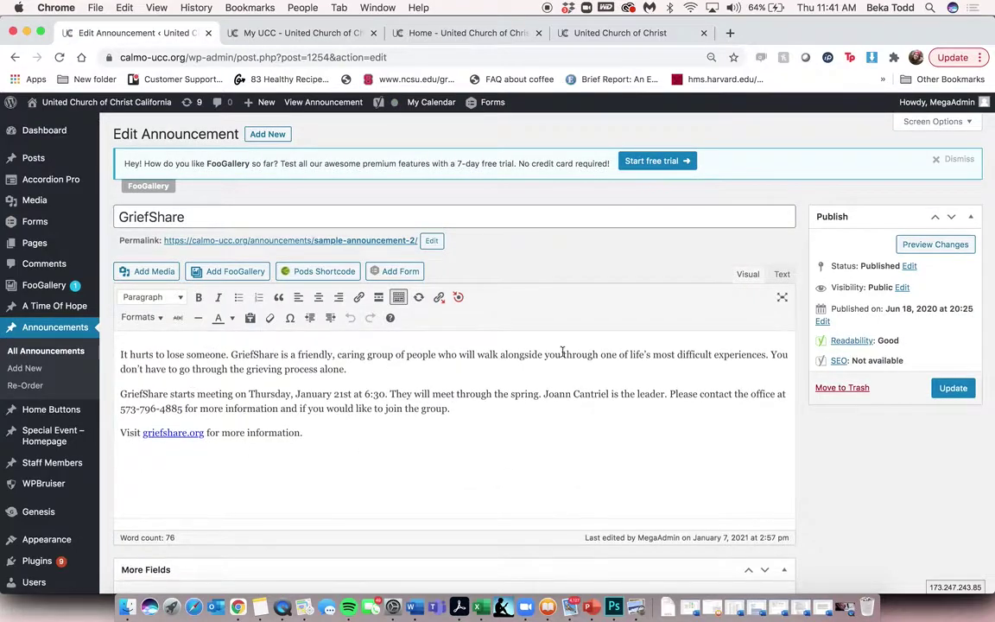
pyautogui.press('super+bracketleft')
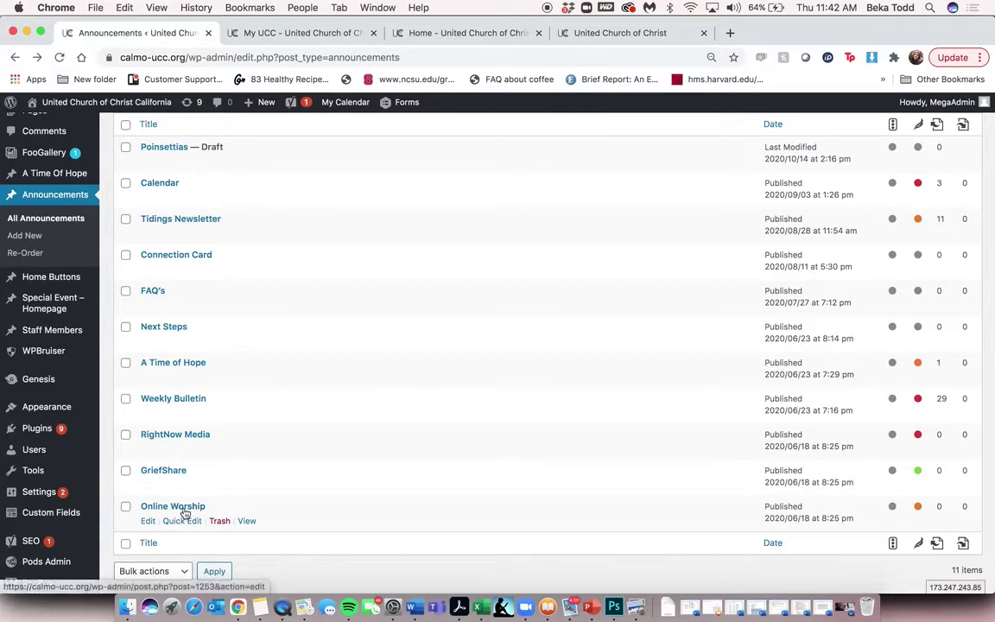
# Examine the Online Worship announcement's body text and its More Fields section, then return to the list of announcements.
pyautogui.click(183, 507)
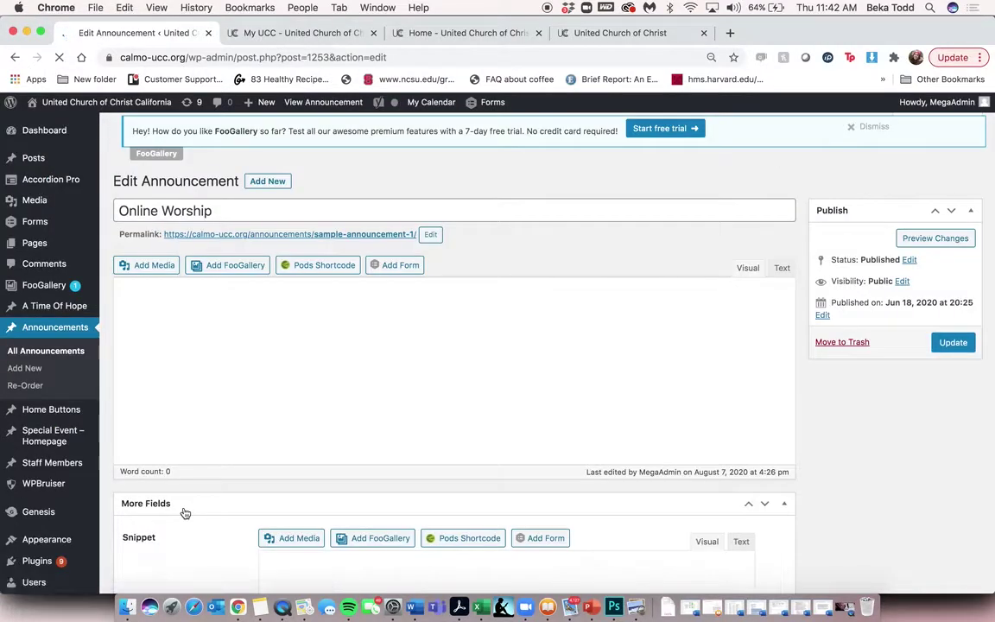
pyautogui.scroll(-5, 185, 513)
pyautogui.scroll(5, 185, 513)
pyautogui.scroll(1, 185, 513)
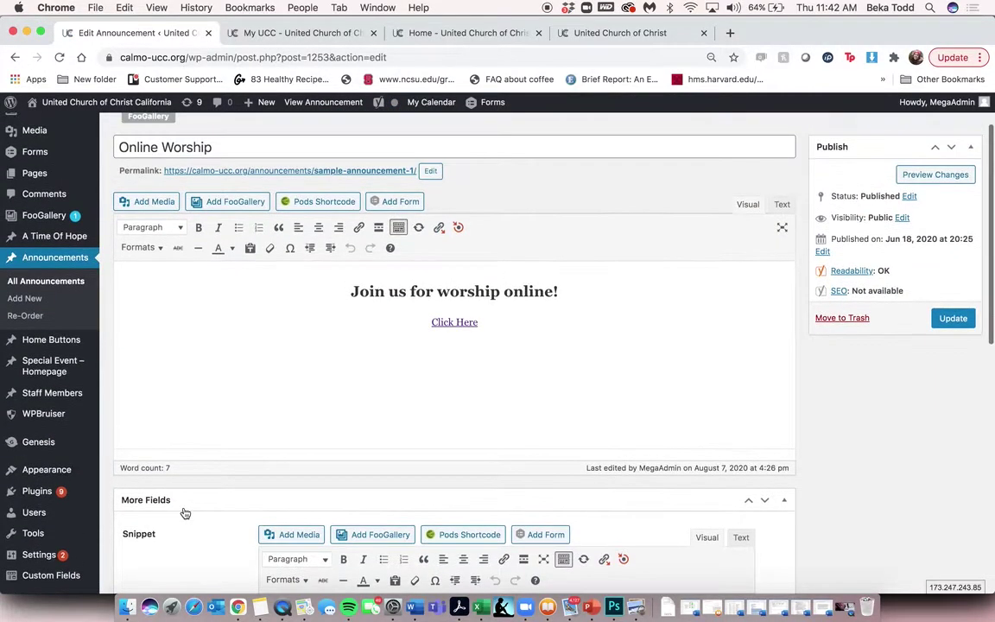
pyautogui.scroll(-10, 185, 513)
pyautogui.scroll(-2, 184, 513)
pyautogui.scroll(10, 184, 512)
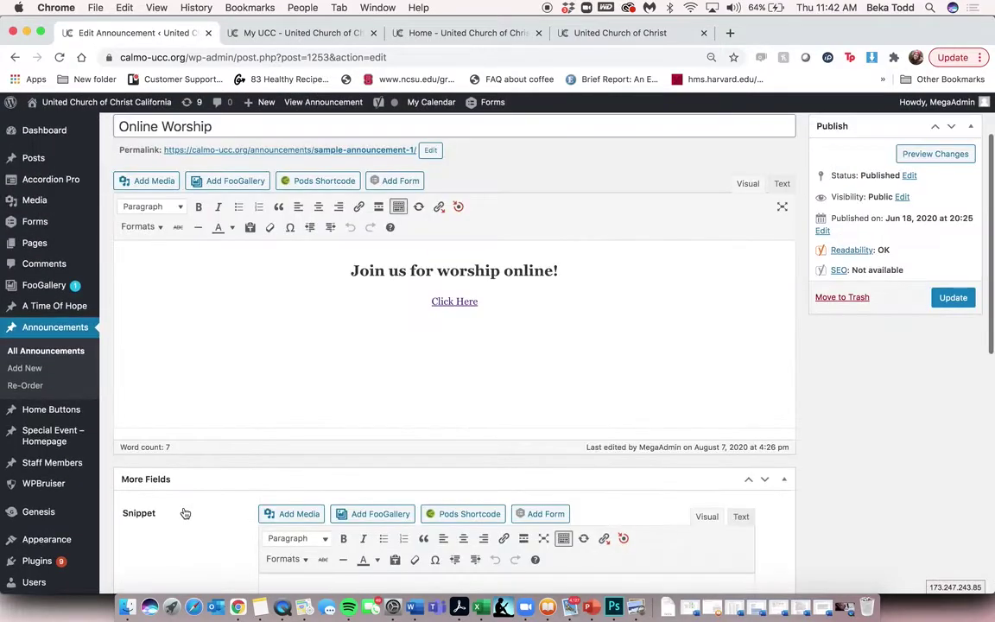
pyautogui.press('super+bracketleft')
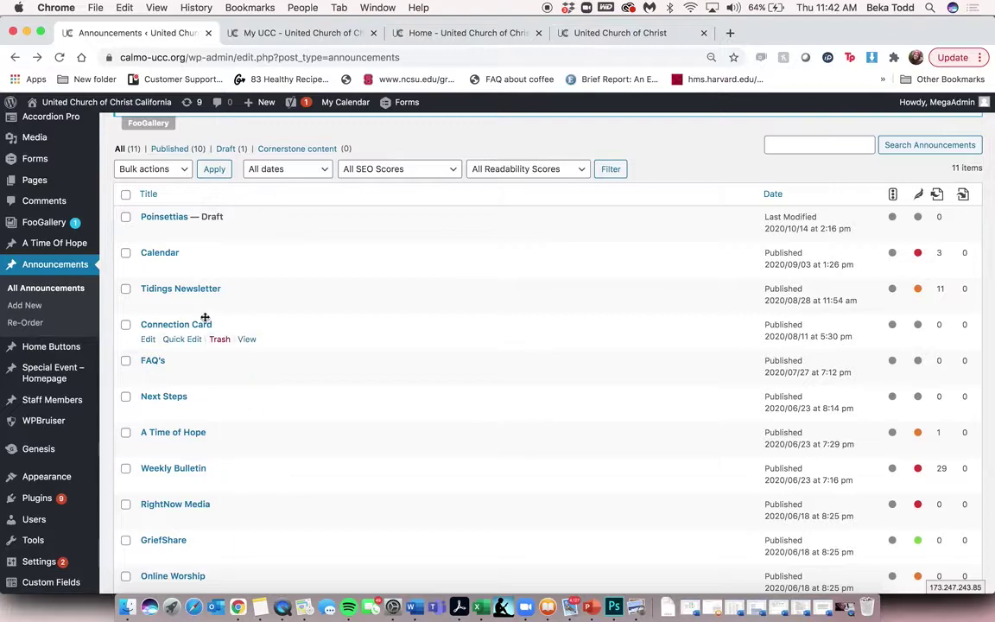
# Open the Next Steps announcement for editing and select the PDF address in its Announcement Link field.
pyautogui.click(175, 397)
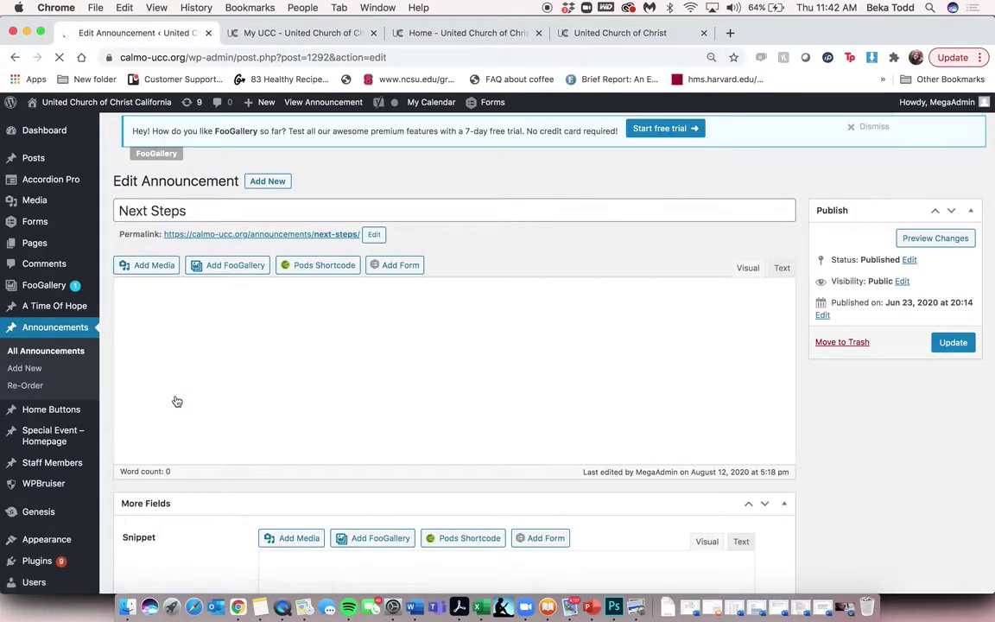
pyautogui.scroll(-10, 484, 392)
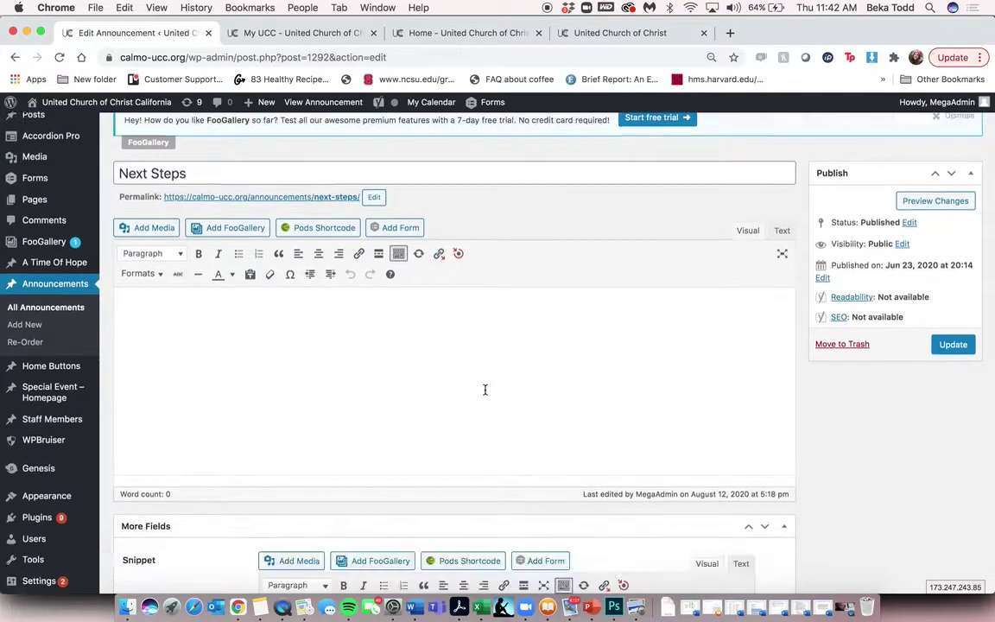
pyautogui.tripleClick(590, 326)
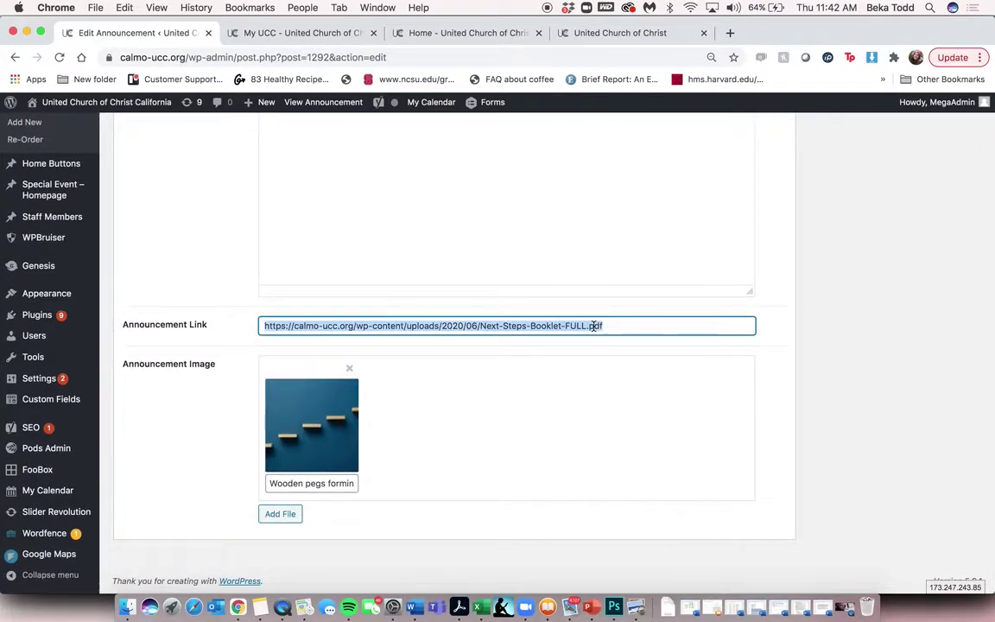
# Leave the Next Steps announcement without saving and return to the list of announcements.
pyautogui.scroll(15, 593, 328)
pyautogui.hscroll(-5, 593, 329)
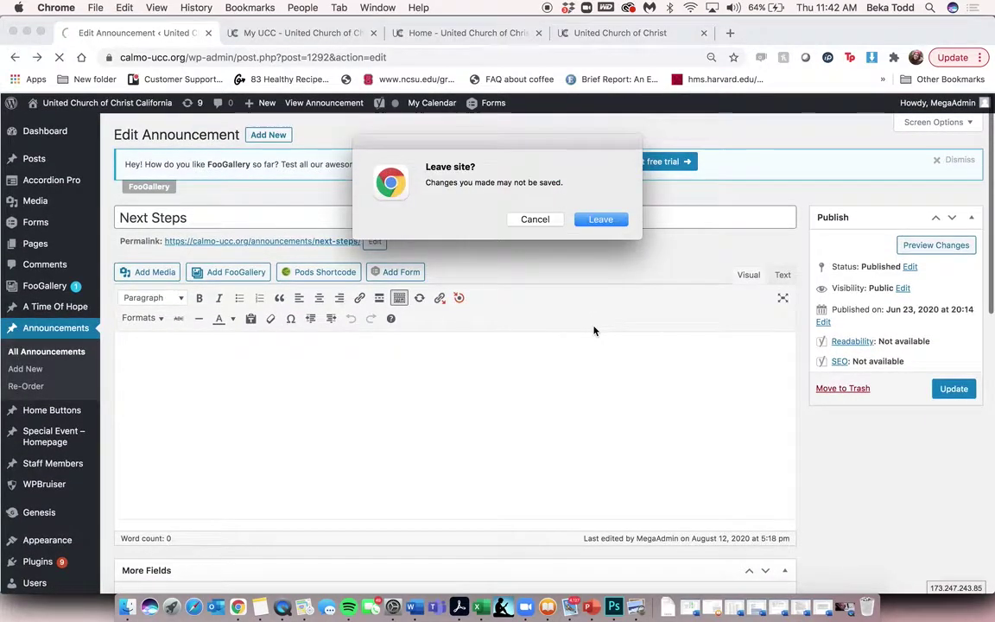
pyautogui.click(602, 217)
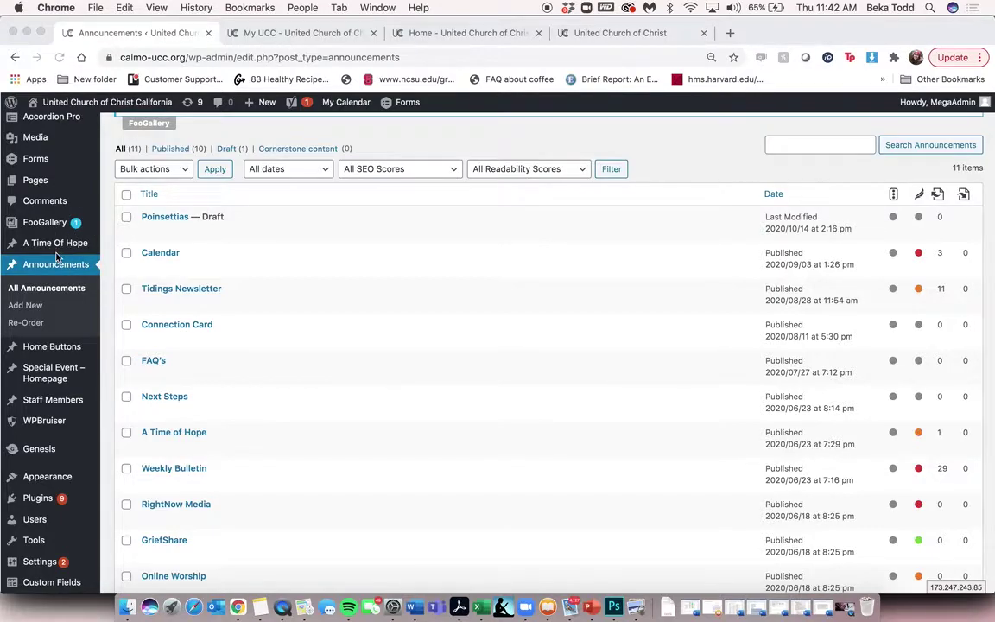
# Open the list of home buttons and compare its entries with the Learn More tiles on the live Home page.
pyautogui.click(60, 352)
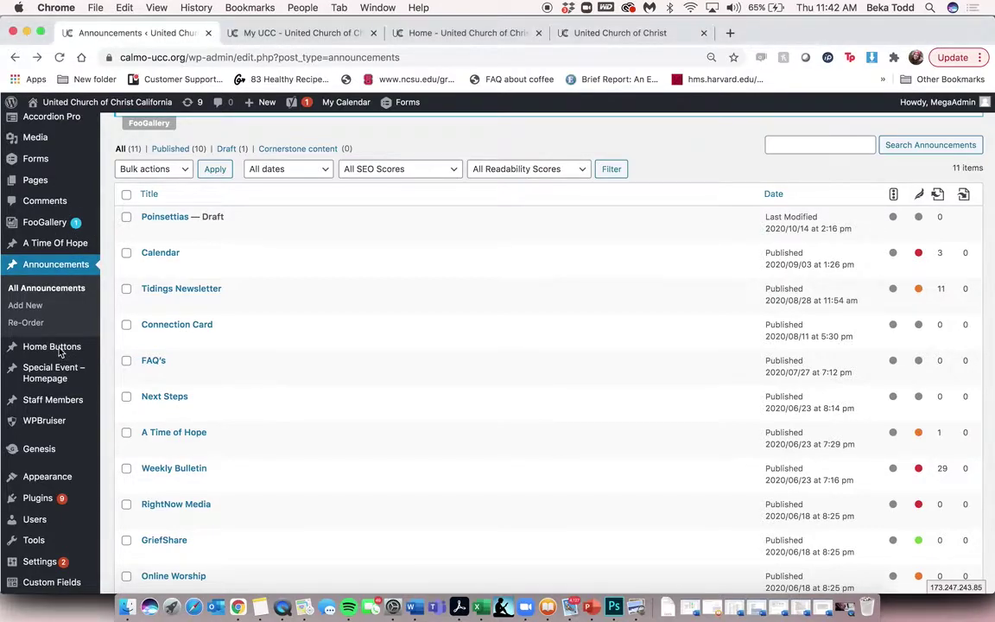
pyautogui.click(60, 352)
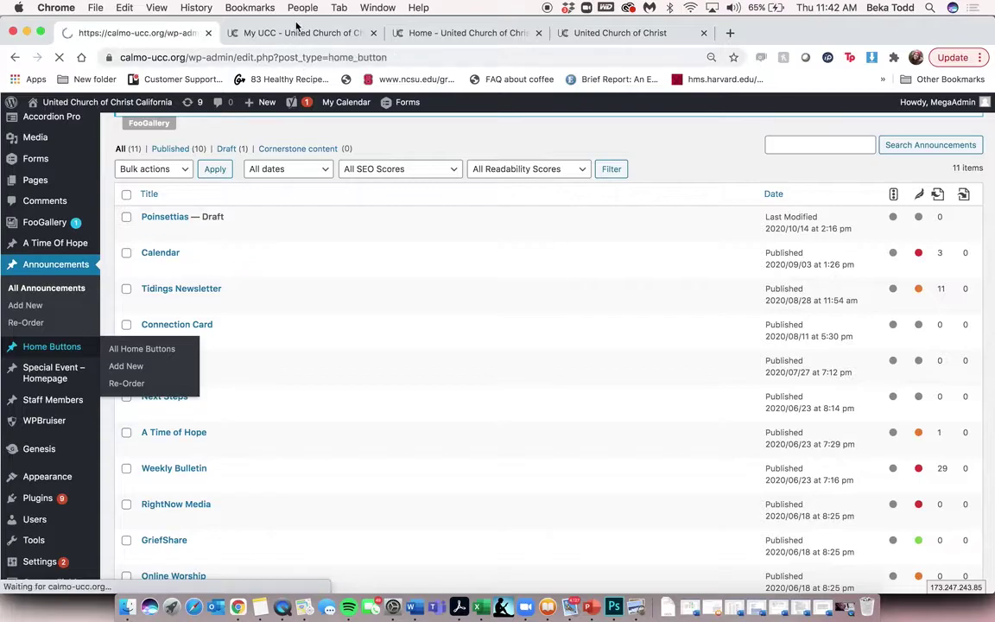
pyautogui.click(296, 27)
pyautogui.scroll(5, 436, 355)
pyautogui.click(186, 161)
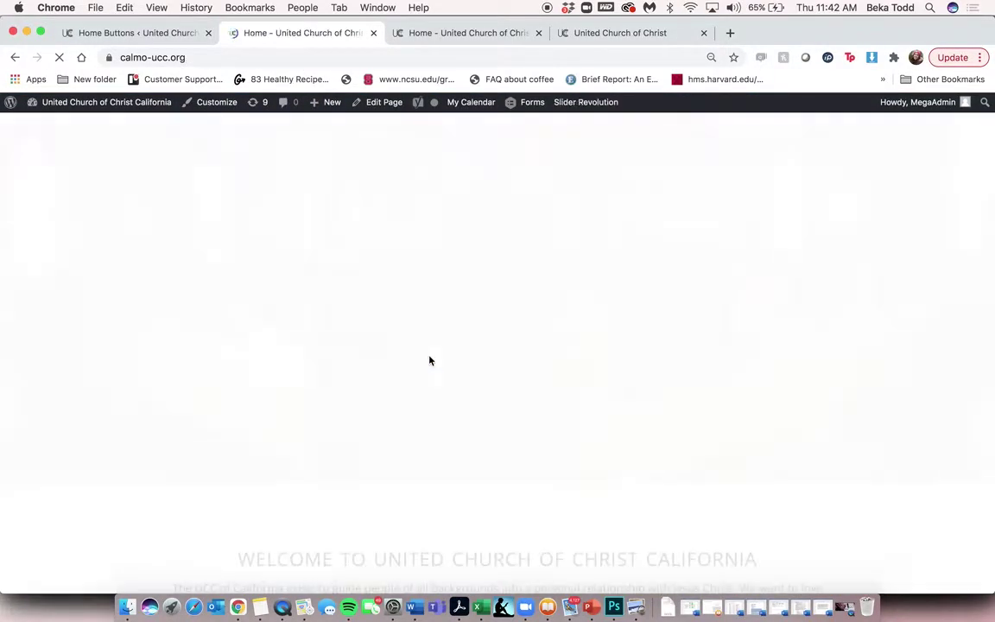
pyautogui.scroll(-5, 429, 360)
pyautogui.scroll(-6, 429, 360)
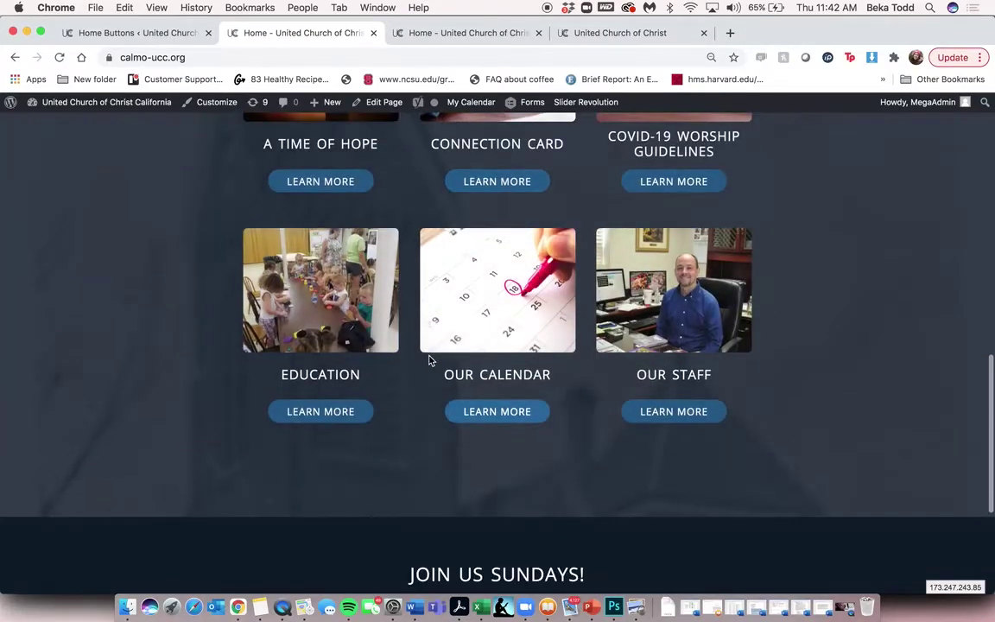
pyautogui.scroll(1, 428, 357)
pyautogui.scroll(-1, 483, 285)
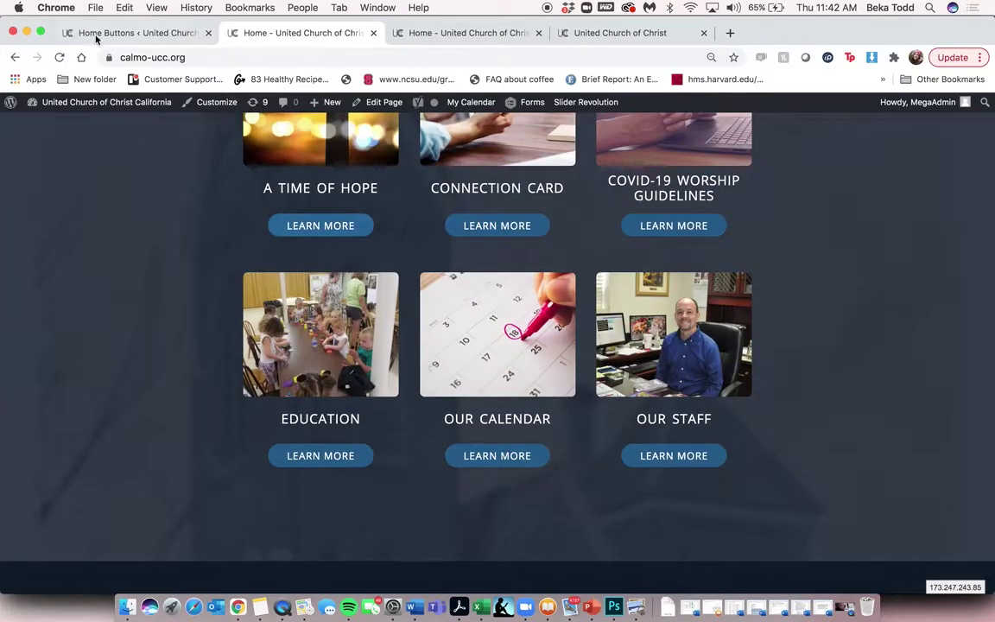
pyautogui.click(130, 32)
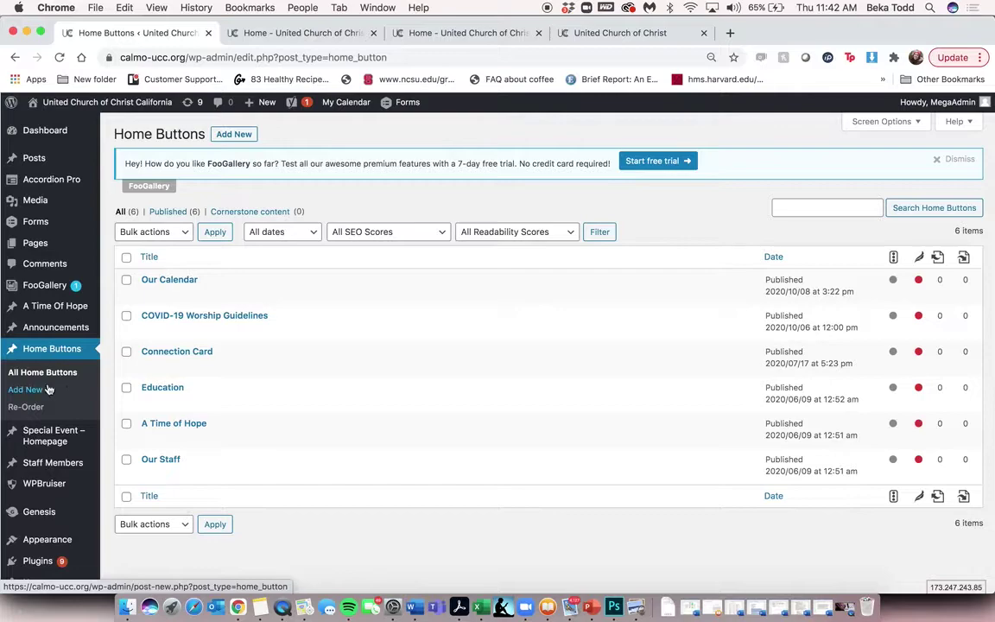
# Open the list of all site users and review the accounts with their roles.
pyautogui.moveTo(37, 436)
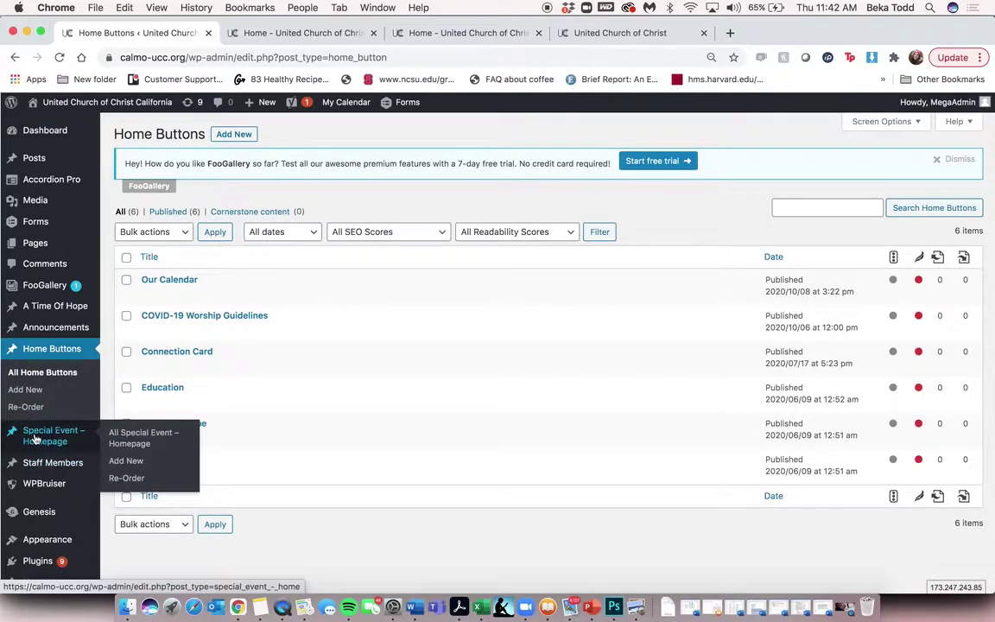
pyautogui.scroll(-3, 42, 442)
pyautogui.scroll(-4, 42, 444)
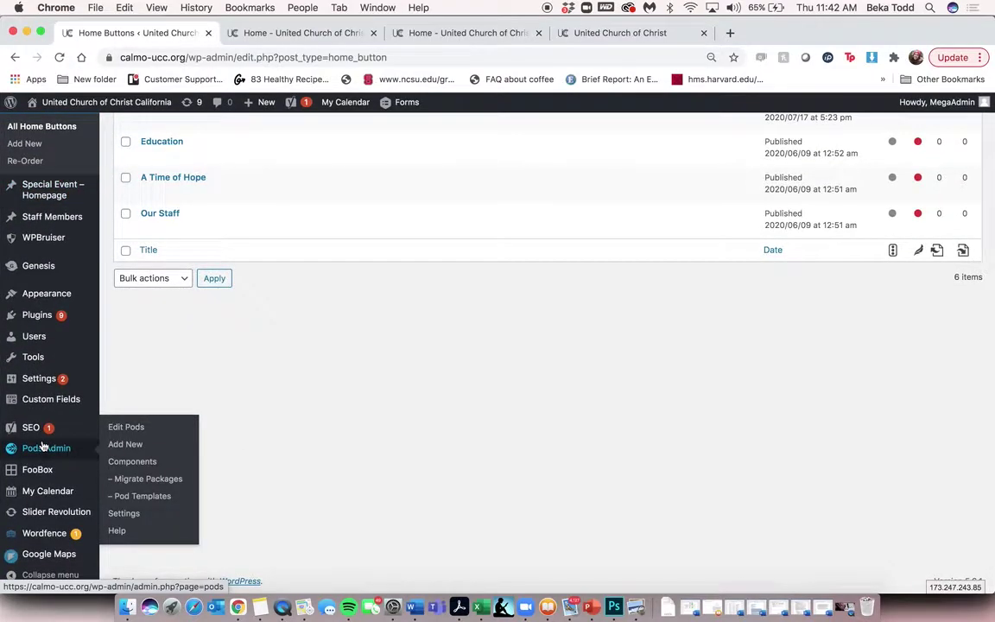
pyautogui.moveTo(45, 344)
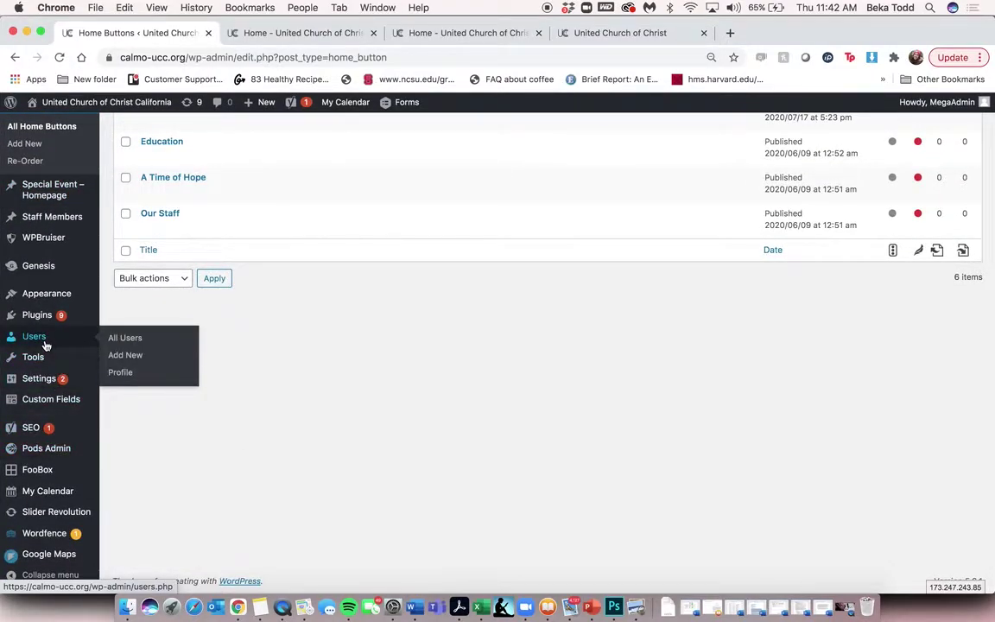
pyautogui.click(45, 345)
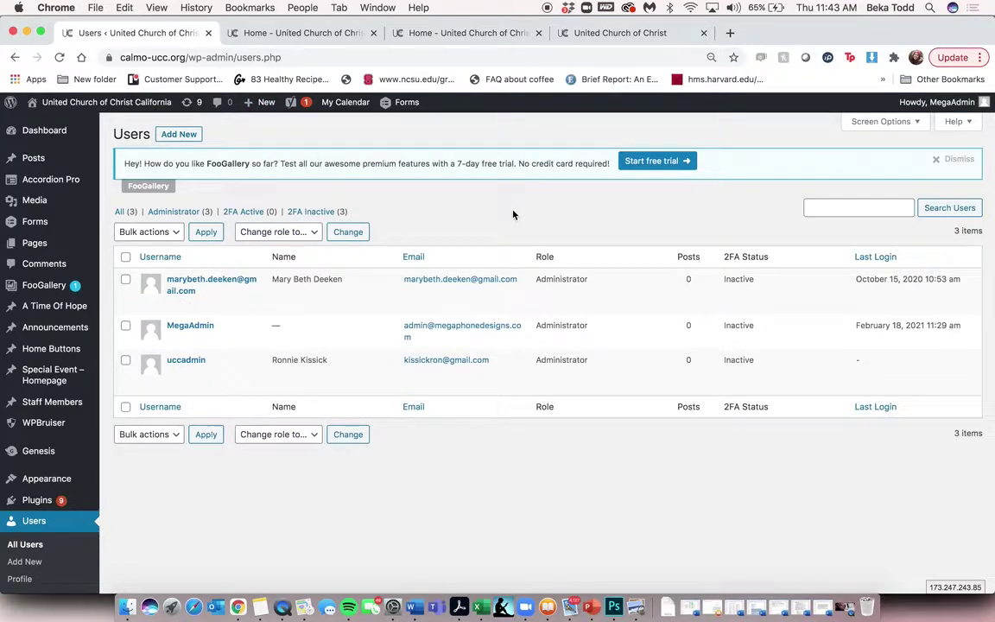
pyautogui.scroll(-3, 509, 215)
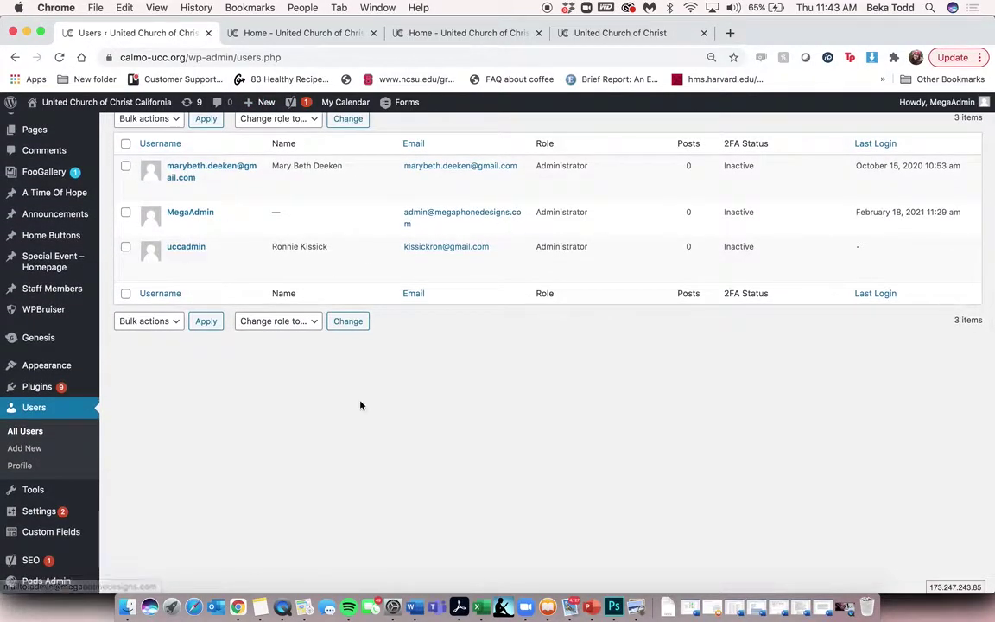
pyautogui.scroll(-2, 360, 404)
pyautogui.scroll(3, 359, 404)
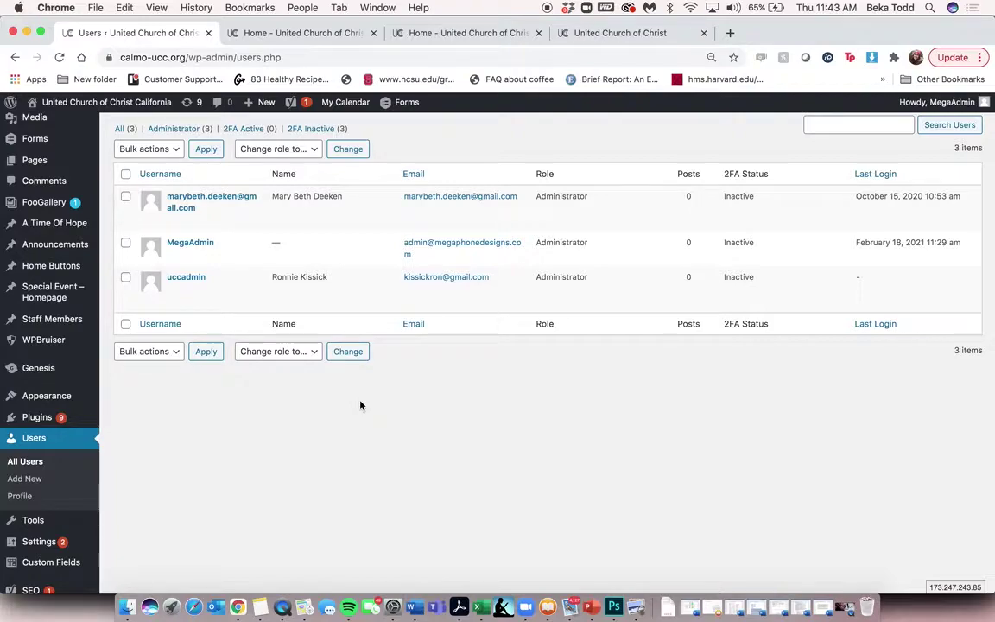
pyautogui.scroll(-4, 360, 405)
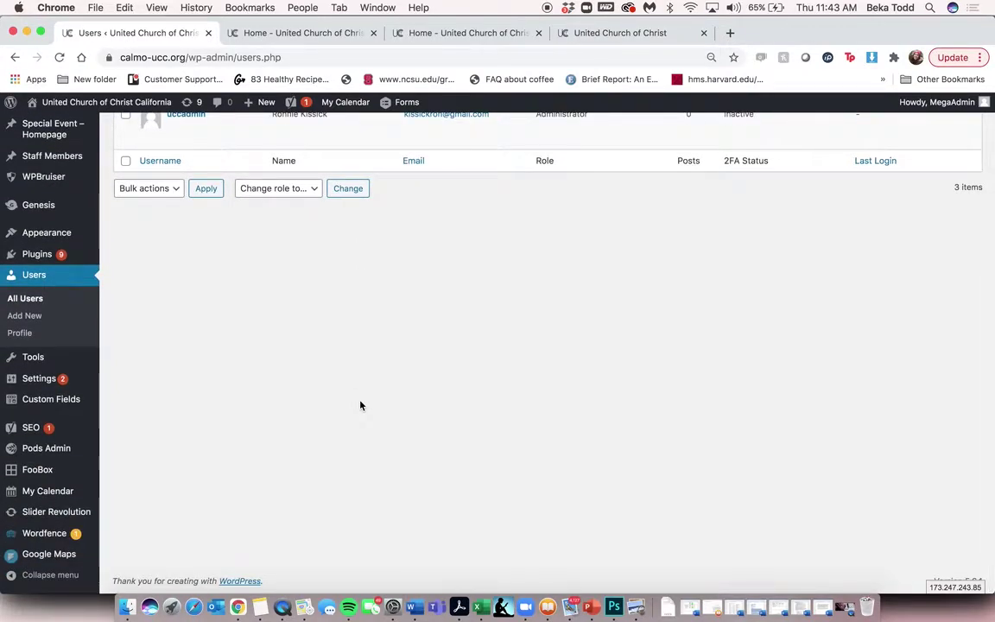
pyautogui.scroll(4, 361, 405)
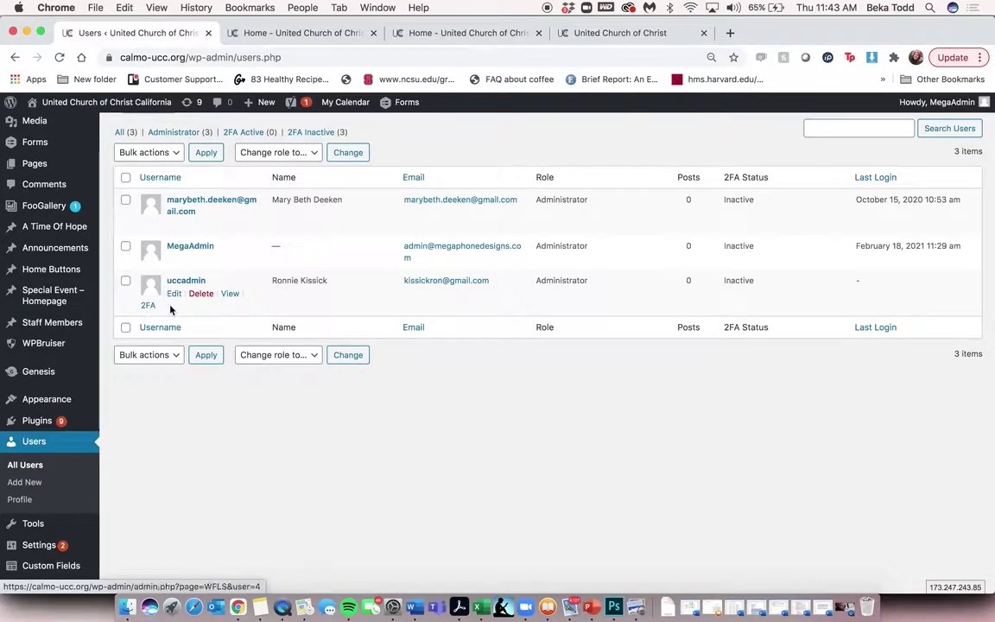
# Open Slider Revolution, check the live Home page's header slideshow, and open the "home" module for editing.
pyautogui.scroll(-3, 199, 481)
pyautogui.scroll(-2, 198, 482)
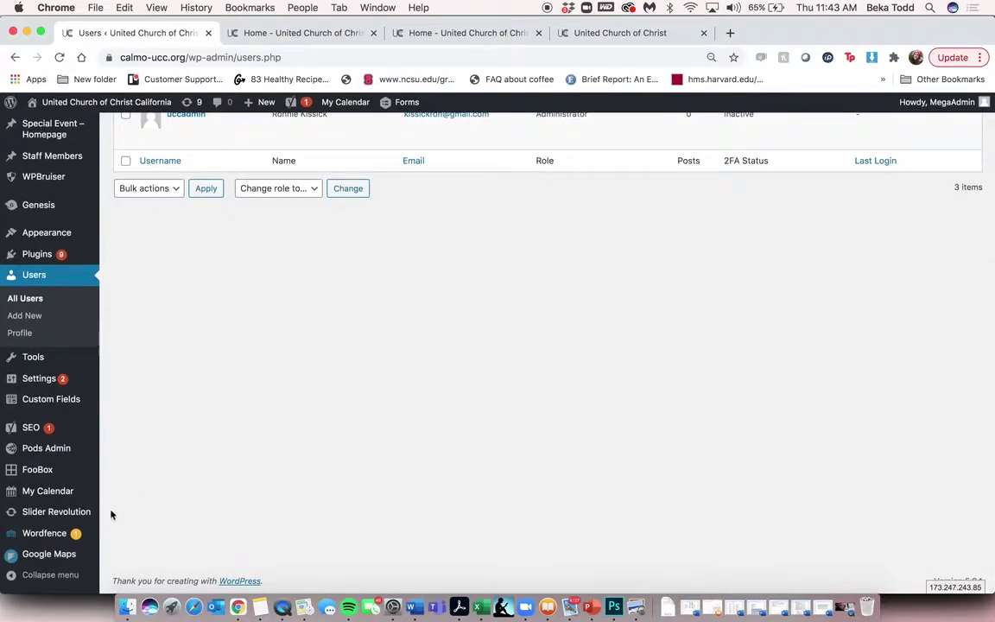
pyautogui.click(57, 511)
pyautogui.click(259, 33)
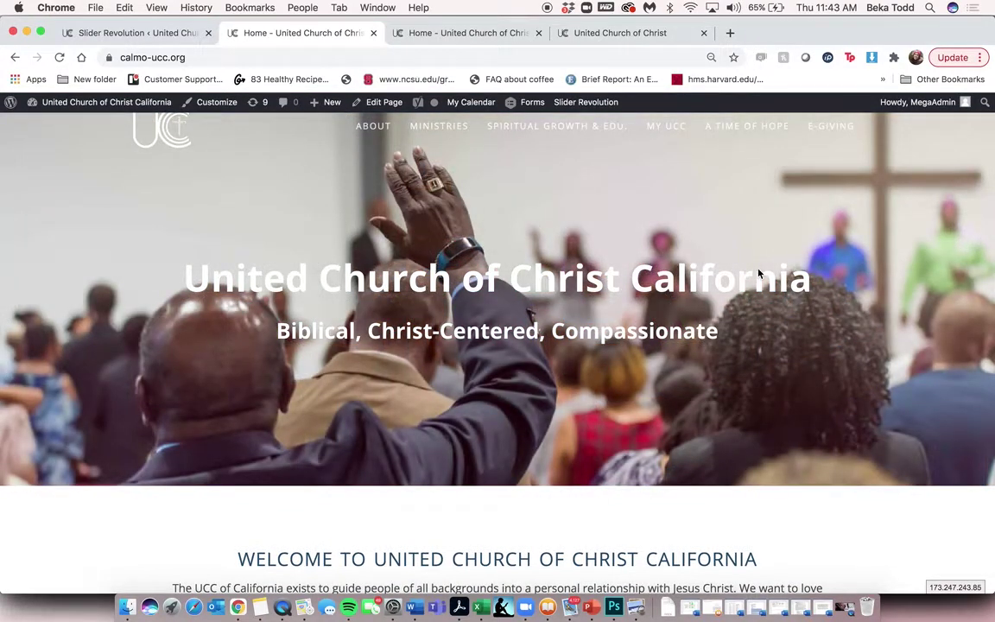
pyautogui.click(104, 32)
pyautogui.scroll(-10, 363, 224)
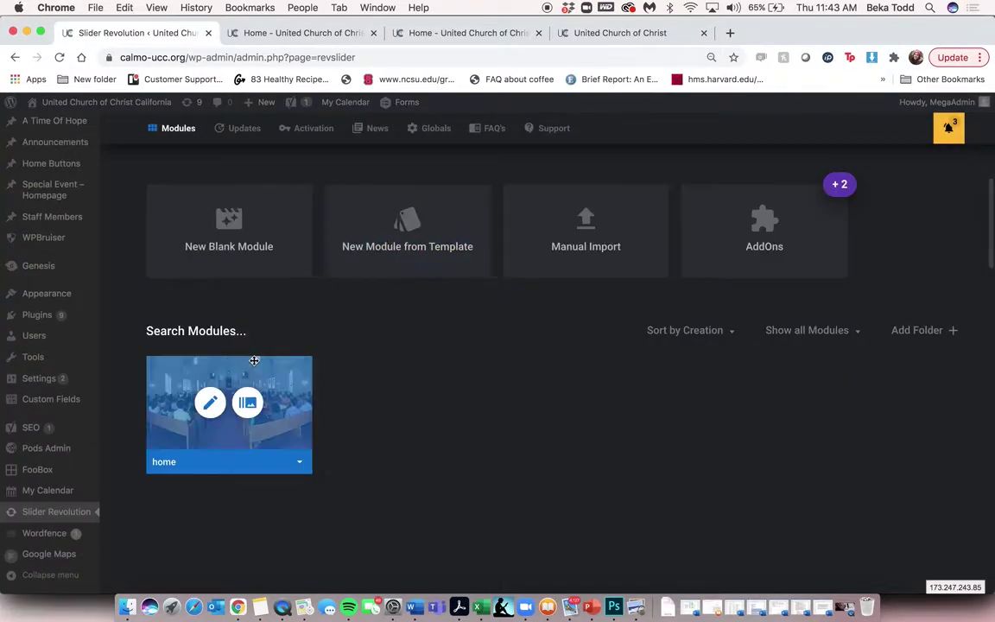
pyautogui.click(209, 404)
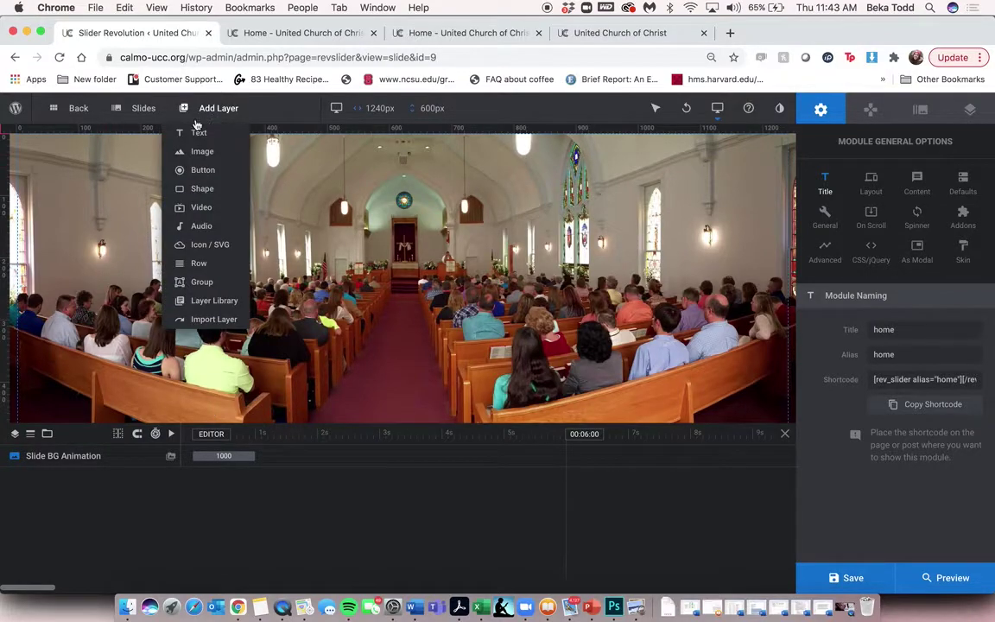
# Open the slider's Global Layers and examine the editable text of the church title and tagline layers.
pyautogui.moveTo(146, 111)
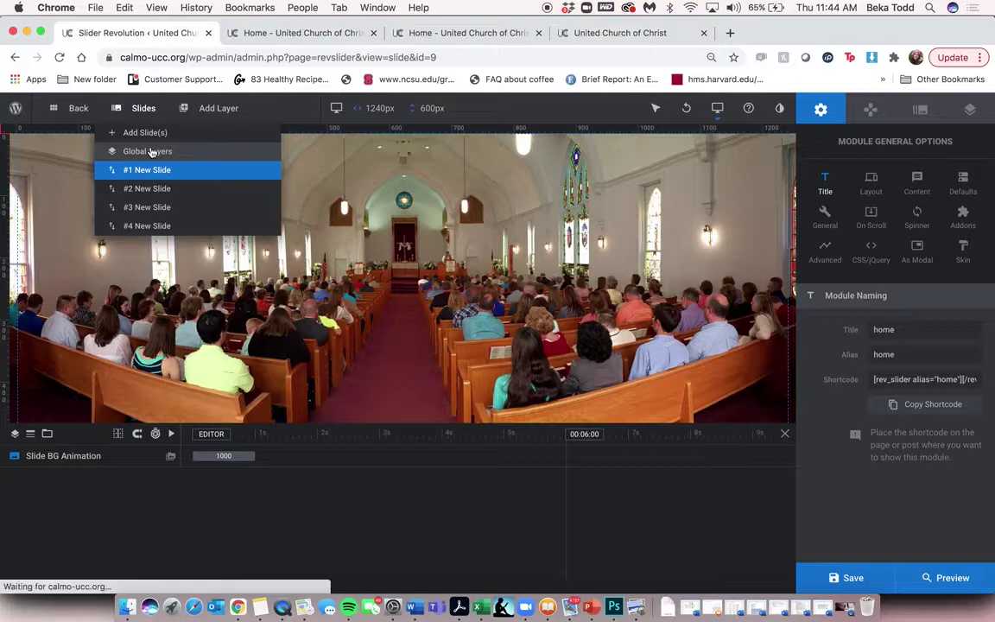
pyautogui.click(151, 152)
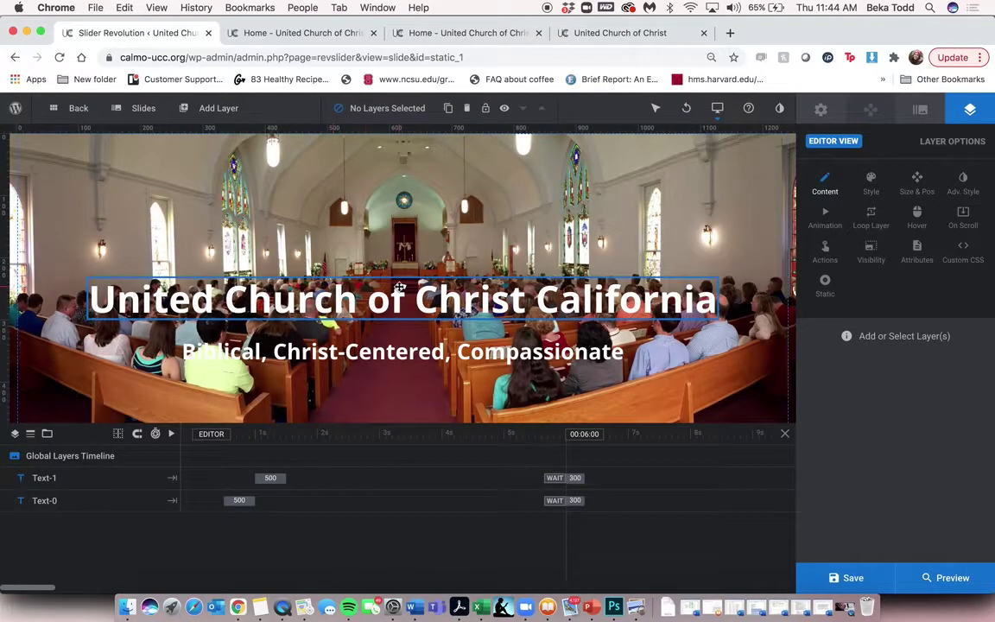
pyautogui.scroll(-1, 399, 287)
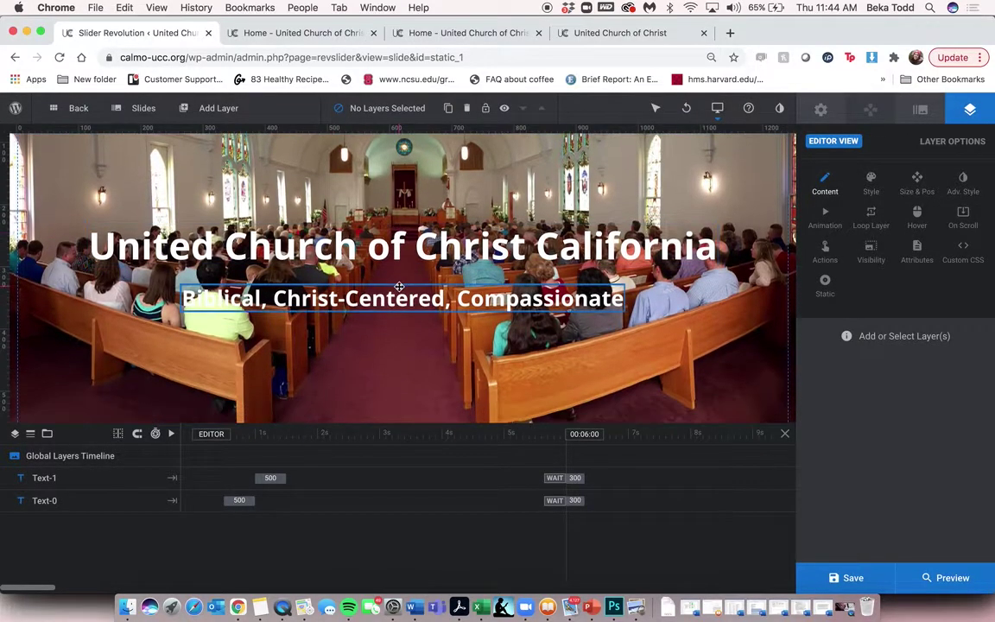
pyautogui.click(450, 248)
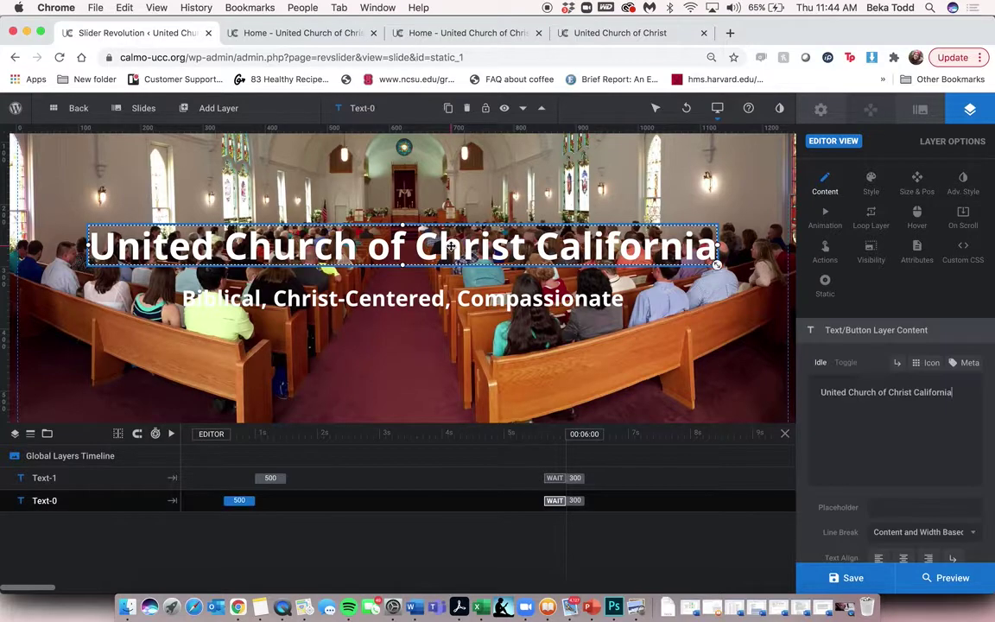
pyautogui.tripleClick(880, 394)
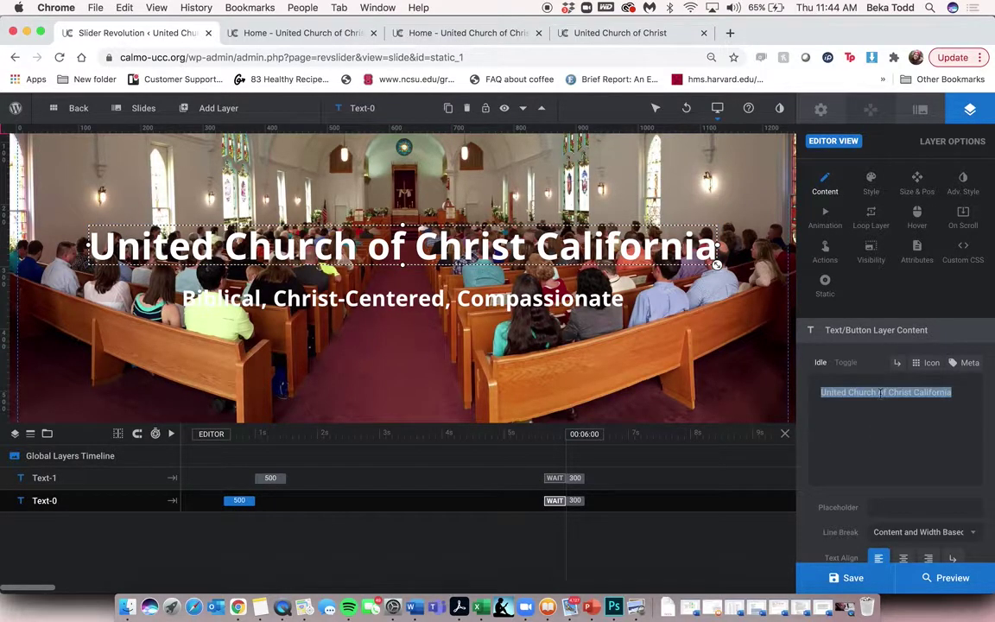
pyautogui.click(572, 300)
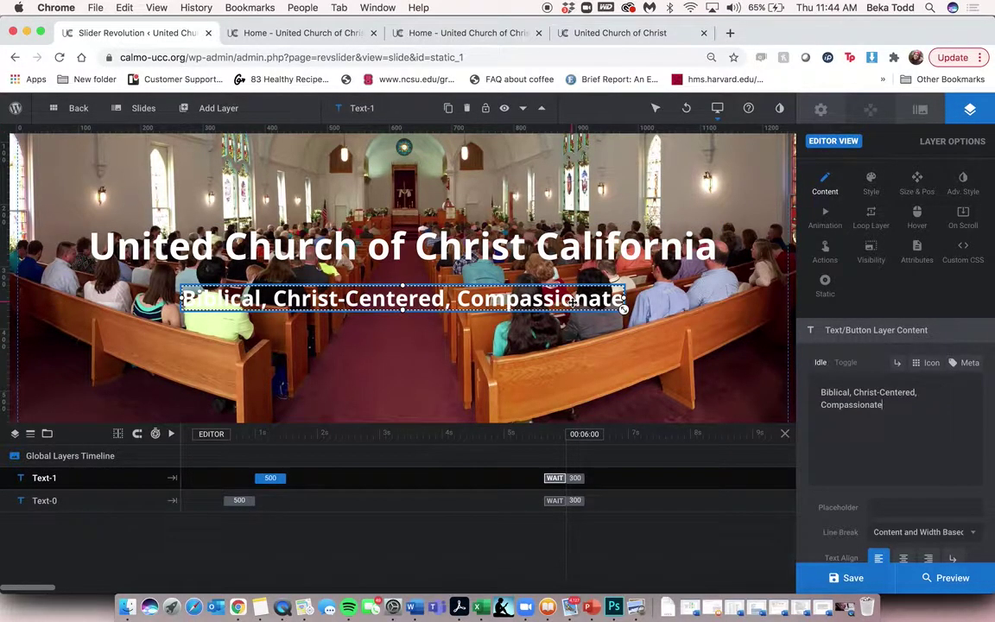
pyautogui.tripleClick(859, 403)
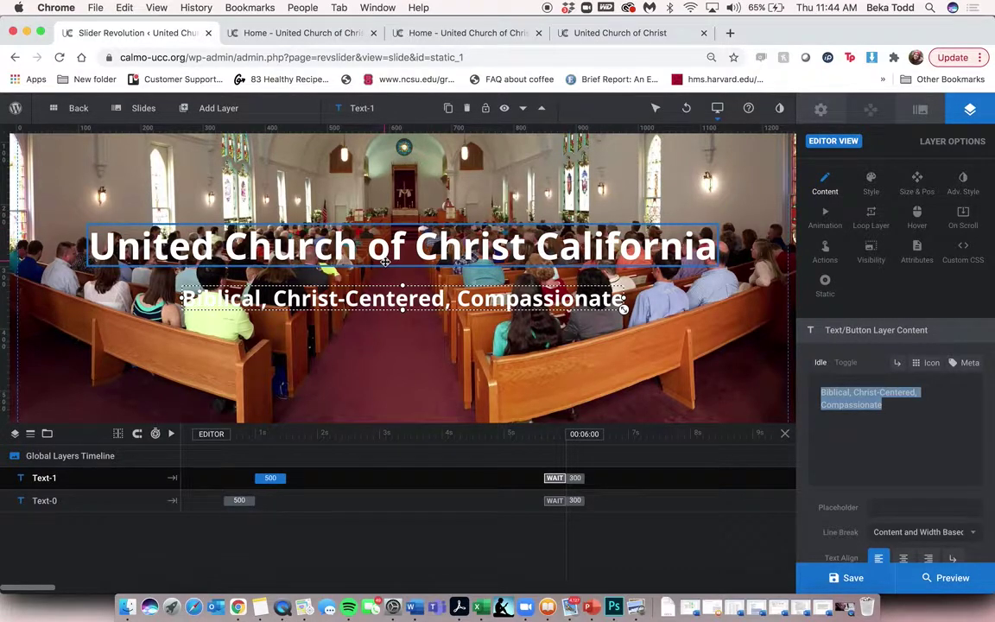
# Review the church title layer's font and color settings and the slide options of the Global Layers.
pyautogui.click(390, 232)
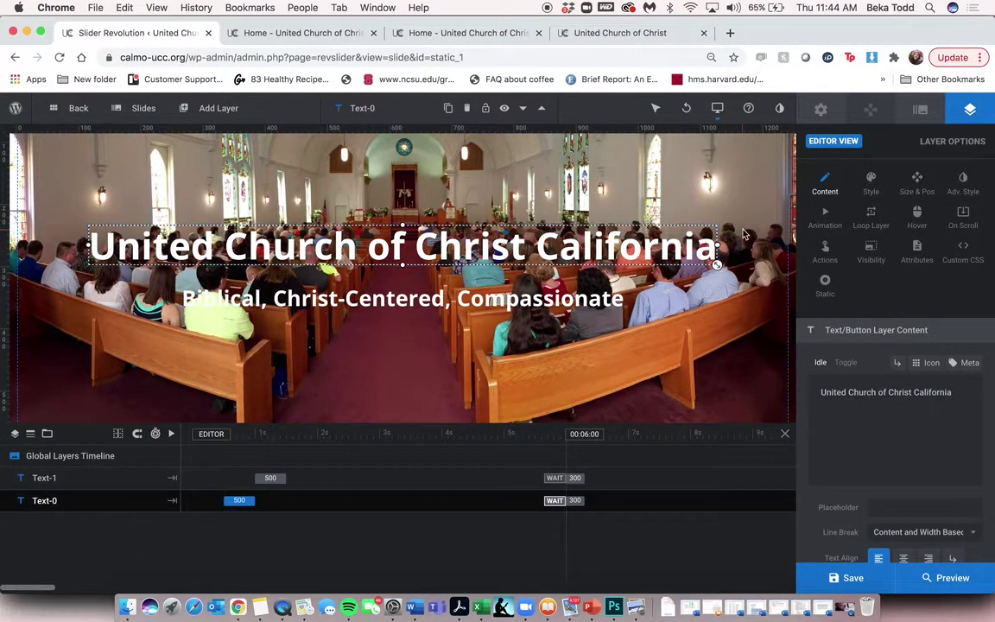
pyautogui.click(870, 184)
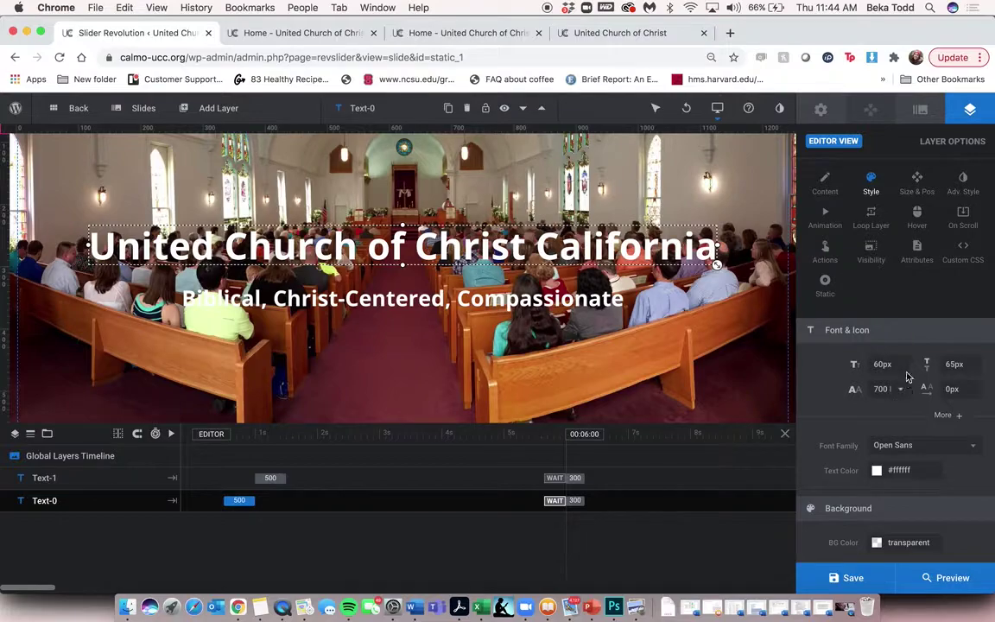
pyautogui.click(920, 110)
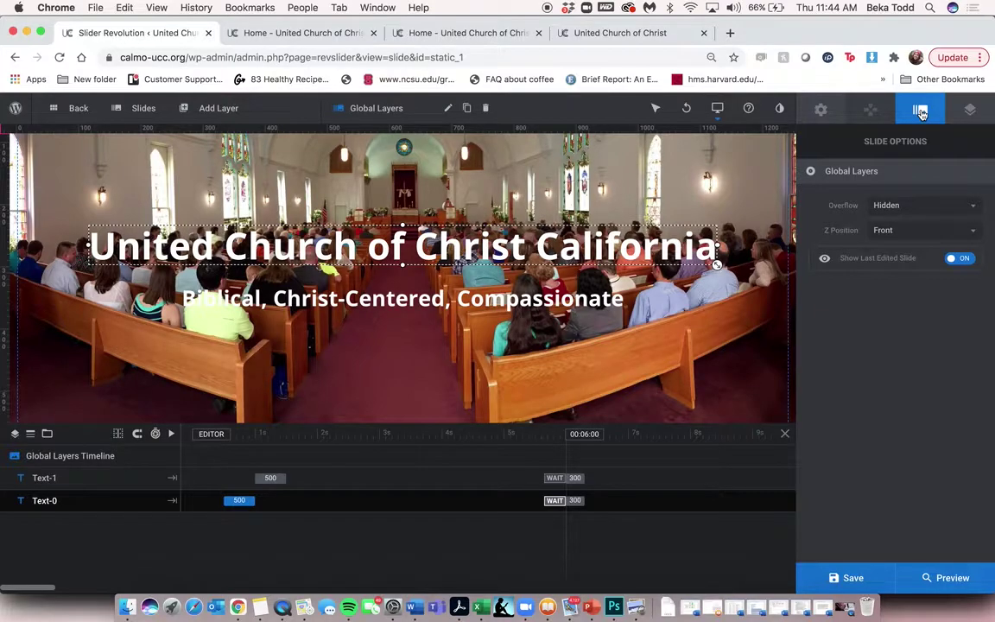
# Replace the background image of slide #1 with the Christmas stockings photo AdobeStock_226174786-scaled.jpeg from the media library.
pyautogui.moveTo(125, 111)
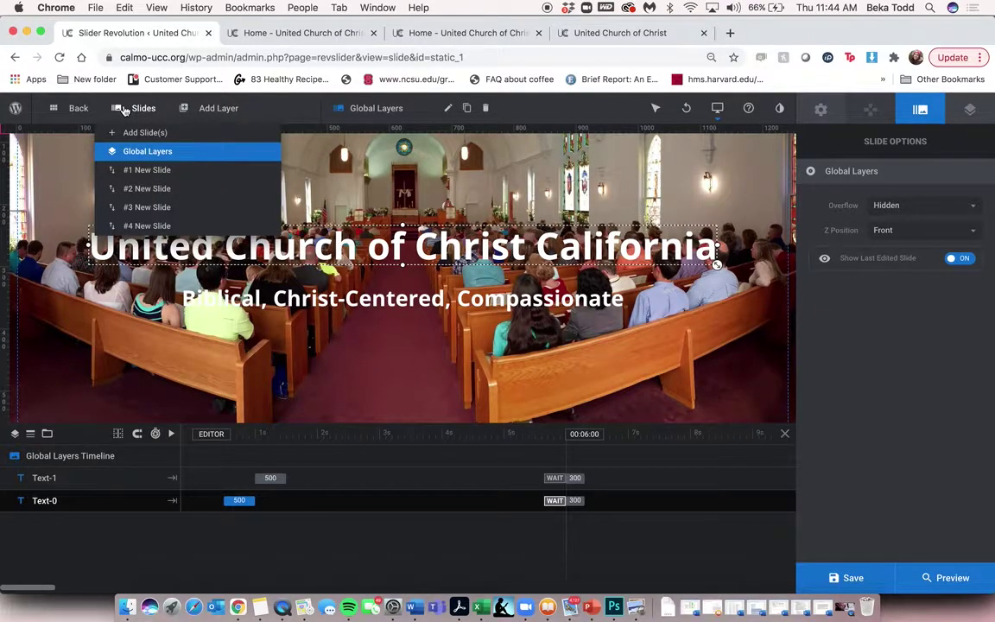
pyautogui.click(149, 171)
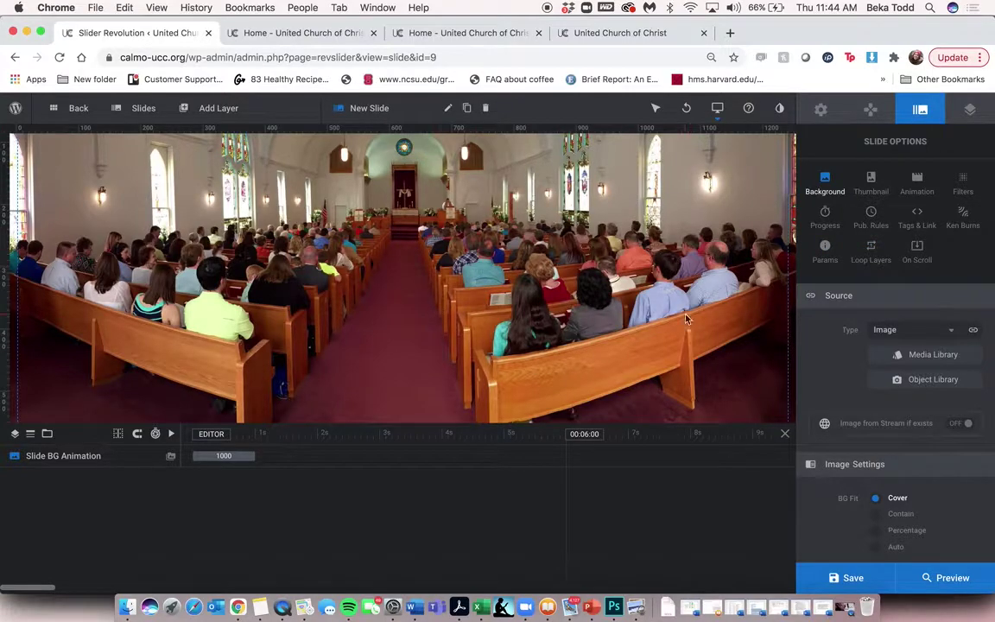
pyautogui.click(946, 358)
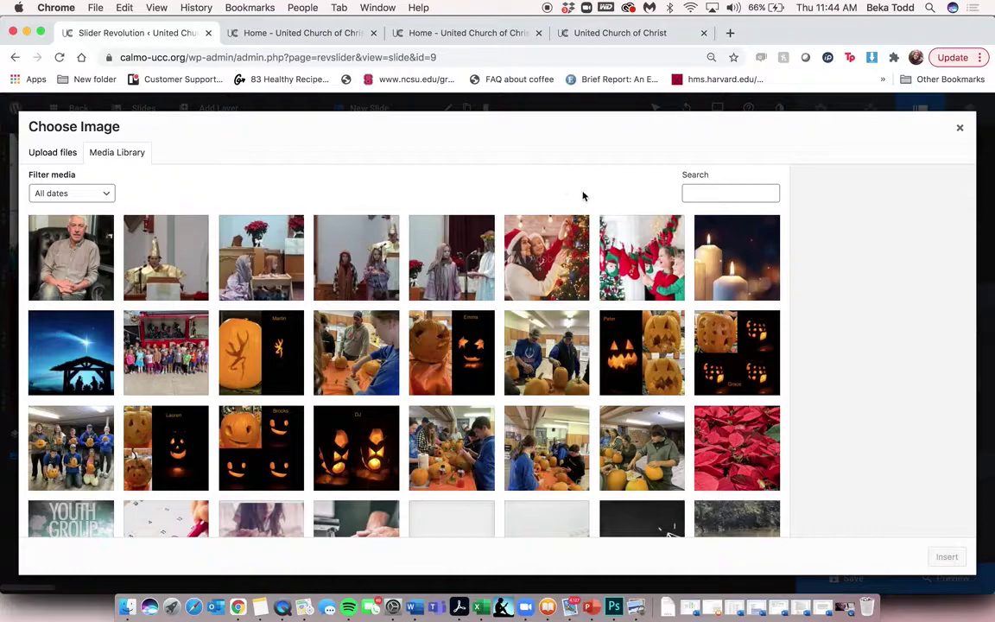
pyautogui.click(534, 272)
pyautogui.click(620, 278)
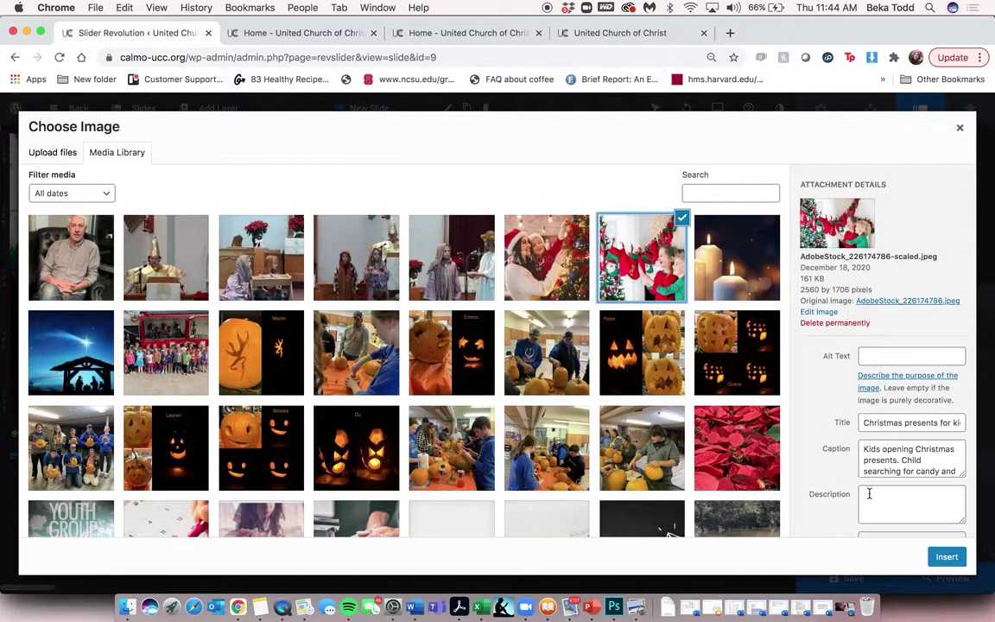
pyautogui.click(945, 556)
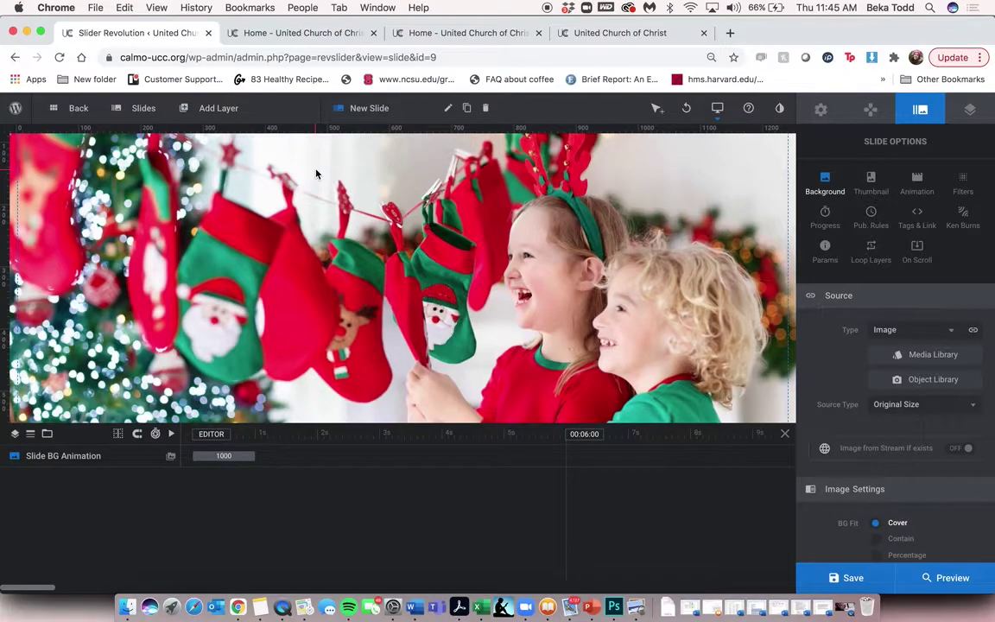
# Undo the background image replacement on slide #1 and duplicate slide #4.
pyautogui.press('super+z')
pyautogui.moveTo(125, 120)
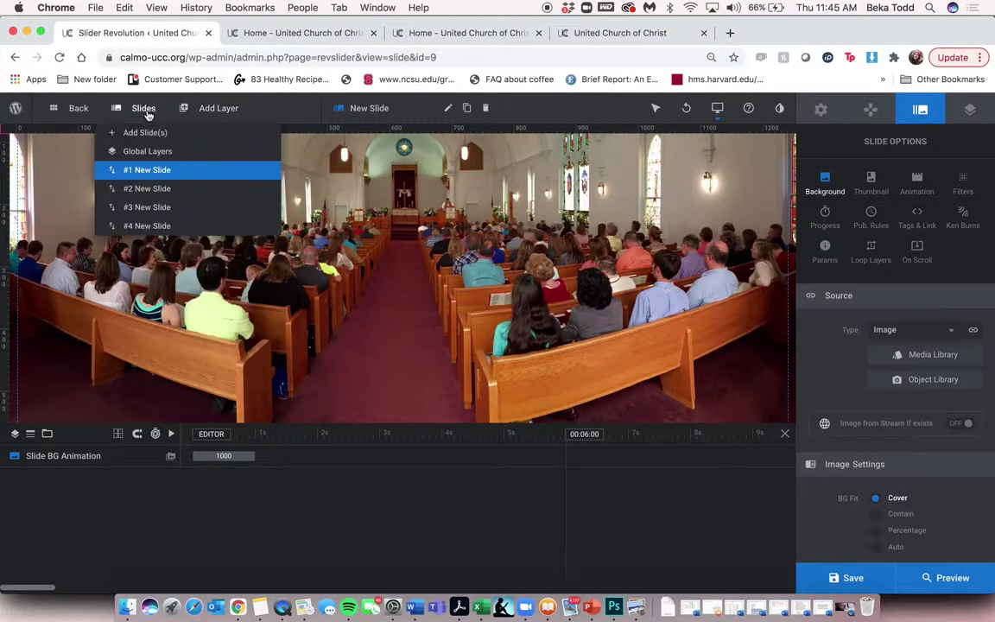
pyautogui.moveTo(157, 138)
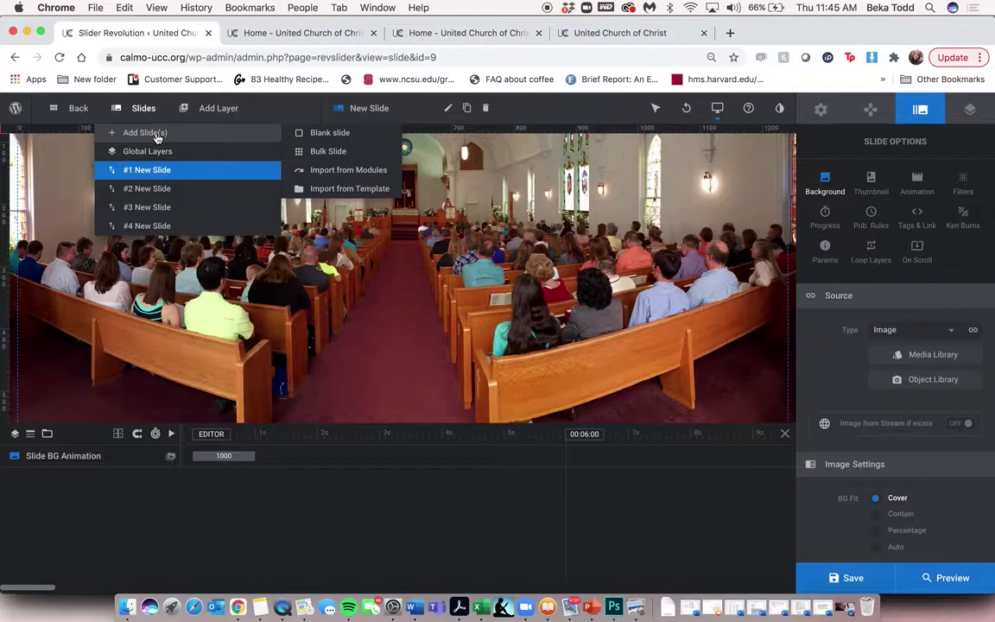
pyautogui.moveTo(210, 190)
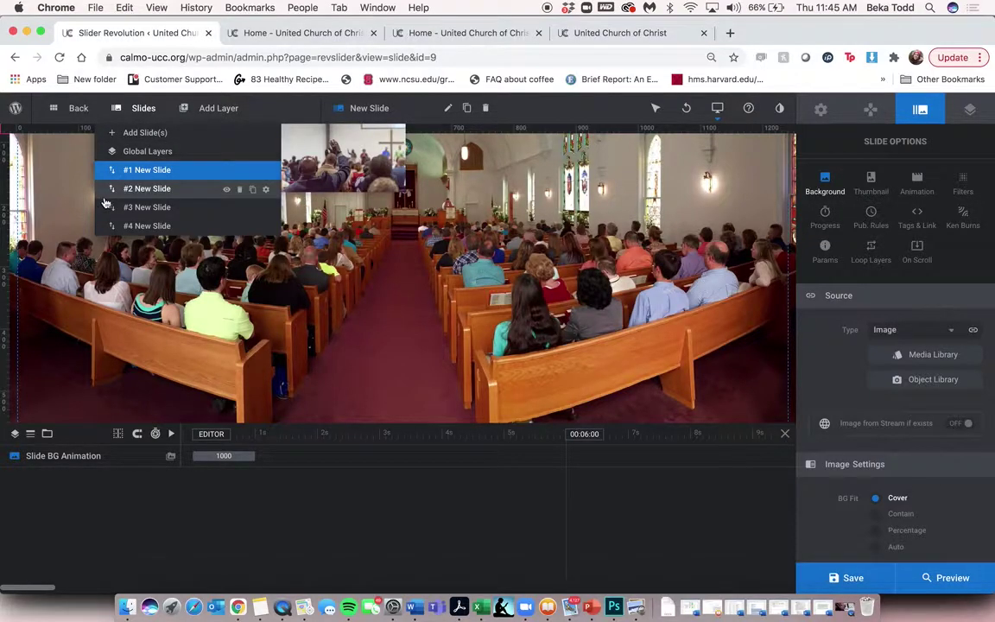
pyautogui.moveTo(240, 226)
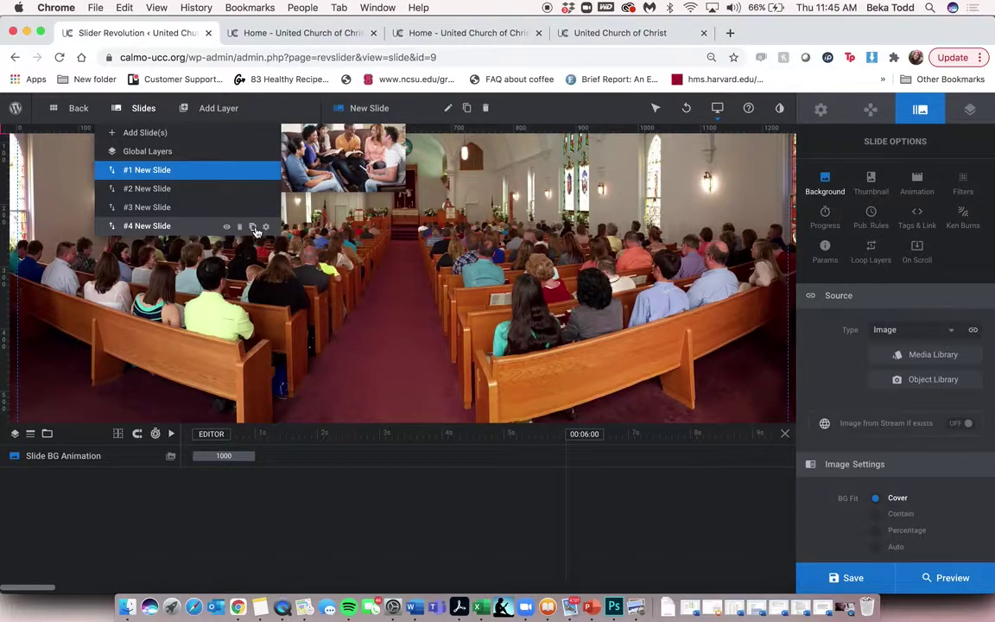
pyautogui.click(254, 228)
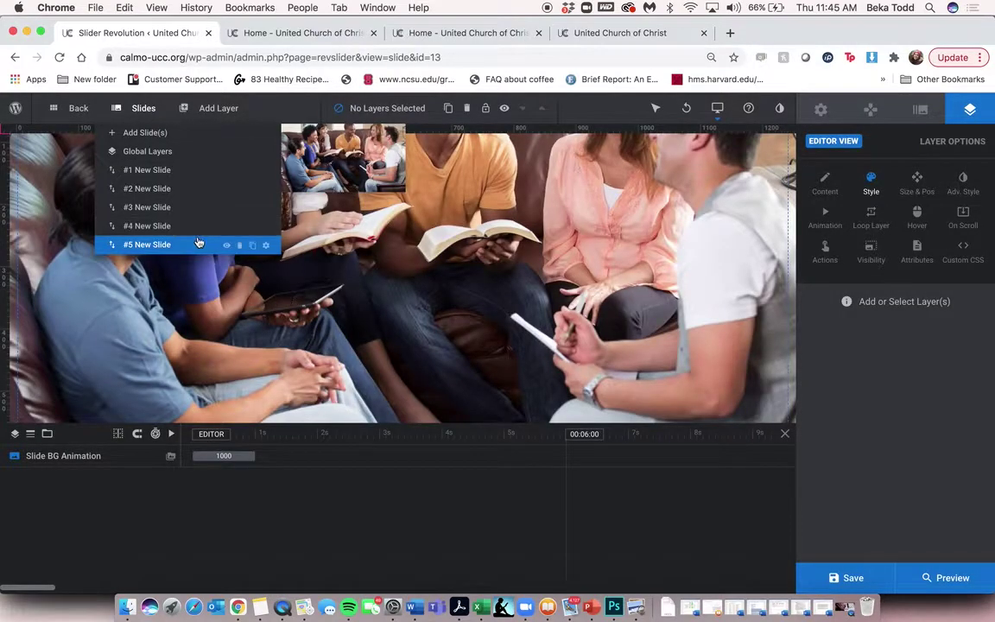
# Look at the media library choices for the duplicated slide's background image, then close the library without choosing one.
pyautogui.click(921, 113)
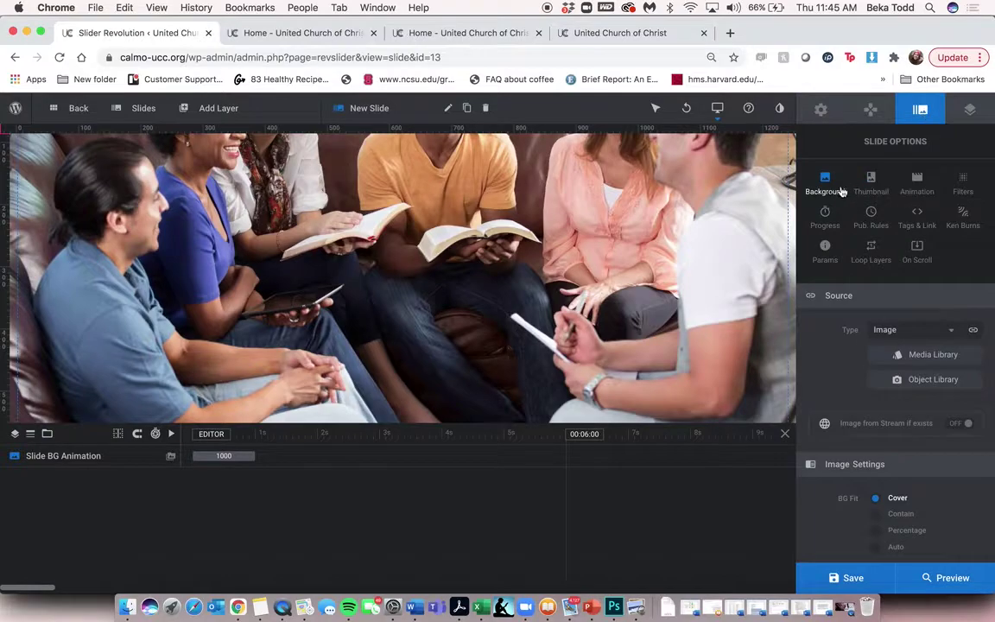
pyautogui.click(912, 355)
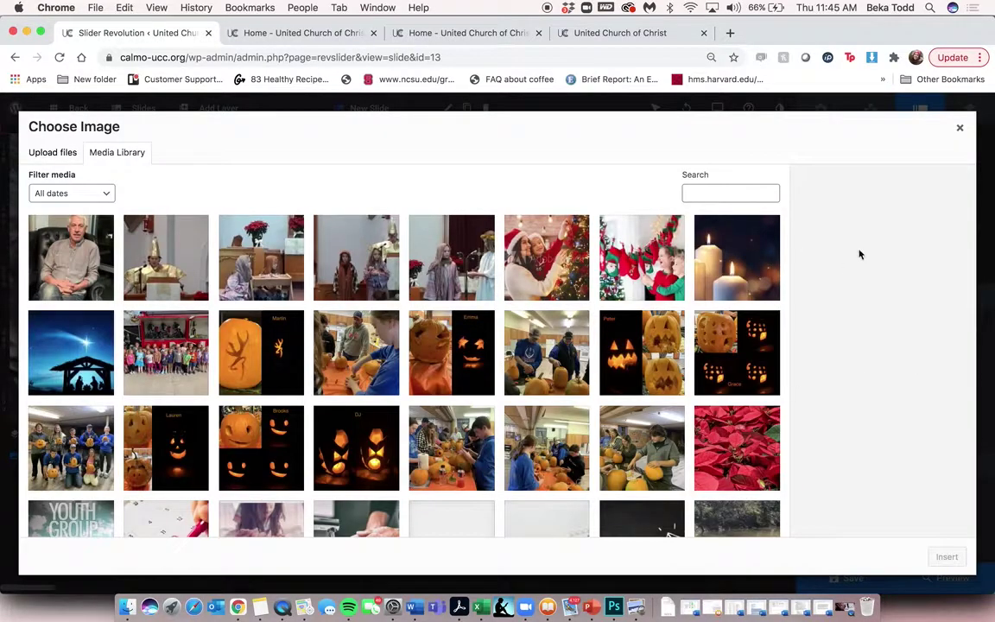
pyautogui.click(959, 127)
# Try to reorder the duplicated slide #5 within the list of slides.
pyautogui.moveTo(144, 108)
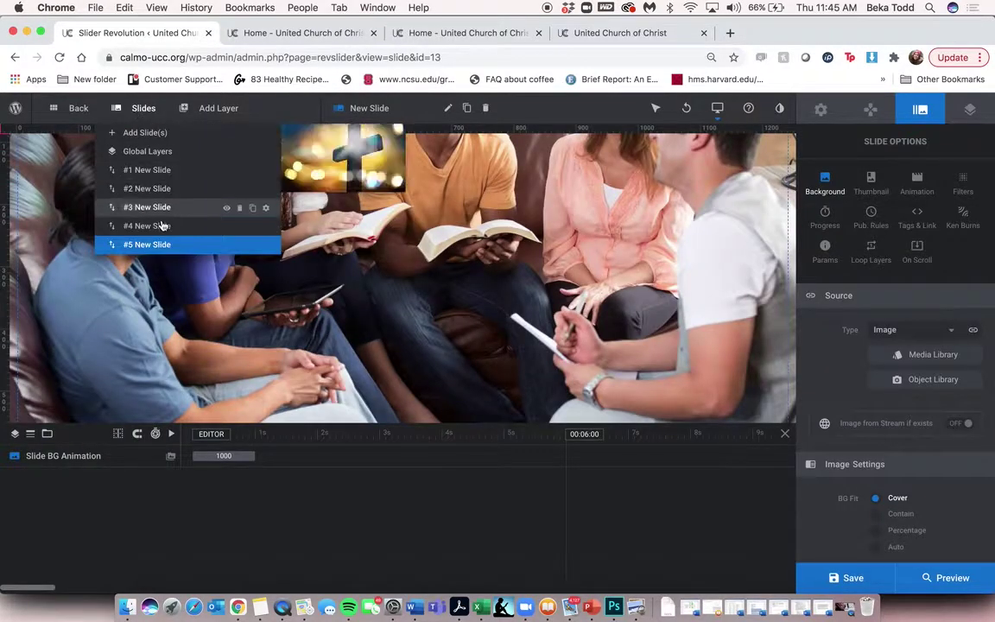
pyautogui.moveTo(165, 244); pyautogui.dragTo(172, 172)
pyautogui.moveTo(172, 225); pyautogui.dragTo(173, 245)
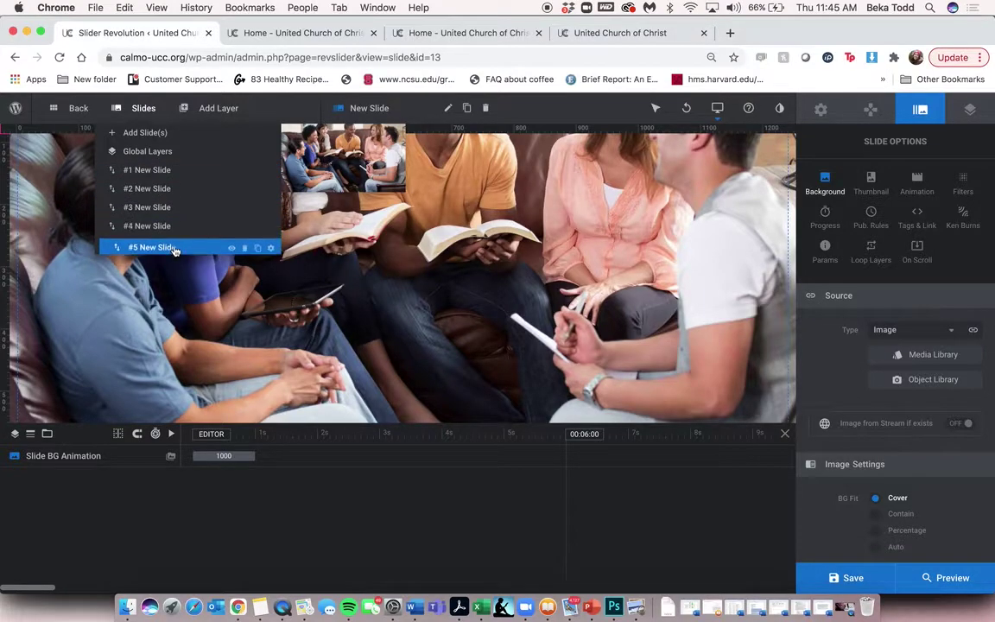
# Delete the duplicated slide #5 from the slider.
pyautogui.moveTo(144, 110)
pyautogui.moveTo(182, 247)
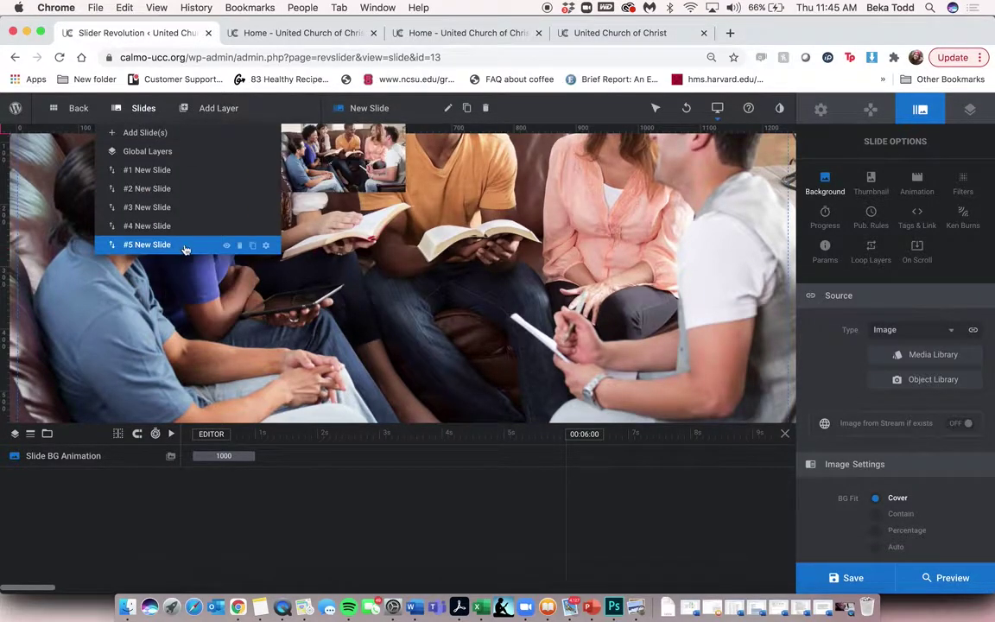
pyautogui.click(240, 247)
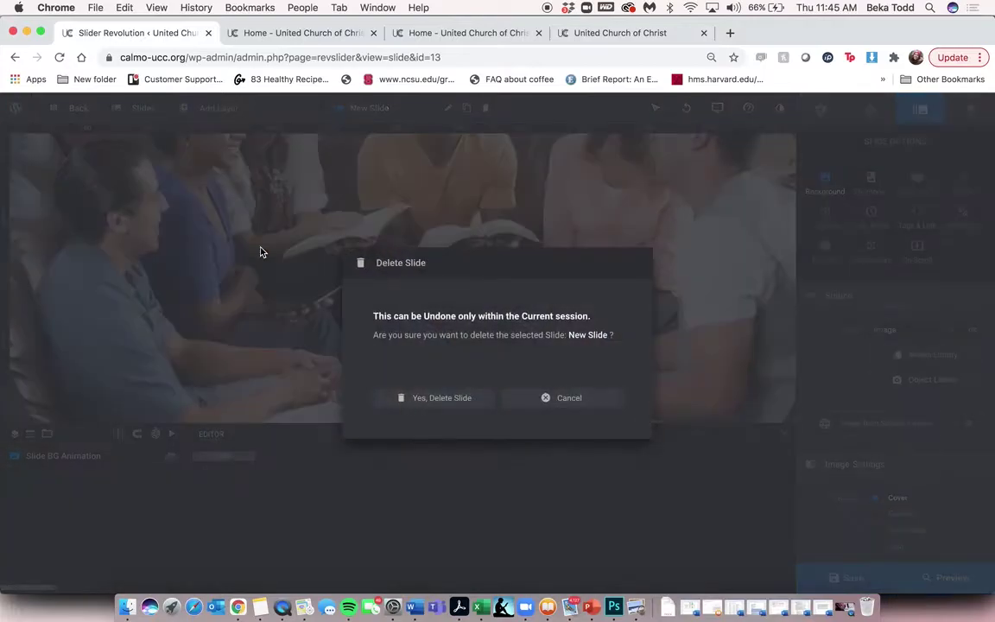
pyautogui.click(460, 400)
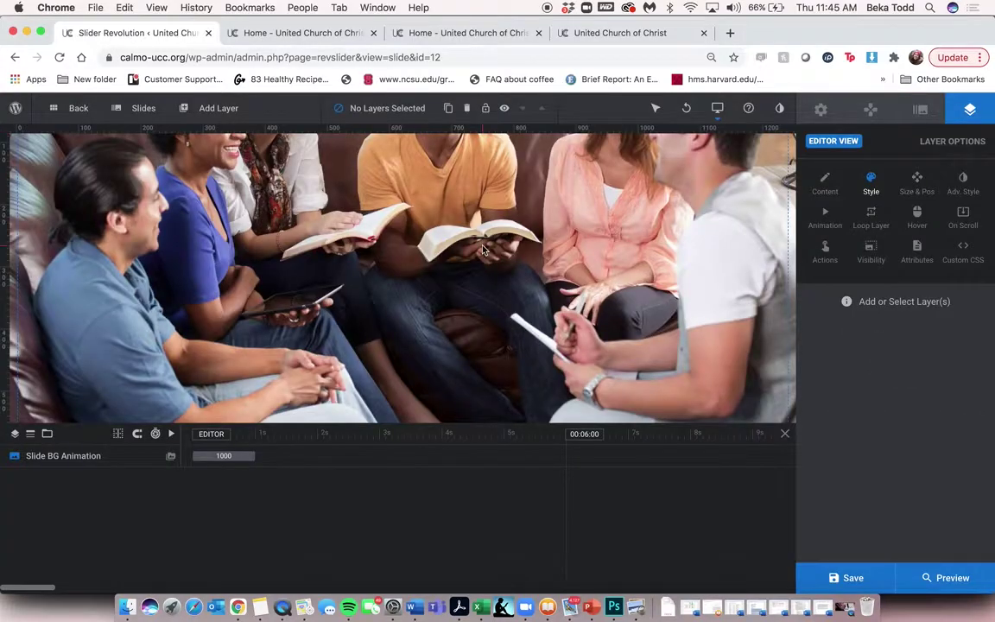
# Leave the slide editor and discard the unsaved slider changes.
pyautogui.moveTo(858, 591)
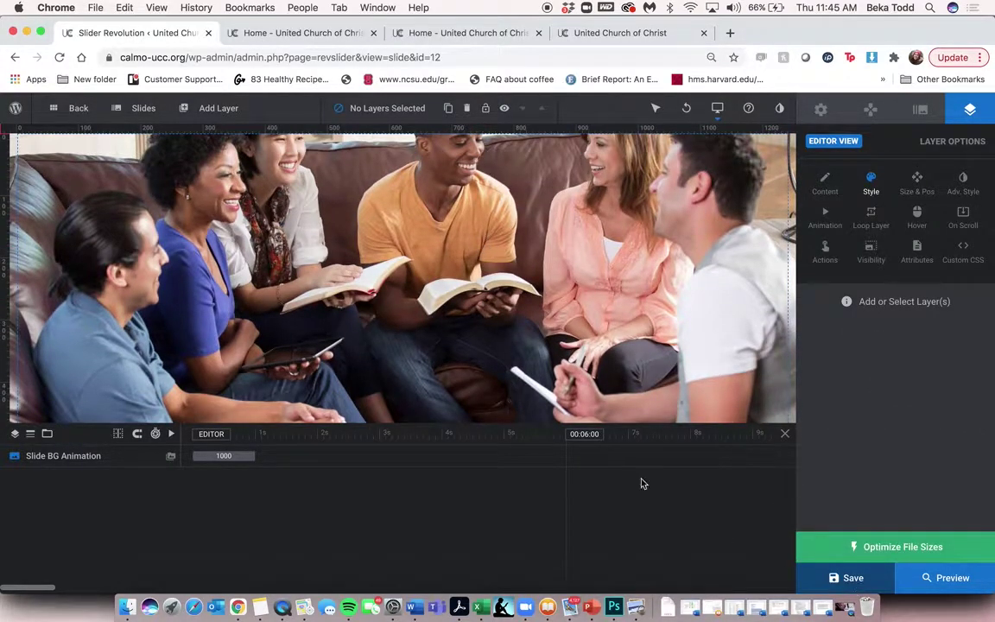
pyautogui.click(59, 107)
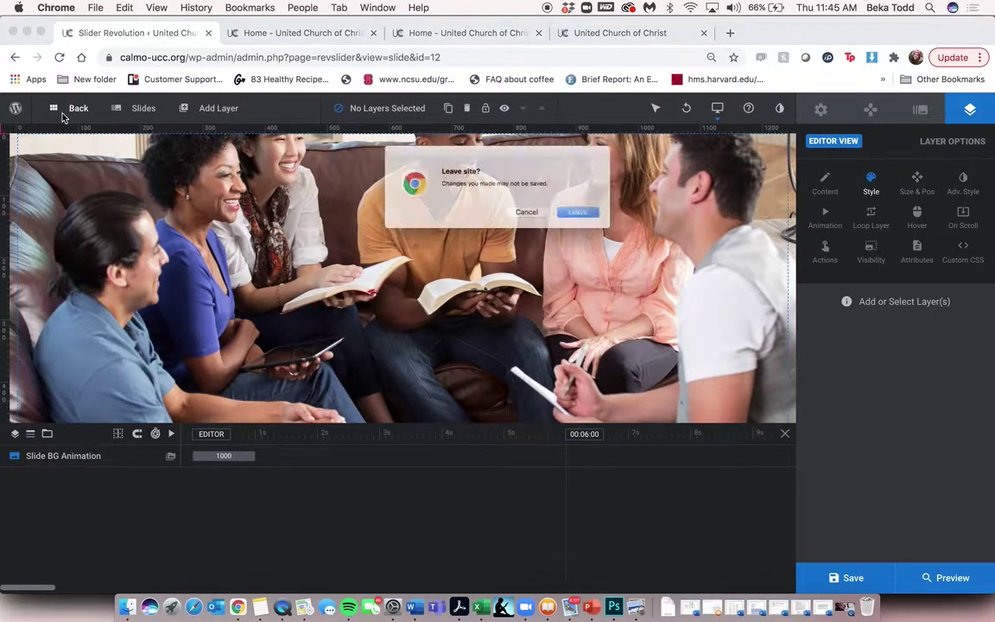
pyautogui.click(598, 218)
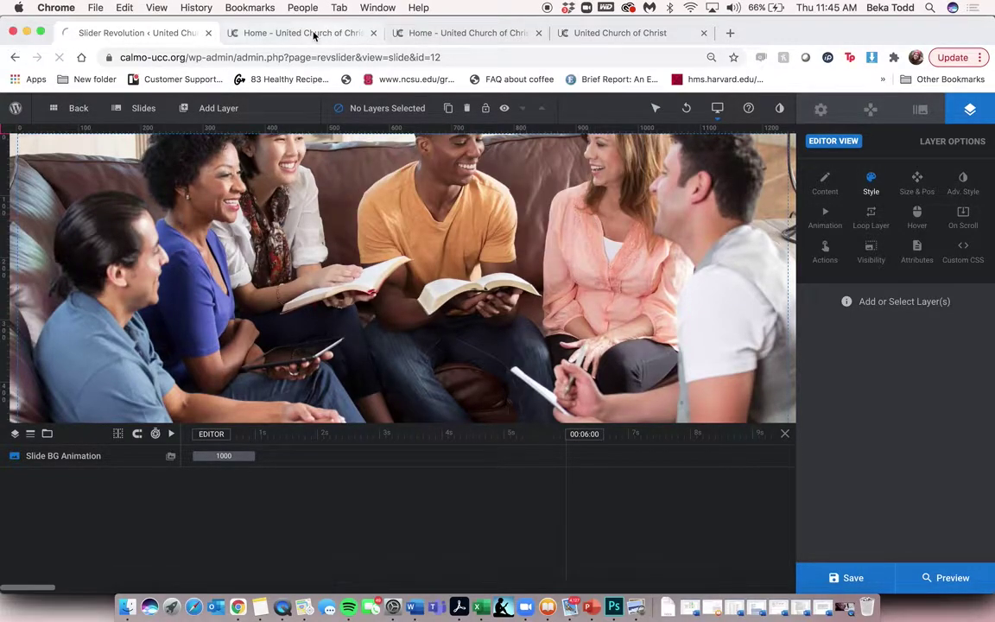
# Check the header slideshow and welcome section on the live Home page.
pyautogui.click(311, 33)
pyautogui.scroll(-15, 446, 323)
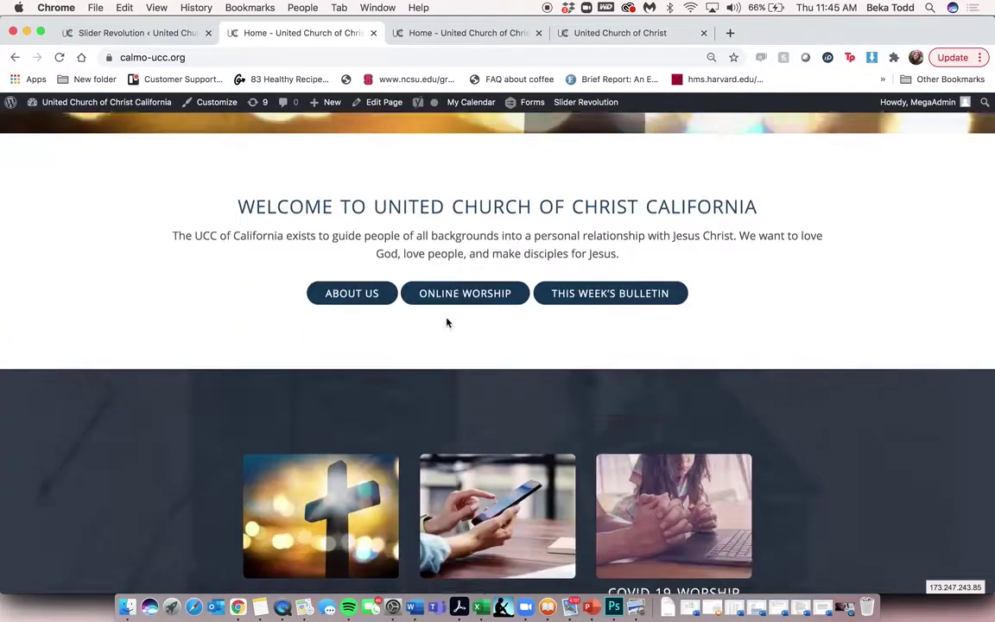
pyautogui.press('super+r')
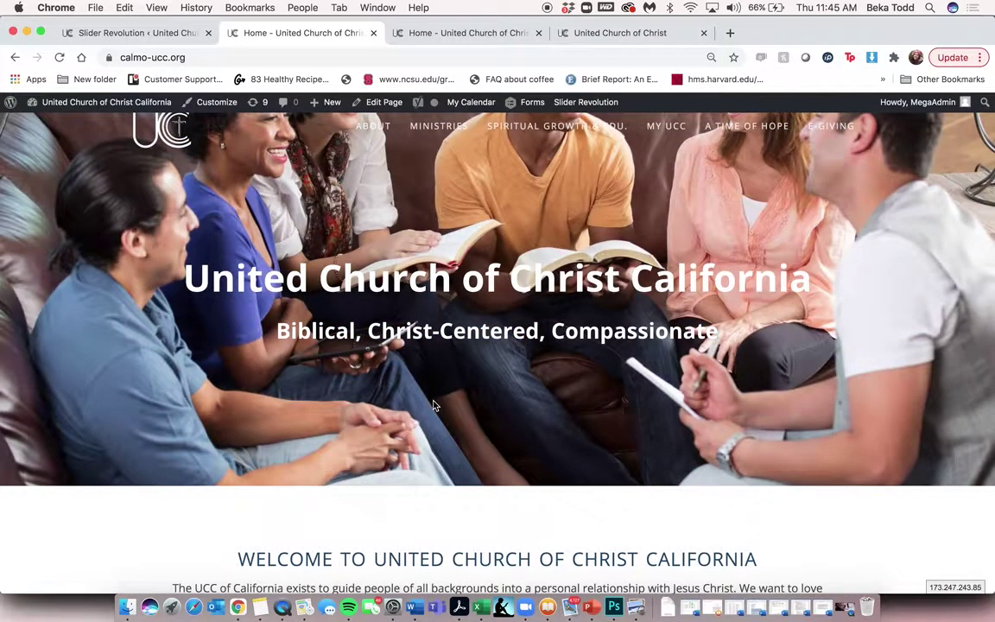
pyautogui.scroll(-5, 435, 406)
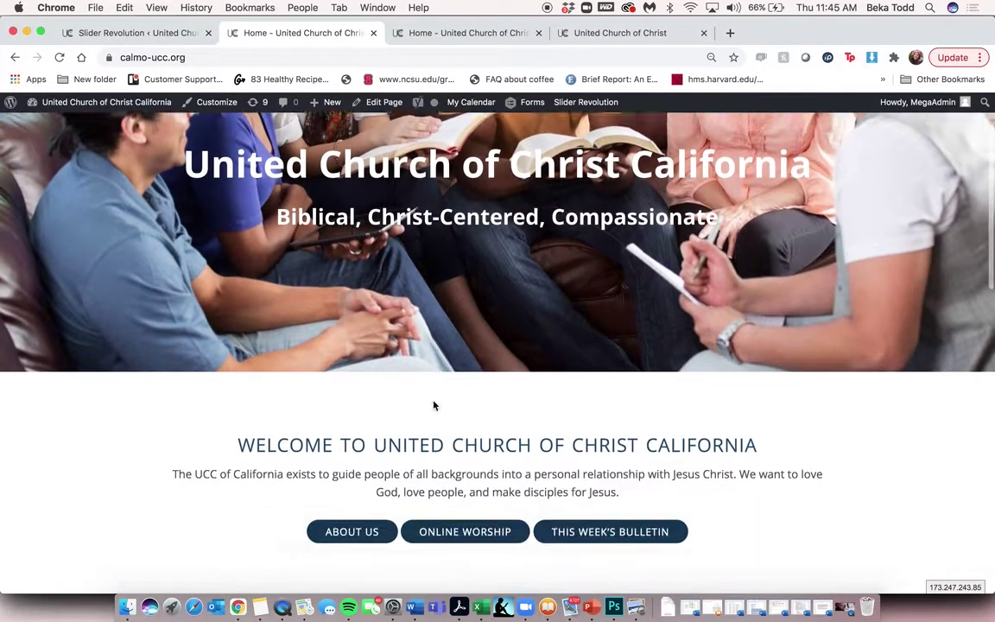
pyautogui.scroll(5, 434, 405)
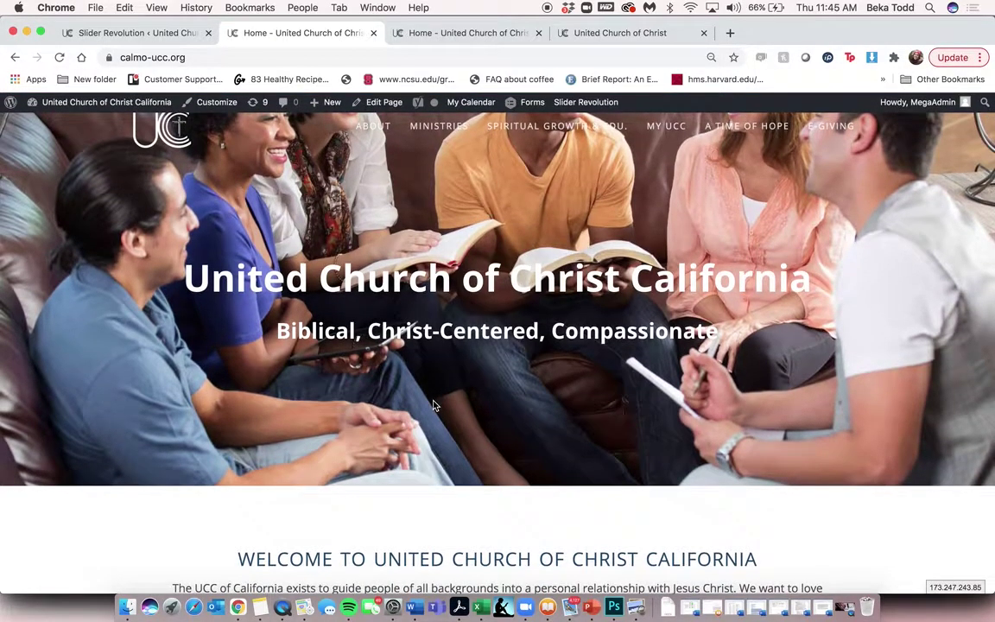